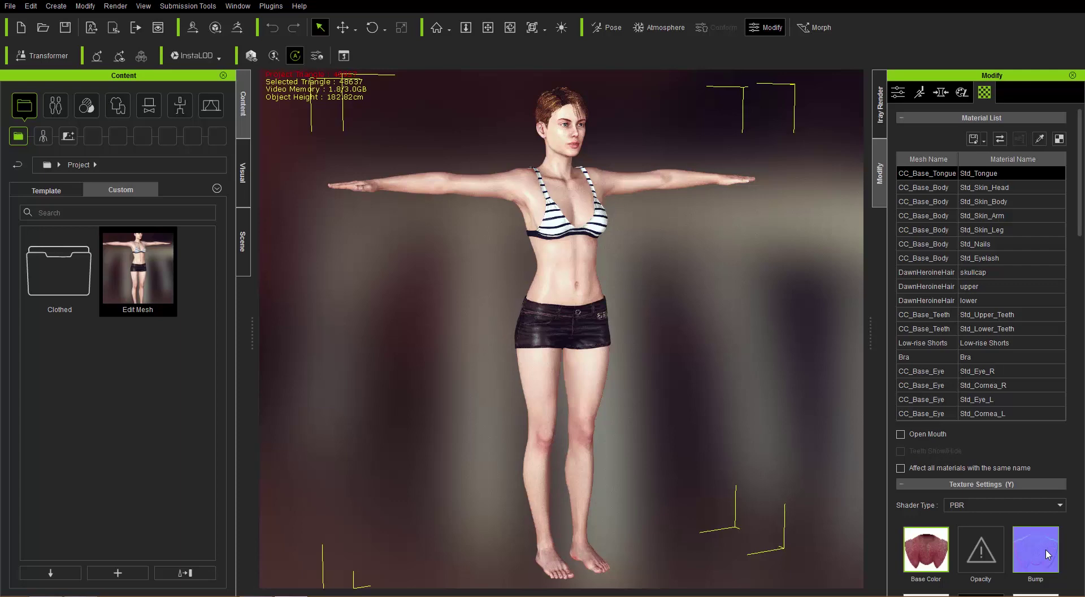
key("alt+Tab")
key("alt+Tab")
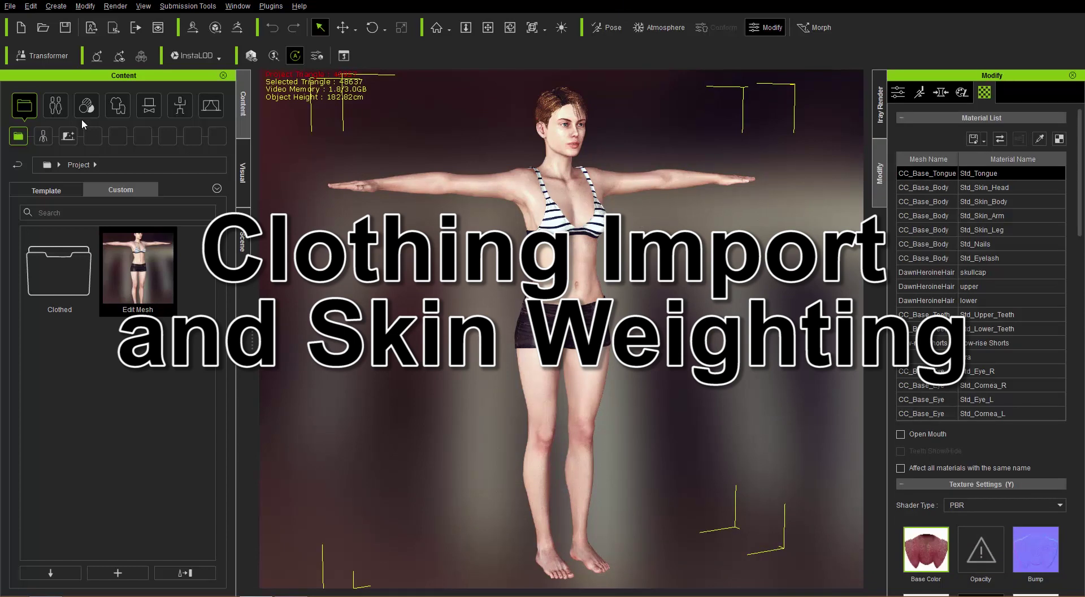
Step: Import the 2_REArmor OBJ file from the Rogue Element Outfit_Clothes folder as a cloth, hair or accessory item
left_click(56, 6)
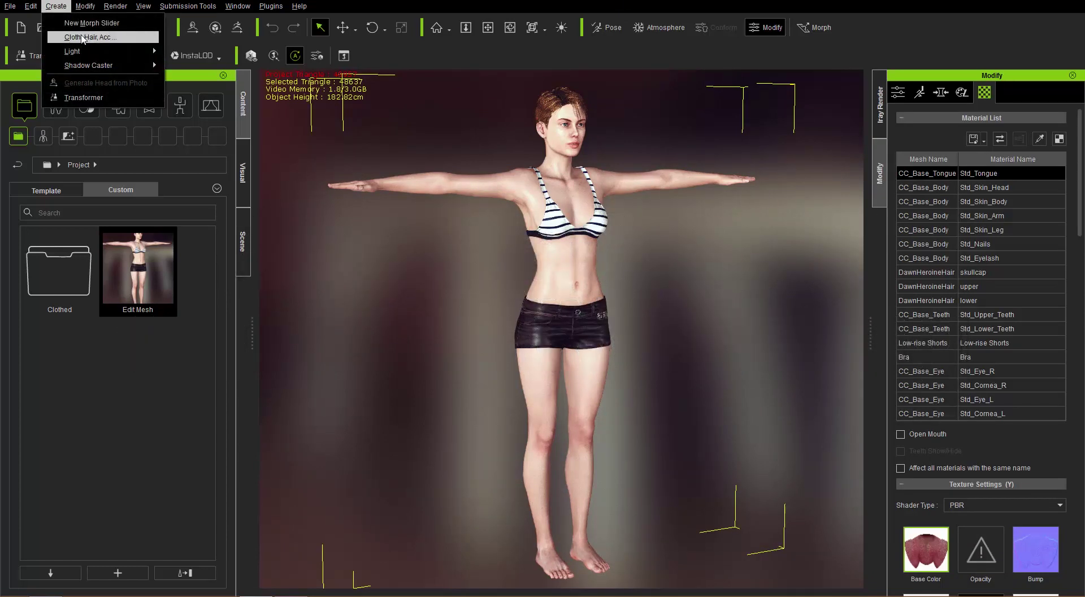
left_click(84, 37)
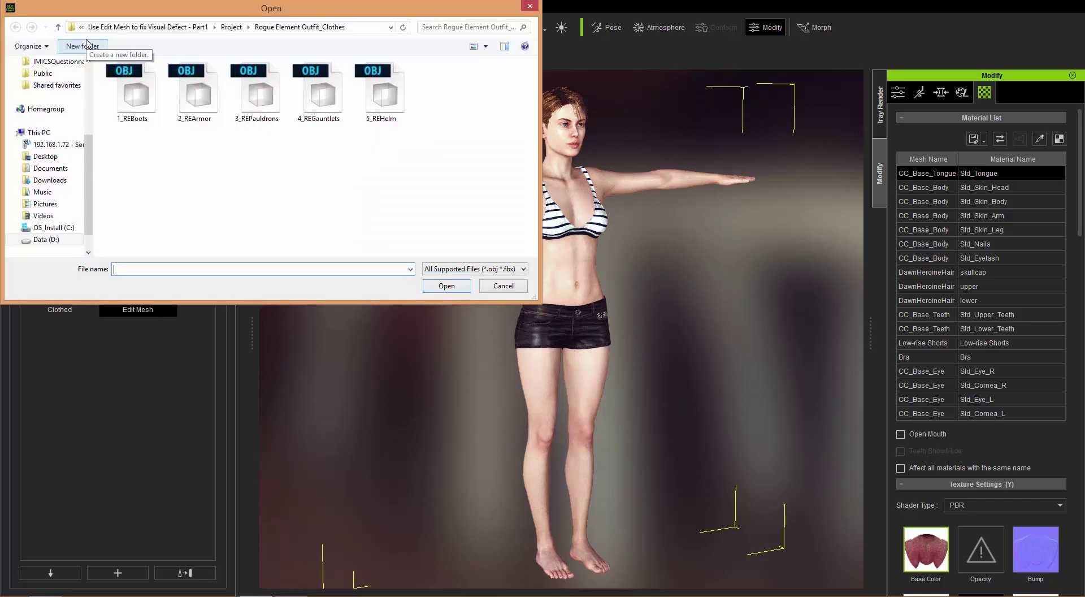
double_click(204, 100)
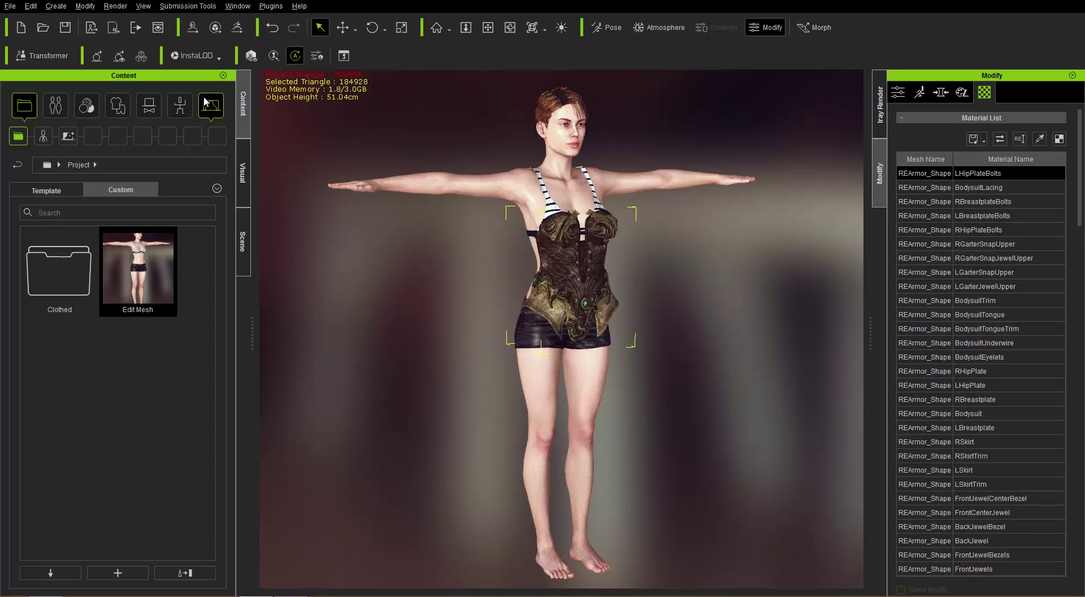
Step: Set the pivot of the 2_REArmor accessory to the centre of the mesh using the Middle quick set
right_click_drag(460, 295, 641, 353)
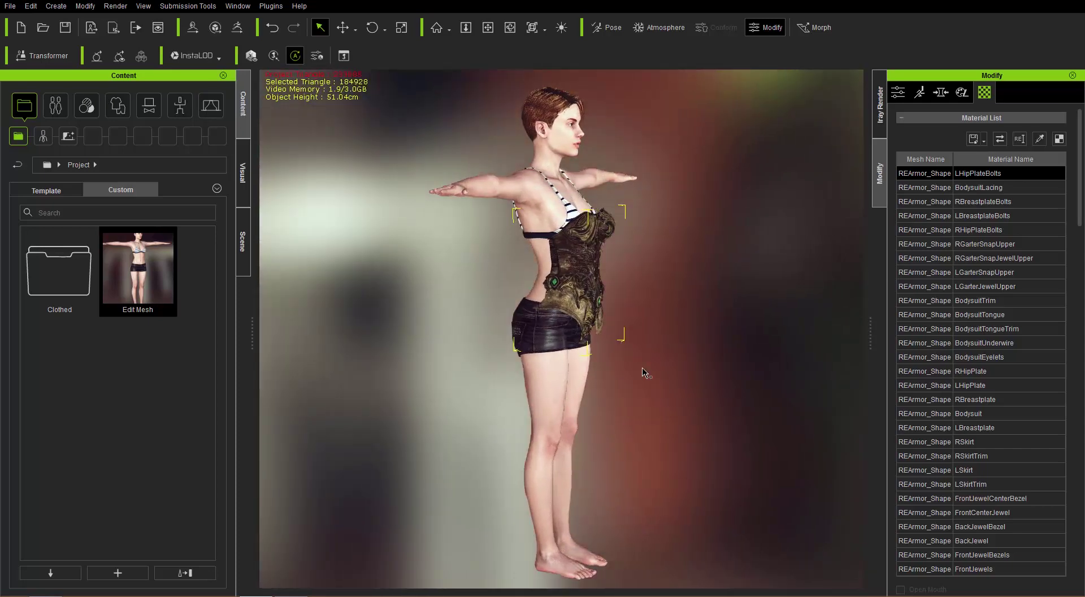
key("w")
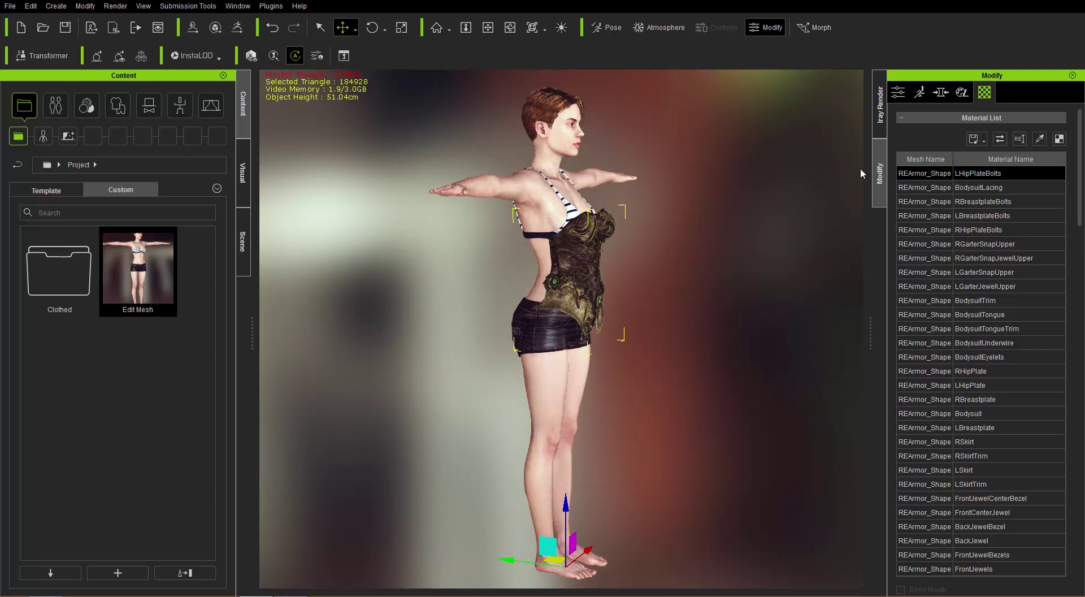
left_click(900, 92)
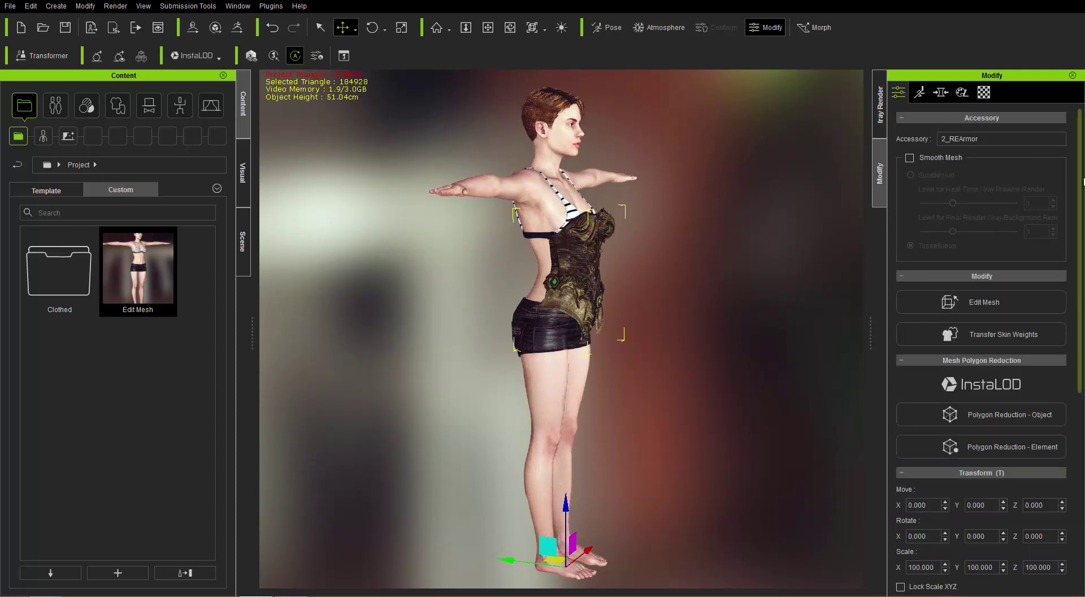
scroll(982, 339, "down", 6)
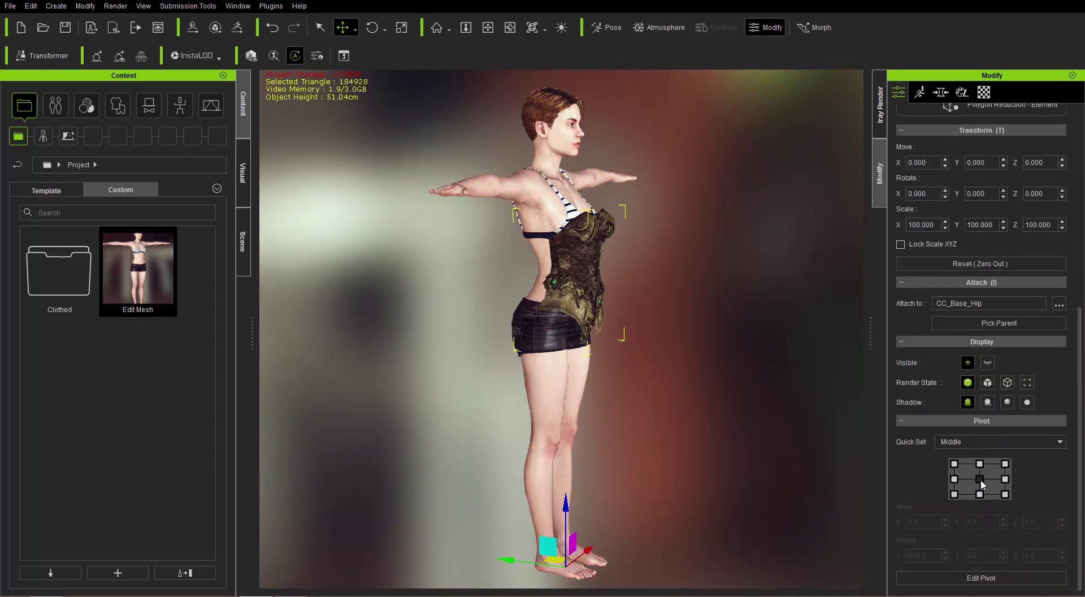
left_click(981, 480)
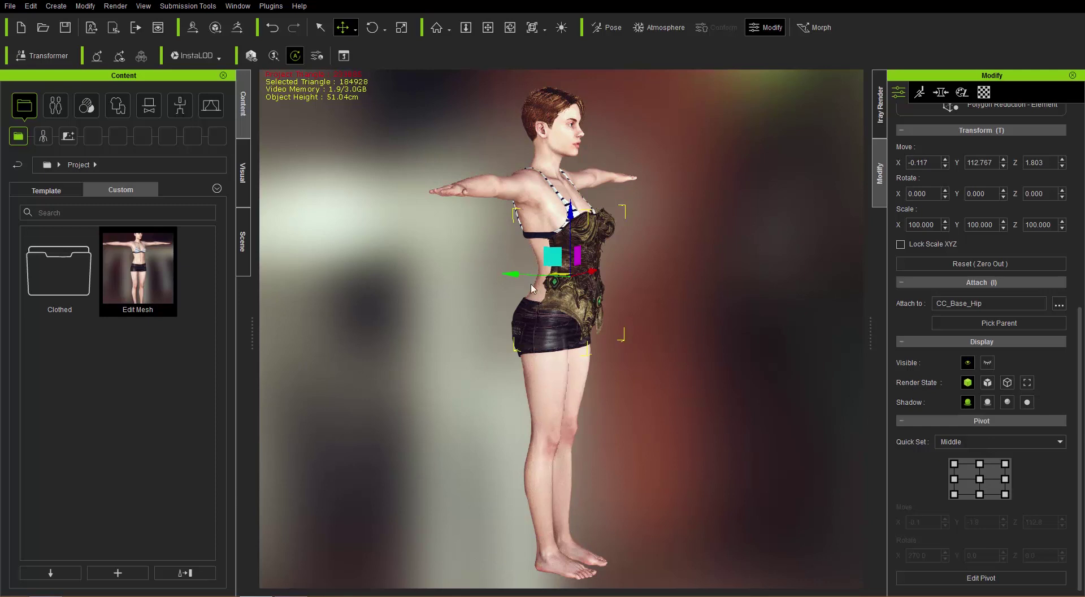
Step: Move the armor back onto the torso, to about Y 112.777 and Z -2.460
scroll(534, 318, "up", 5)
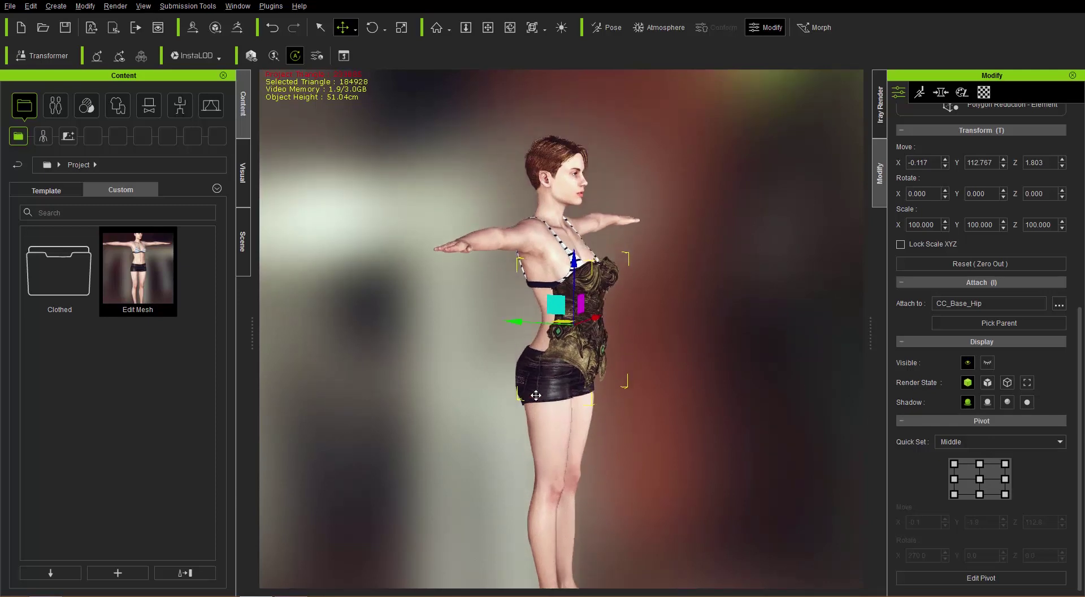
right_click_drag(467, 412, 573, 369)
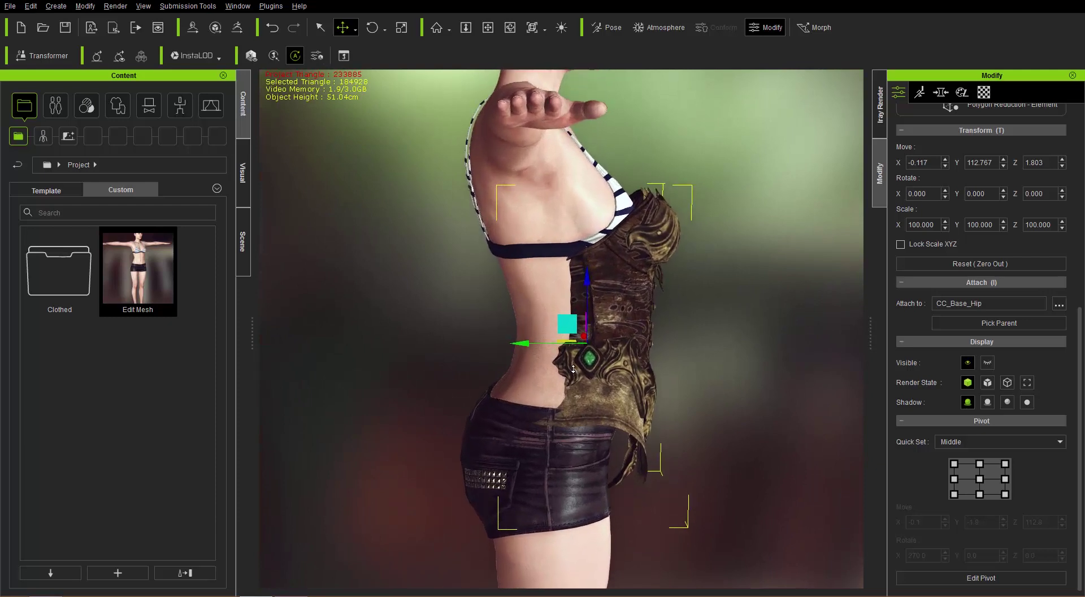
left_click_drag(523, 345, 499, 346)
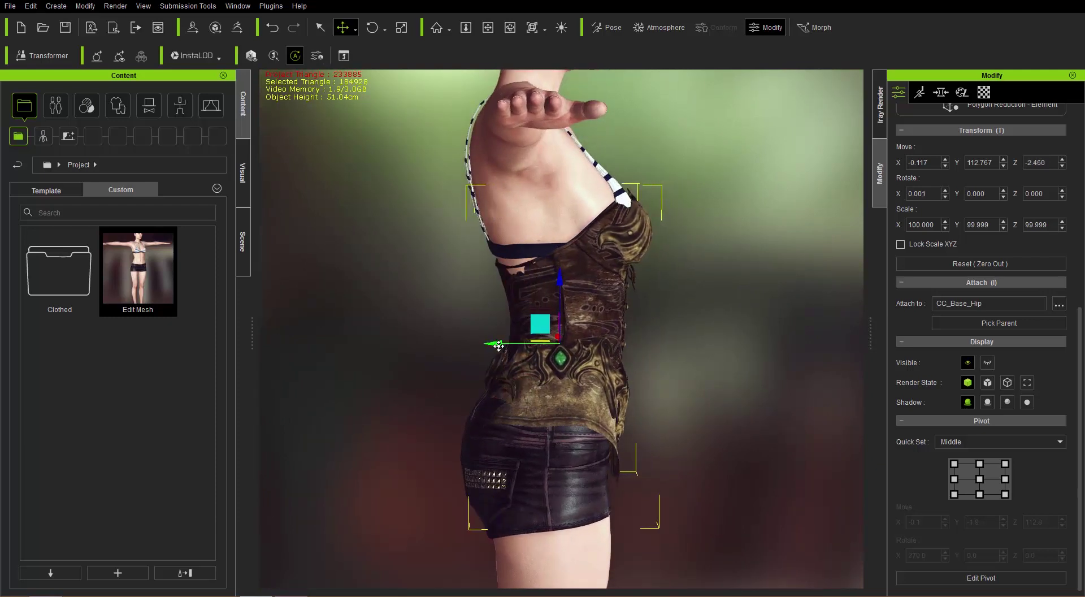
right_click_drag(632, 357, 436, 358)
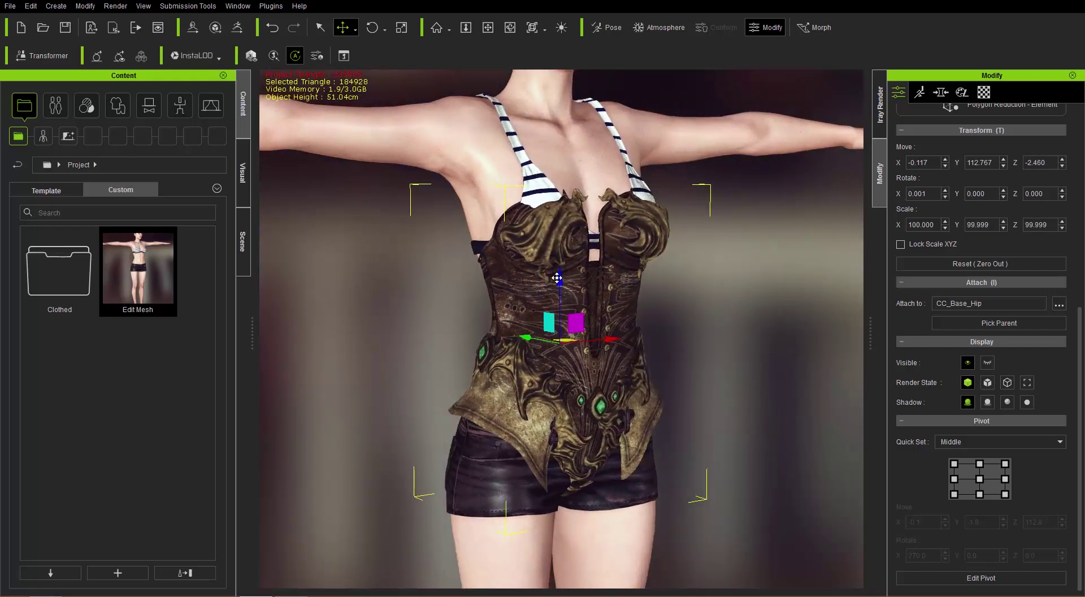
left_click_drag(557, 277, 558, 281)
Step: Scale the armor up to about 104.1 on Y and 102.5 on Z so it covers the torso
right_click_drag(490, 371, 537, 386)
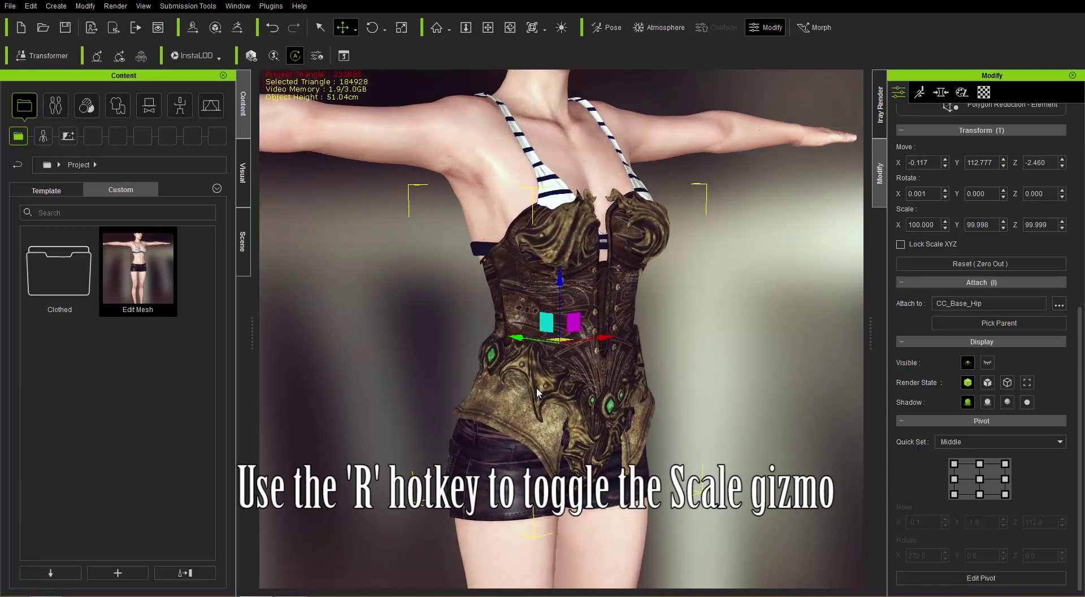
key("r")
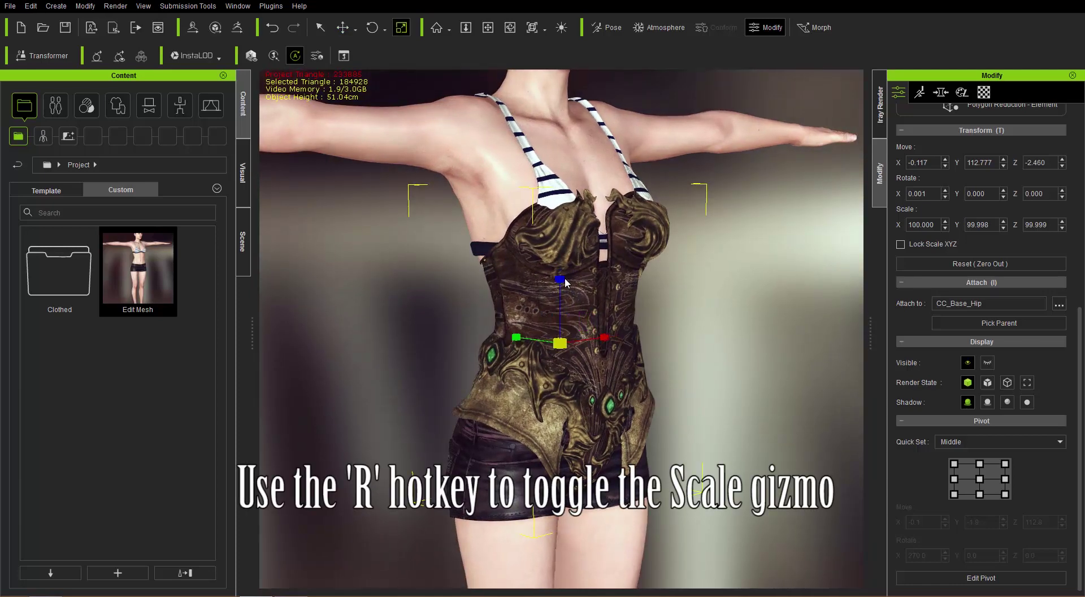
left_click_drag(562, 279, 562, 278)
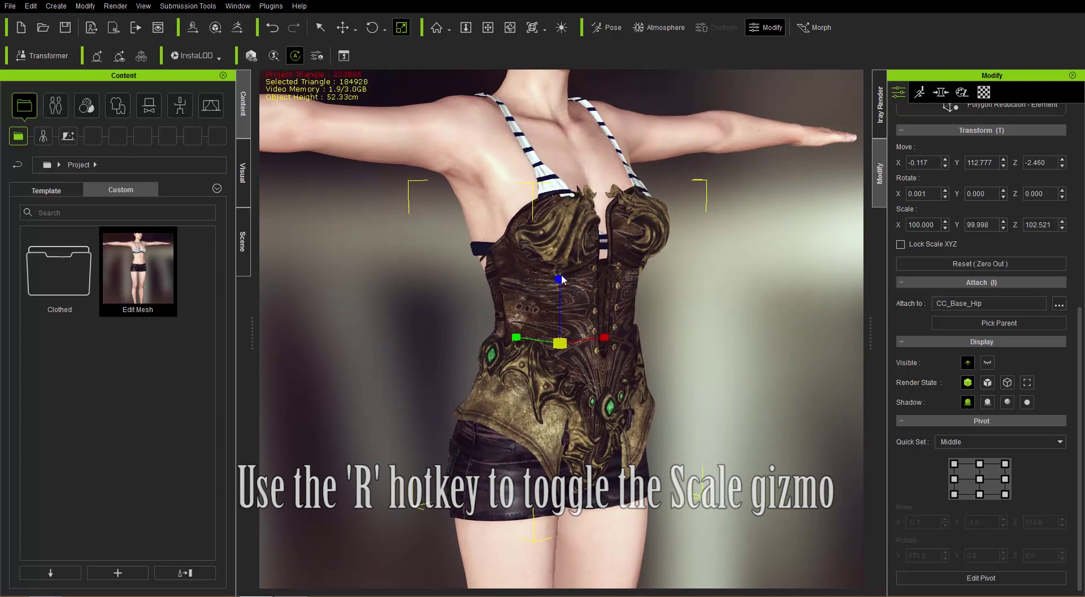
right_click_drag(466, 371, 742, 396)
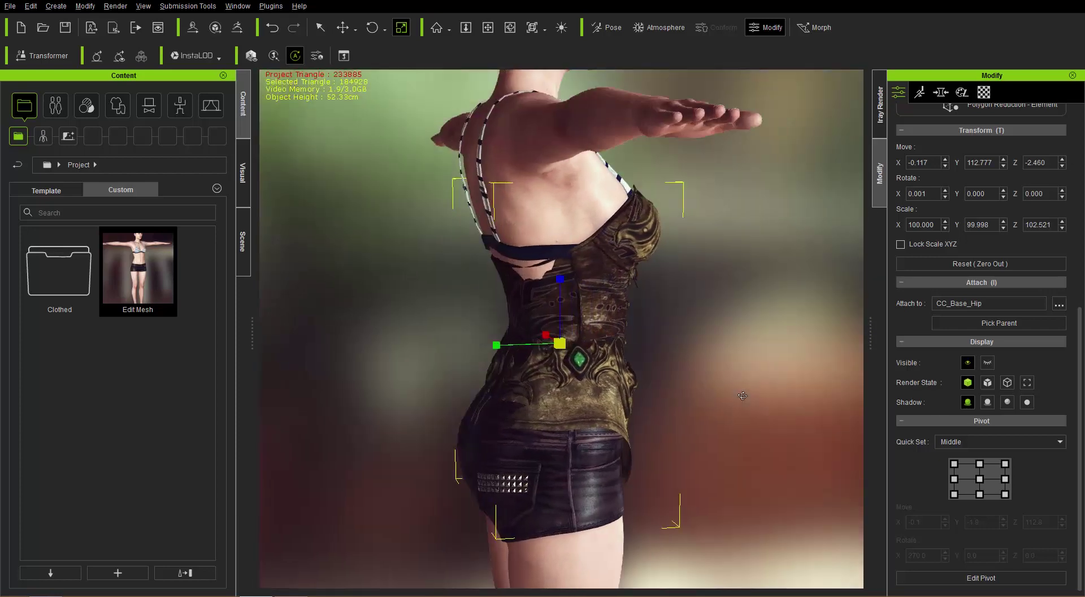
left_click_drag(496, 345, 494, 343)
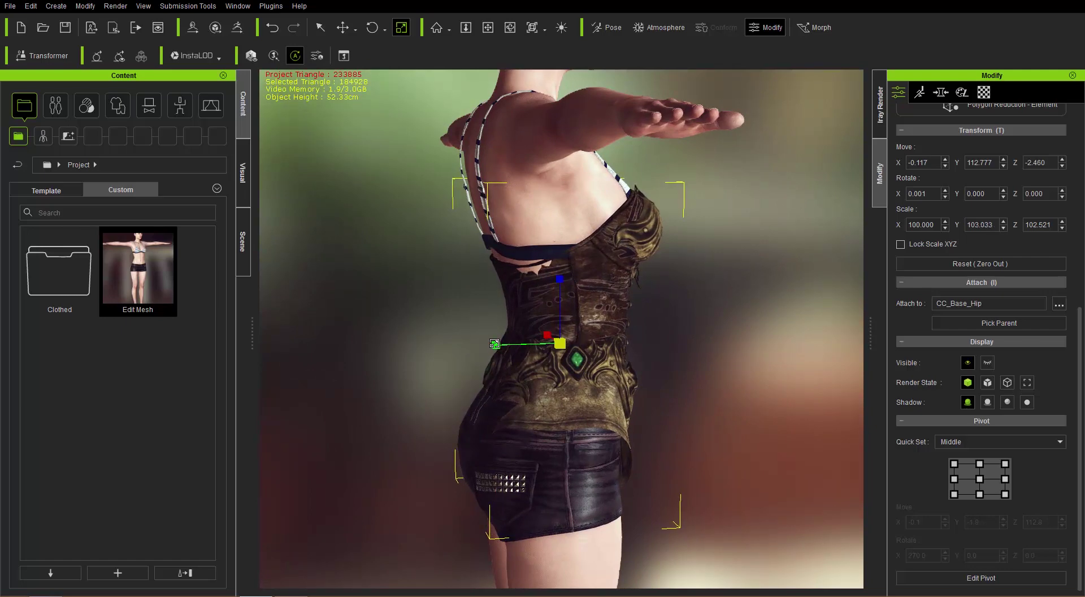
right_click_drag(701, 348, 443, 392)
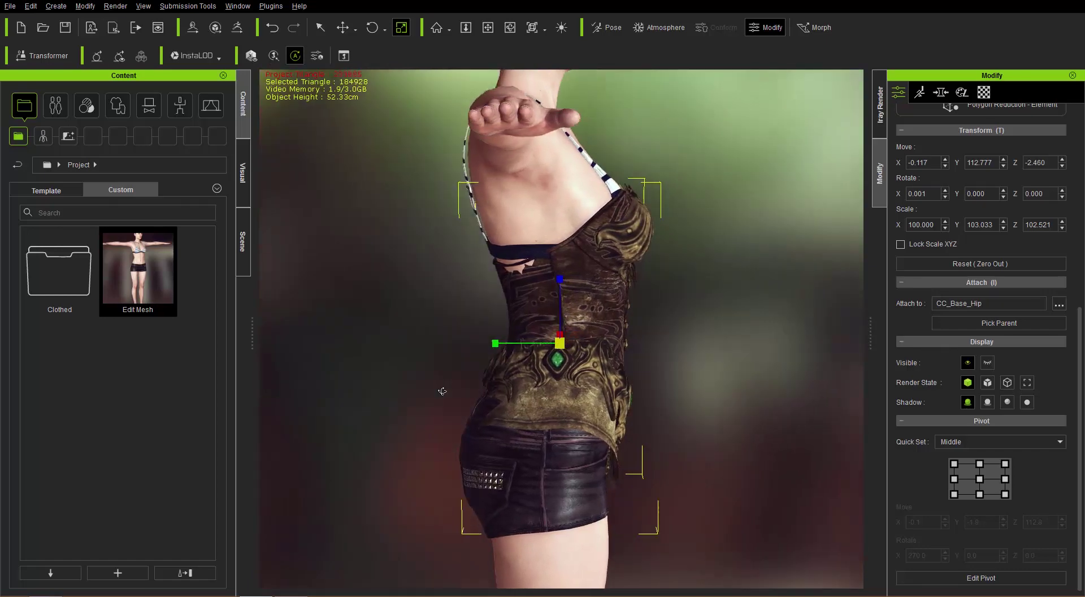
left_click_drag(493, 344, 498, 343)
Step: Shift the armor slightly further back on the body, to about Z -2.905
key("w")
right_click_drag(614, 398, 684, 407)
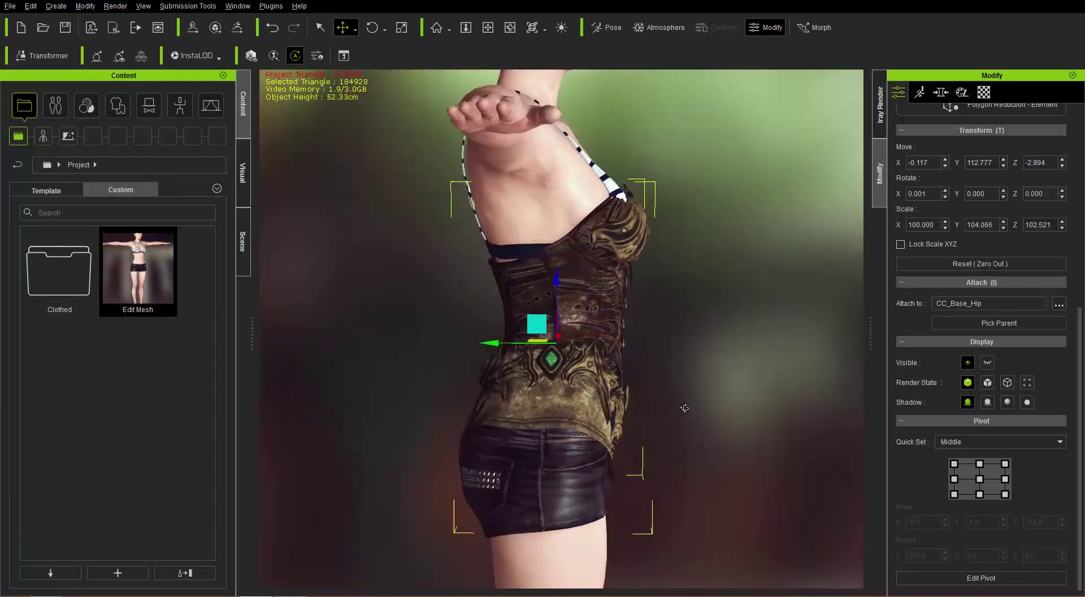
left_click_drag(492, 346, 494, 346)
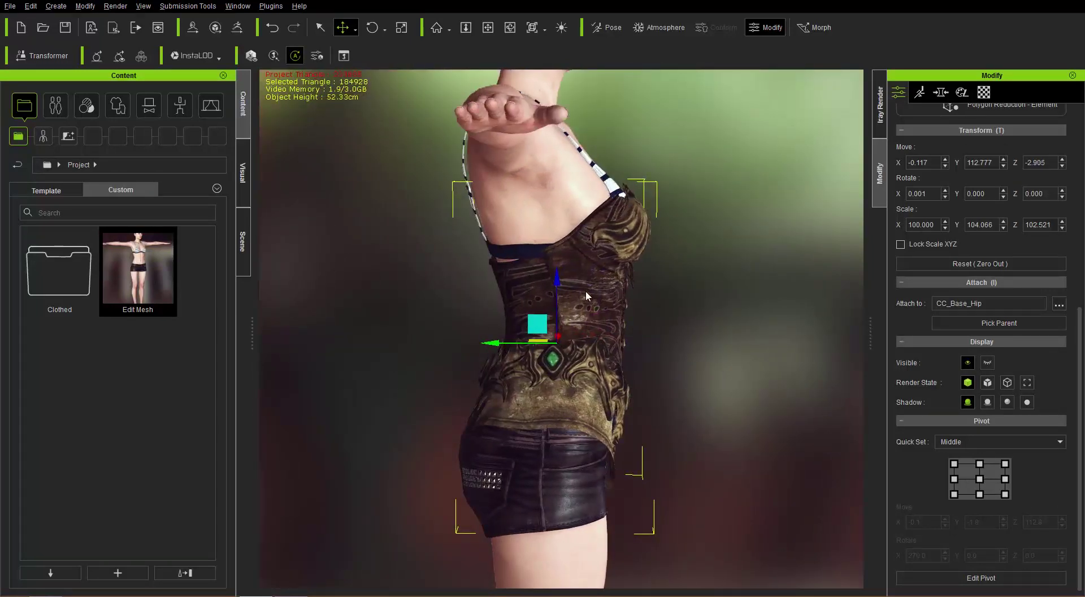
Step: Set the render state of CC_Base to Smooth in the scene list
middle_click_drag(586, 291, 592, 336)
right_click_drag(619, 372, 330, 374)
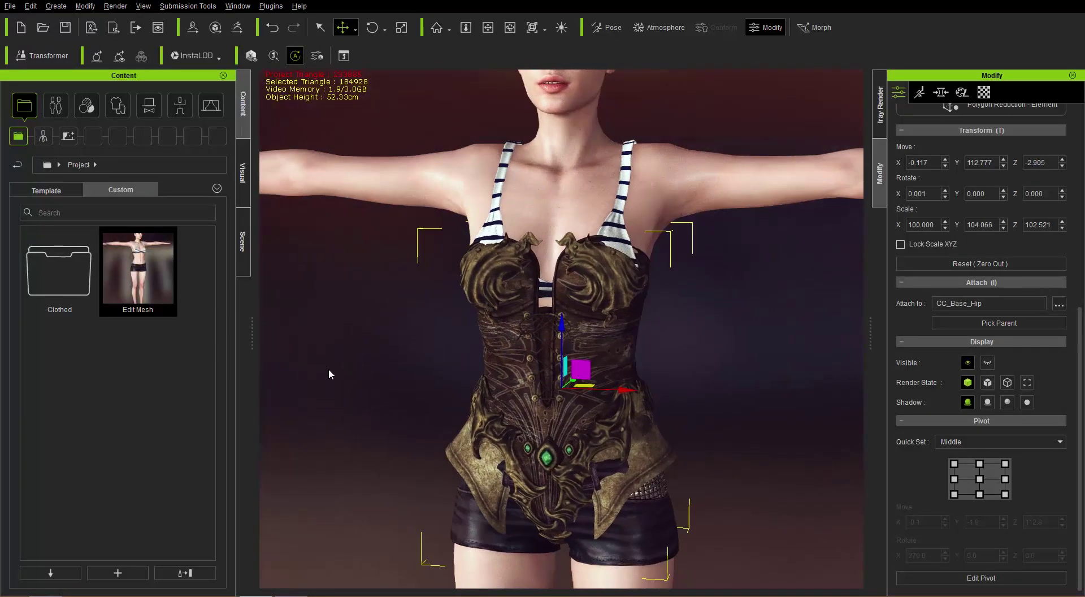
middle_click_drag(580, 272, 570, 289)
right_click_drag(569, 289, 592, 338)
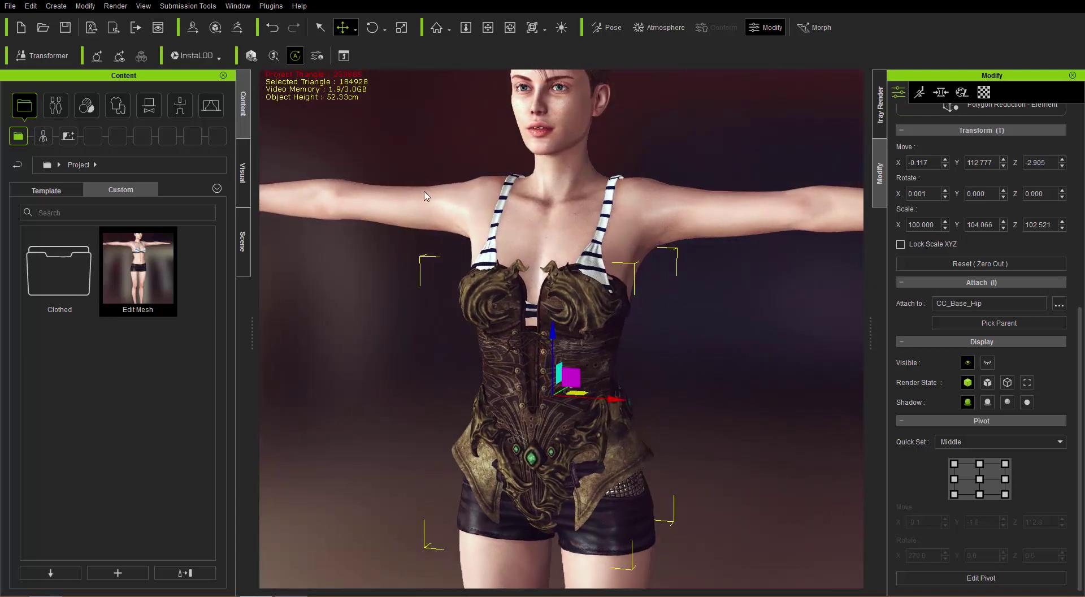
left_click(241, 242)
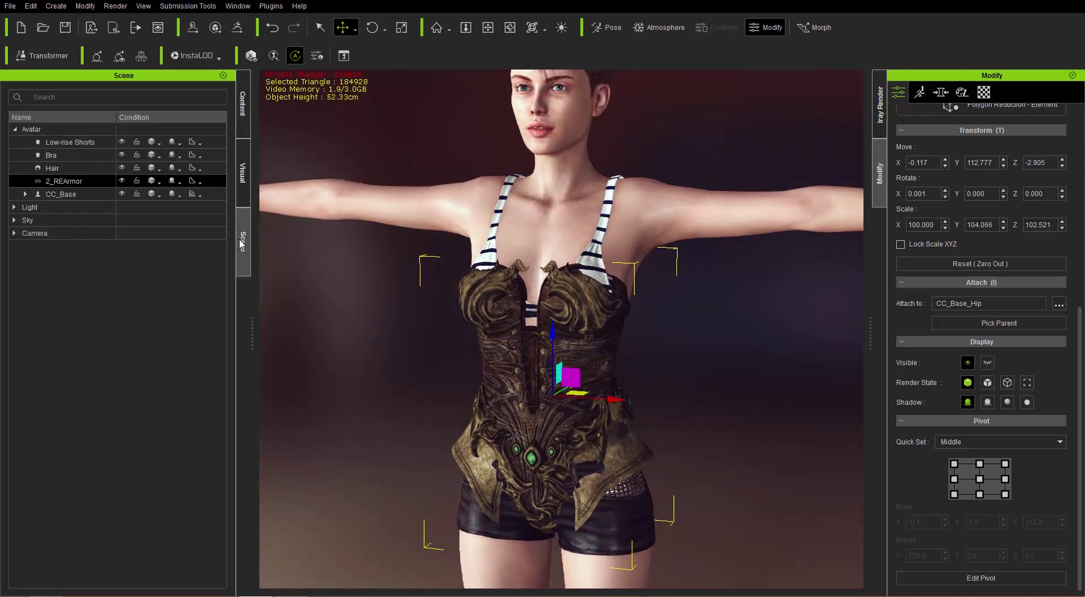
left_click(87, 195, "ctrl")
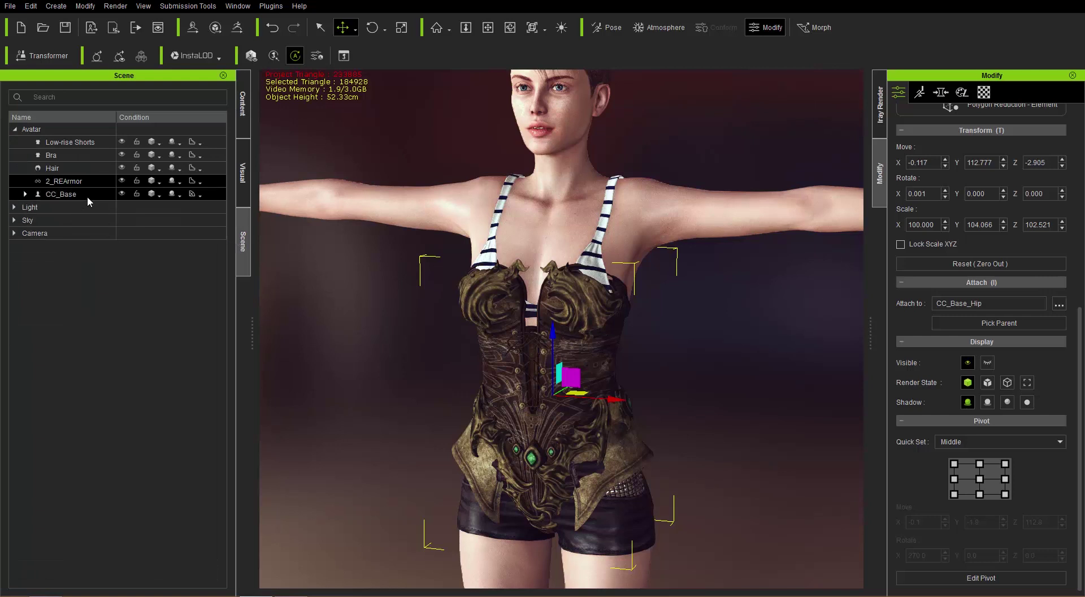
left_click(157, 195)
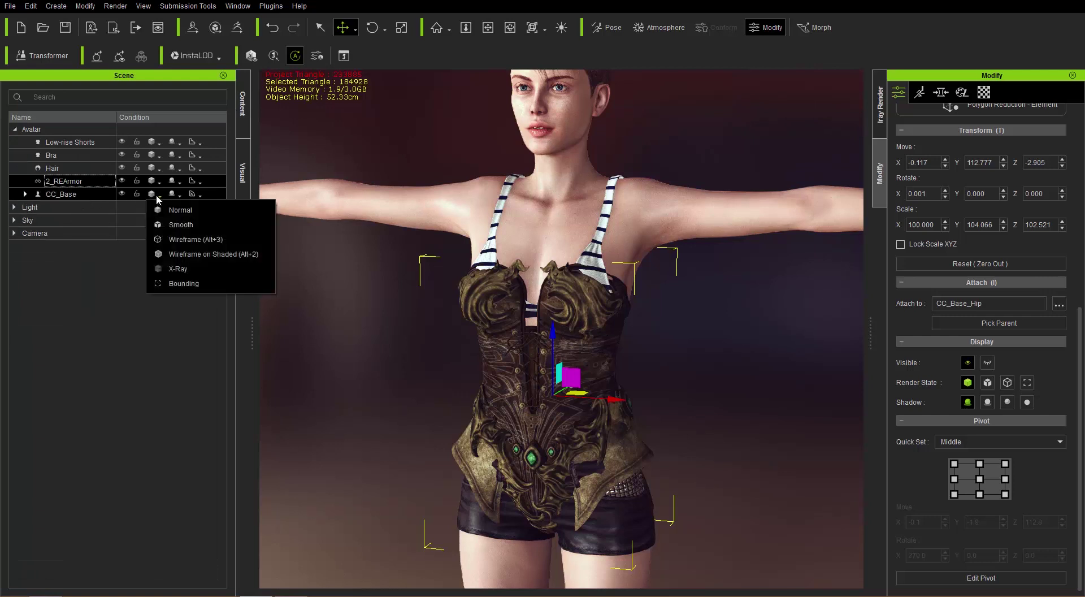
left_click(190, 225)
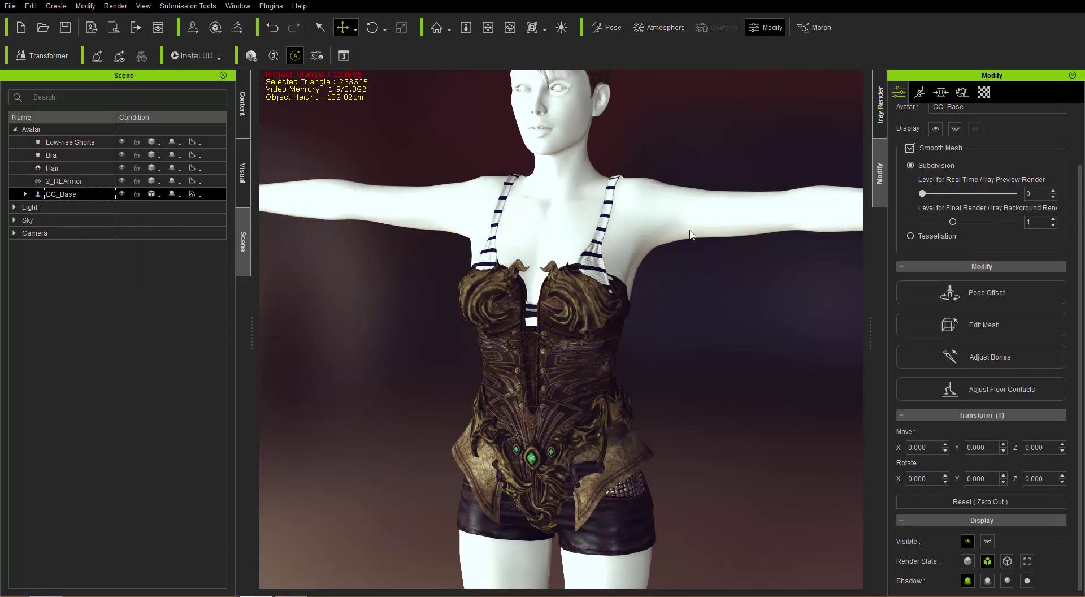
Step: Delete the Low-rise Shorts and the Bra from the avatar
right_click_drag(789, 290, 646, 290)
middle_click_drag(606, 402, 609, 379)
right_click_drag(618, 410, 645, 493)
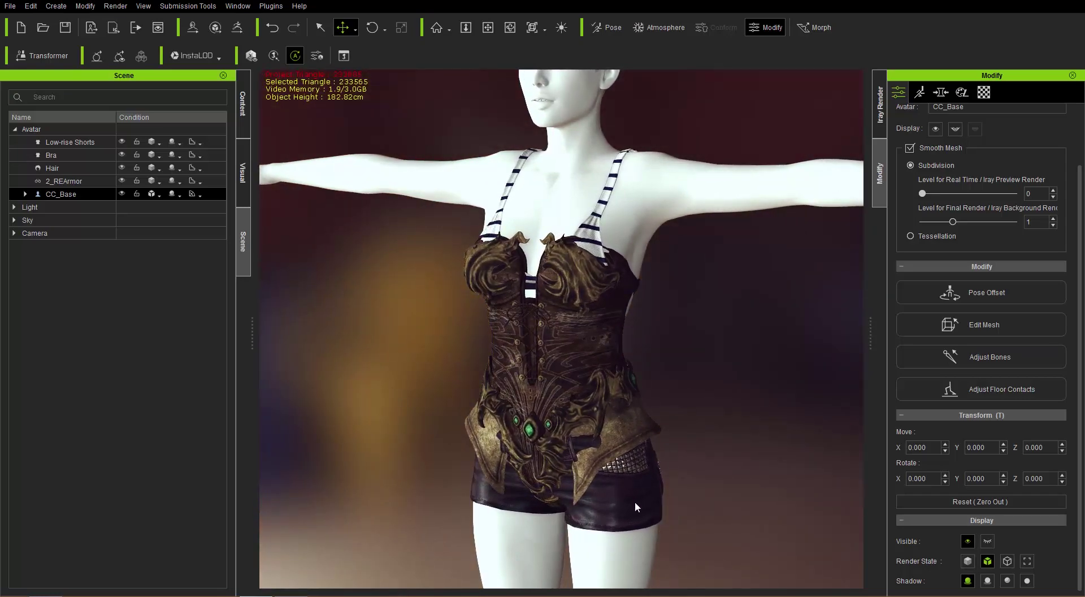
left_click(636, 501)
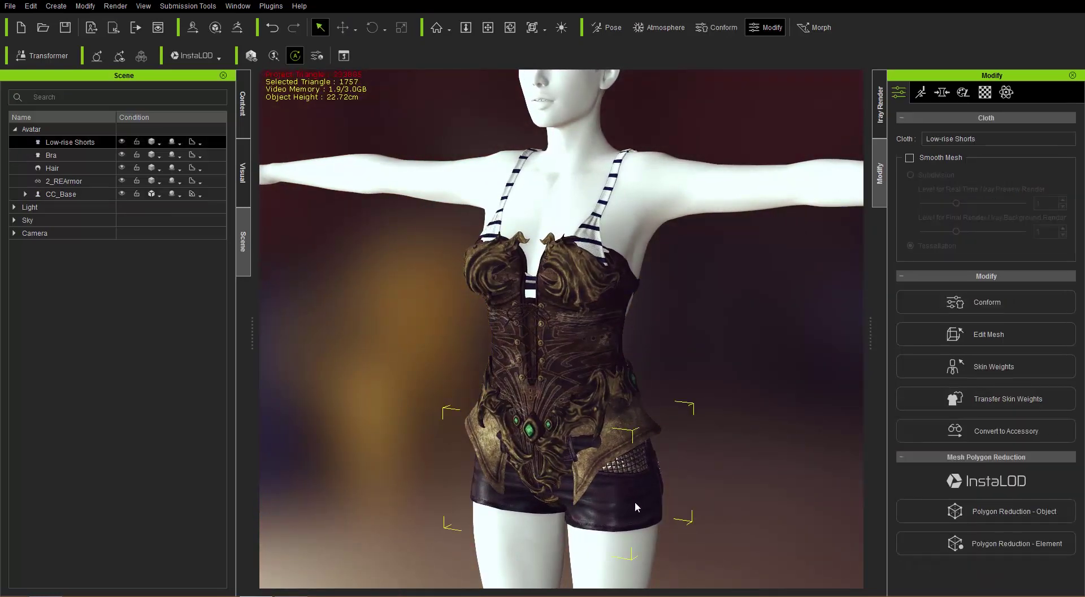
key("Delete")
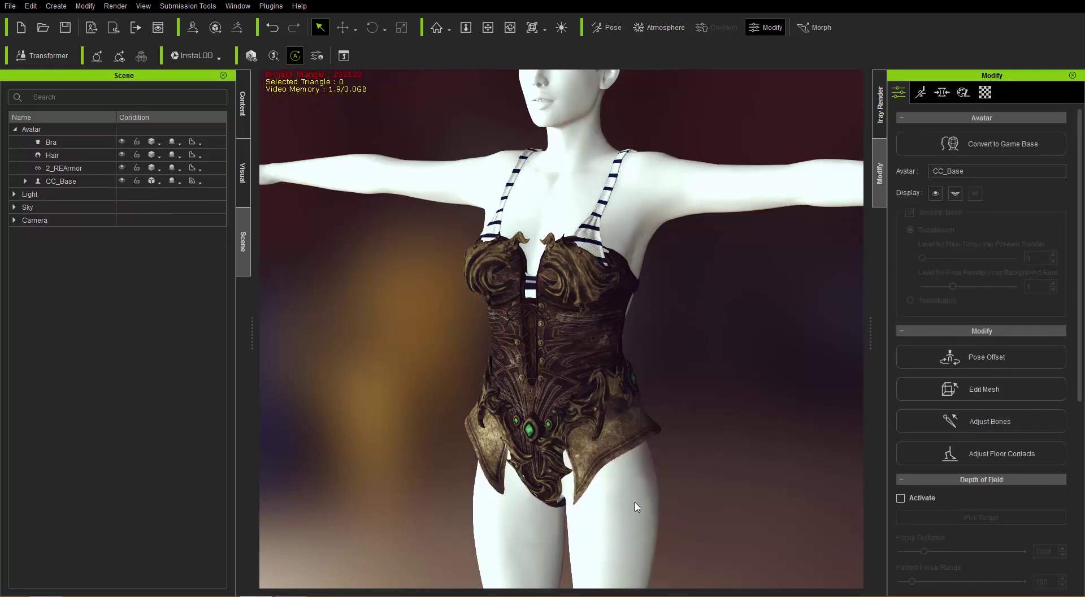
left_click(597, 231)
key("Delete")
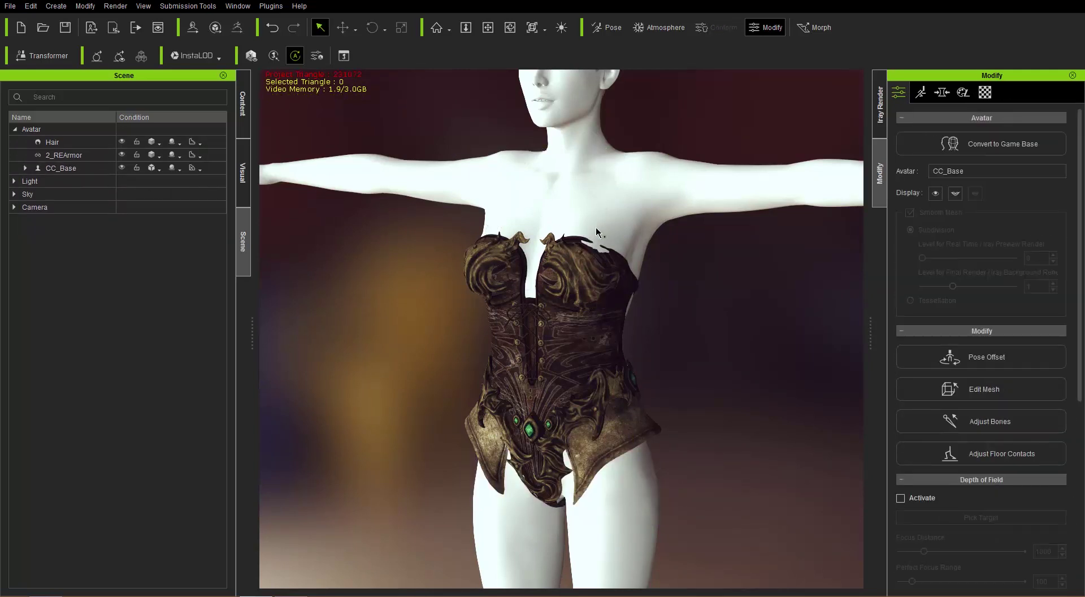
Step: Transfer skin weights to the 2_REArmor accessory using the Default template
scroll(703, 439, "up", 3)
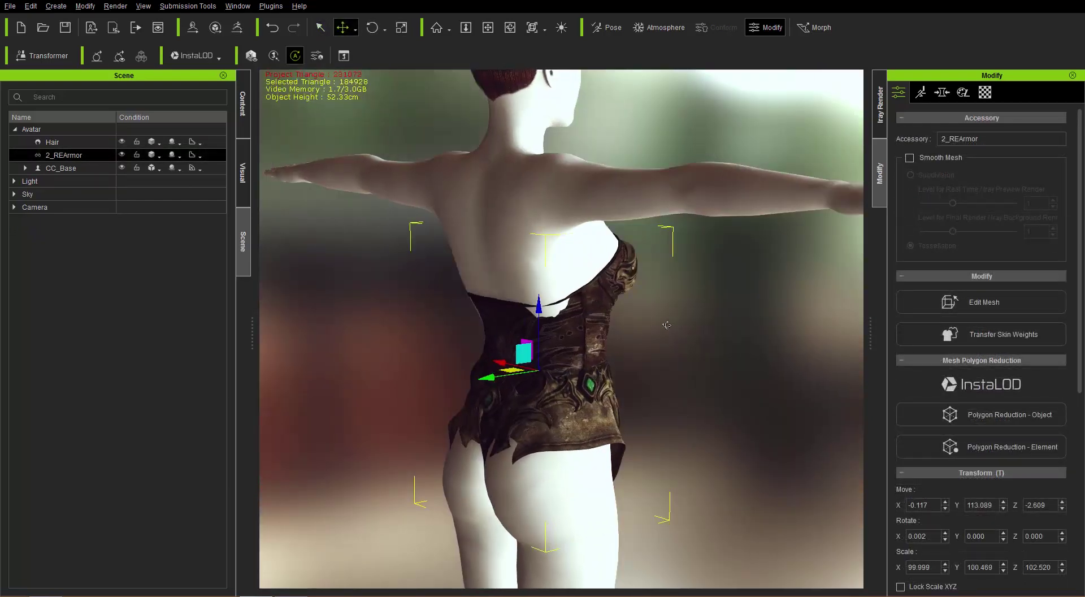
right_click_drag(667, 325, 320, 333)
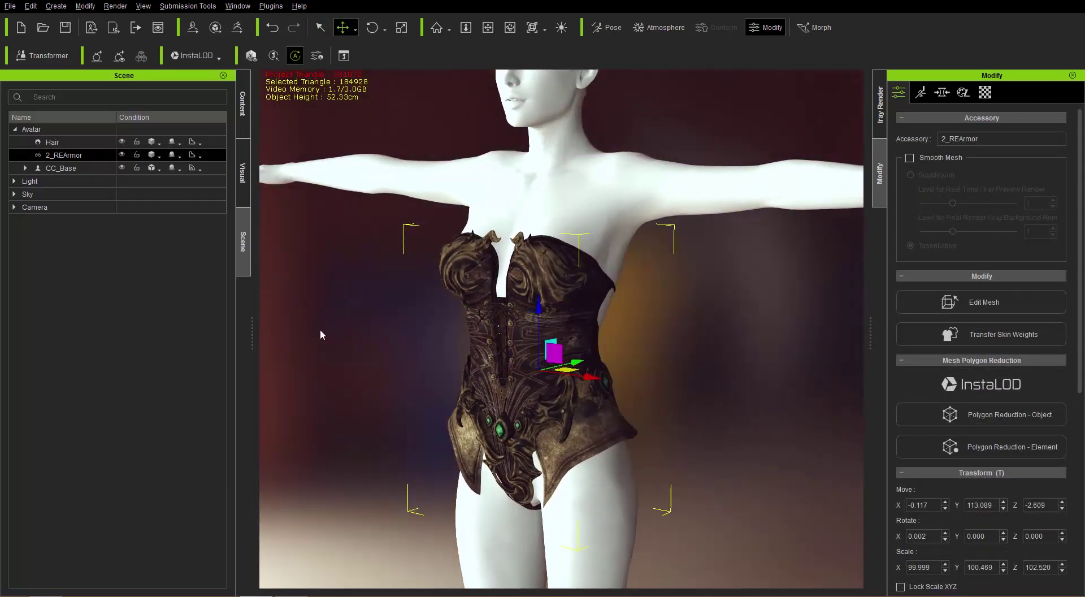
right_click_drag(555, 337, 599, 350)
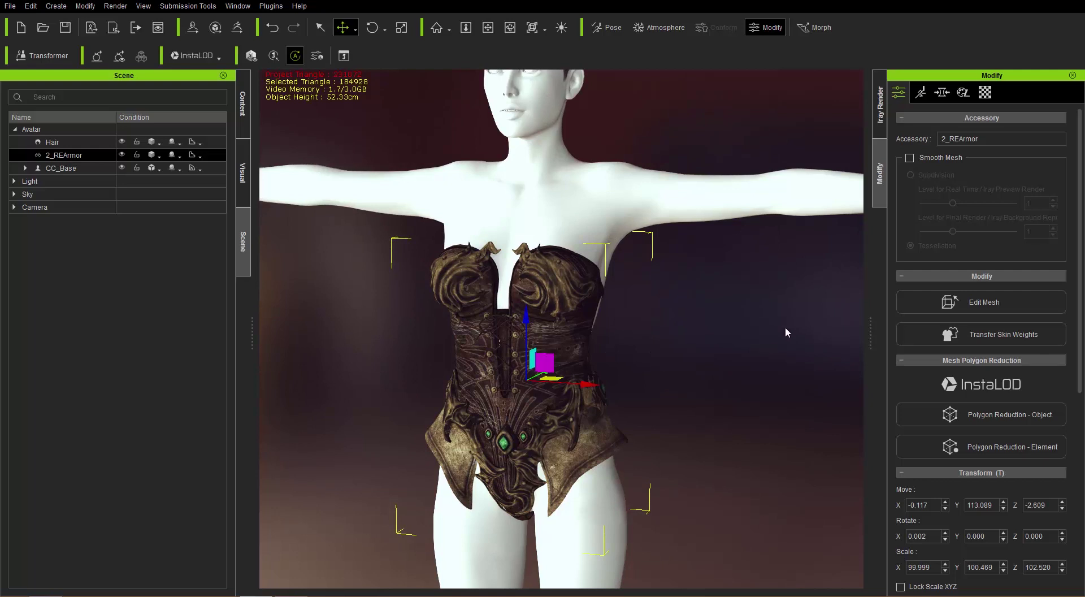
left_click(1006, 337)
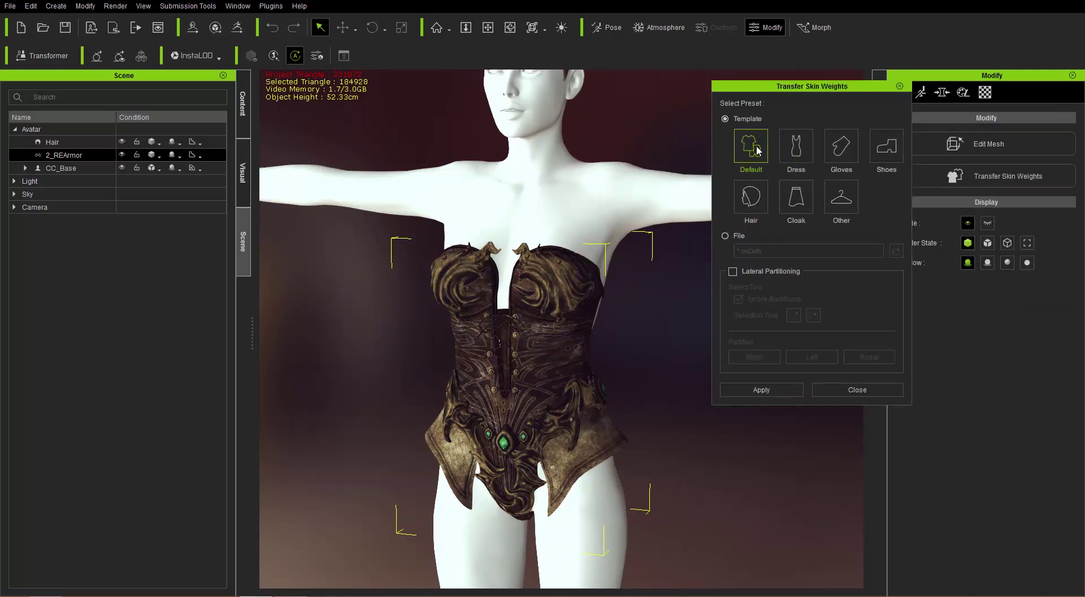
left_click(772, 389)
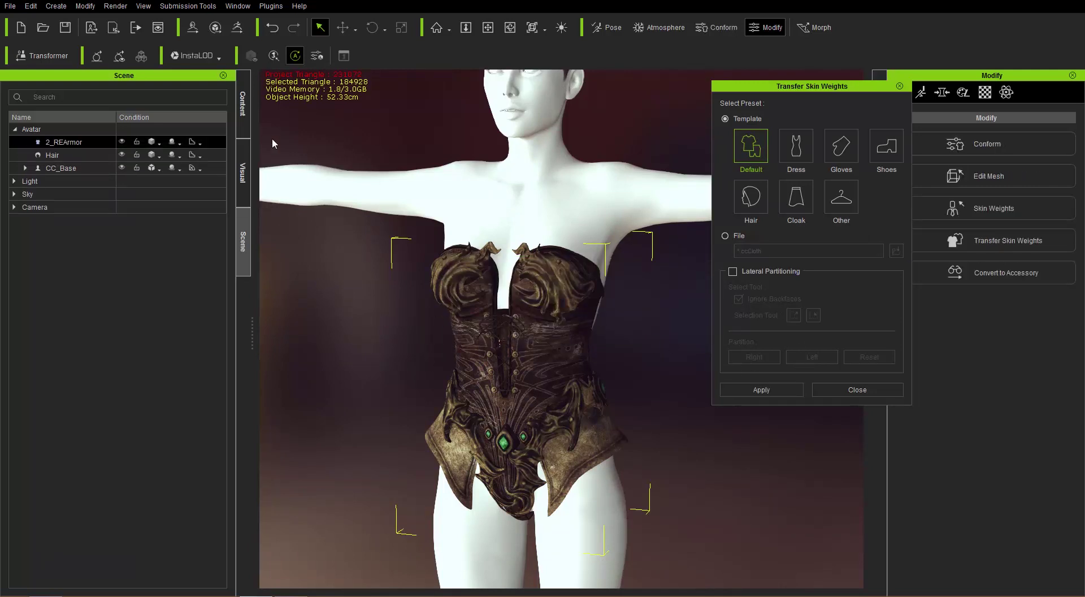
Step: Apply the Enticing pose from the female MotionPlus templates and inspect how the armor deforms from the front and sides
left_click(242, 107)
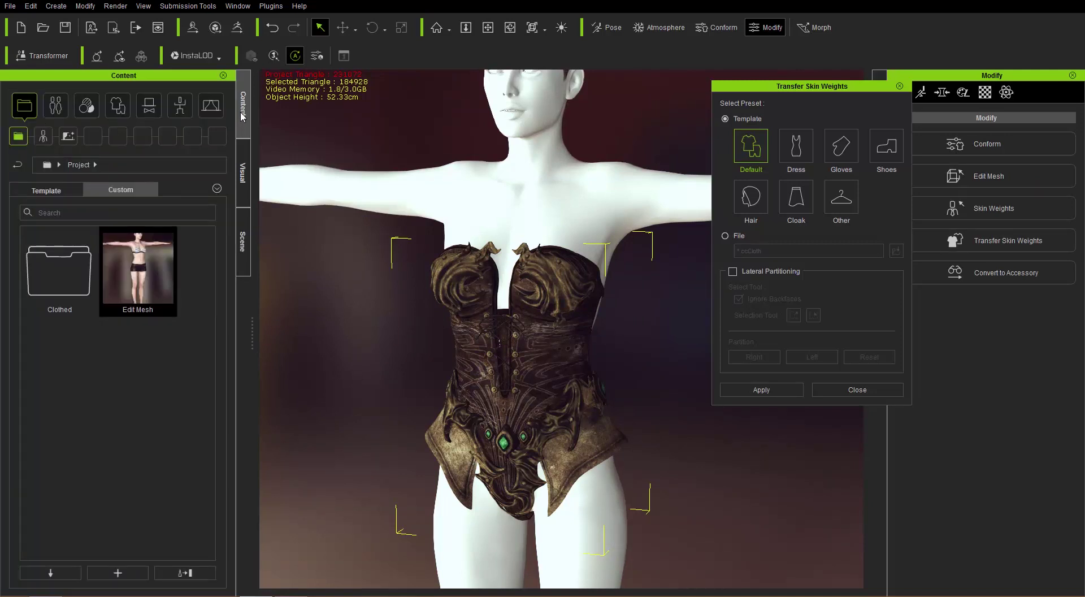
left_click(187, 108)
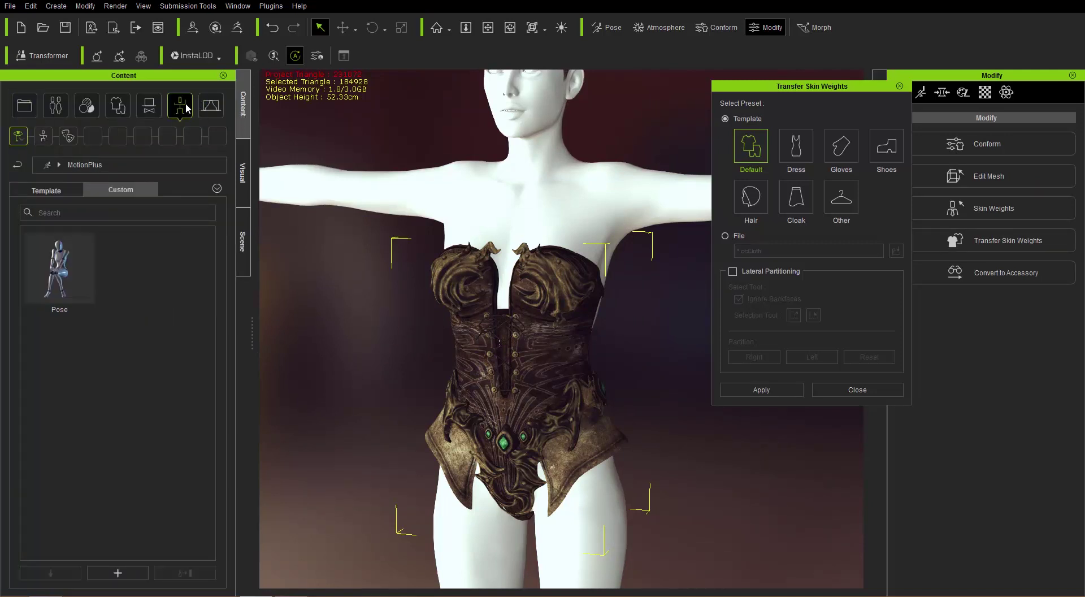
left_click(43, 138)
left_click(48, 192)
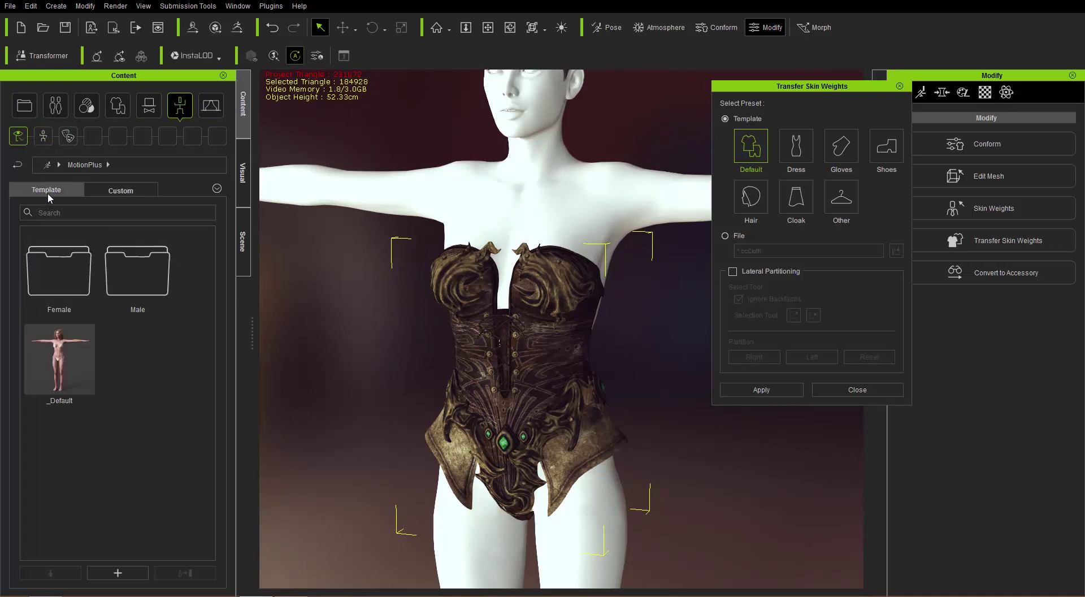
double_click(79, 282)
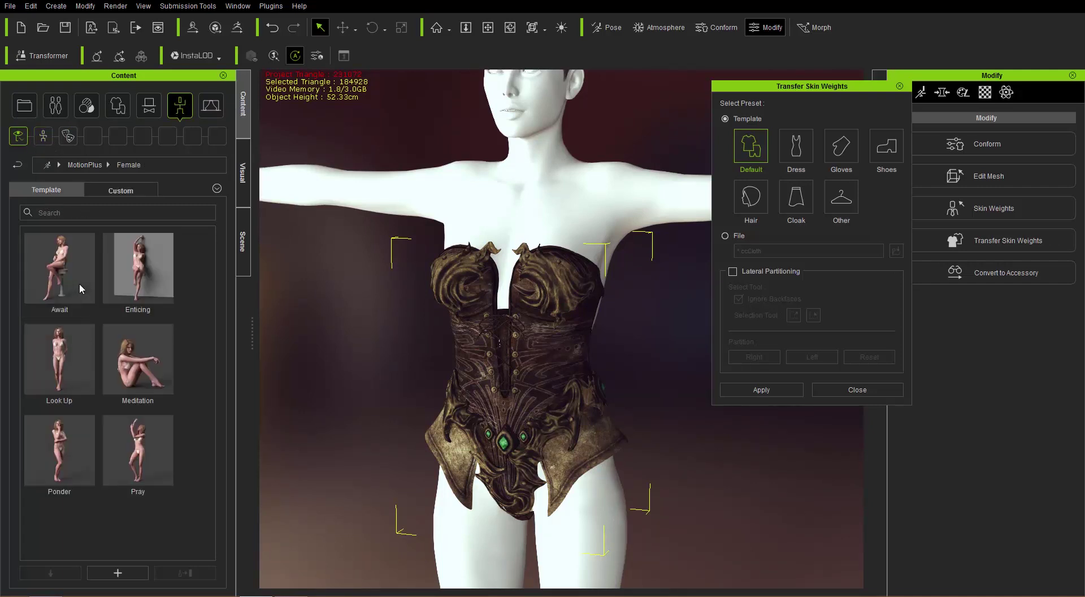
double_click(151, 275)
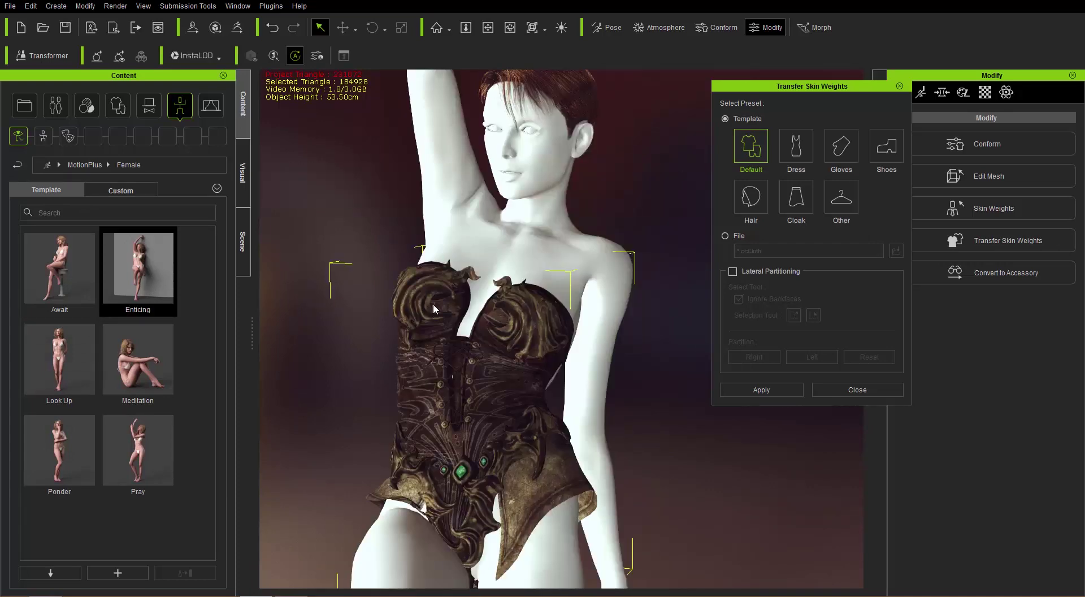
right_click_drag(423, 400, 477, 391)
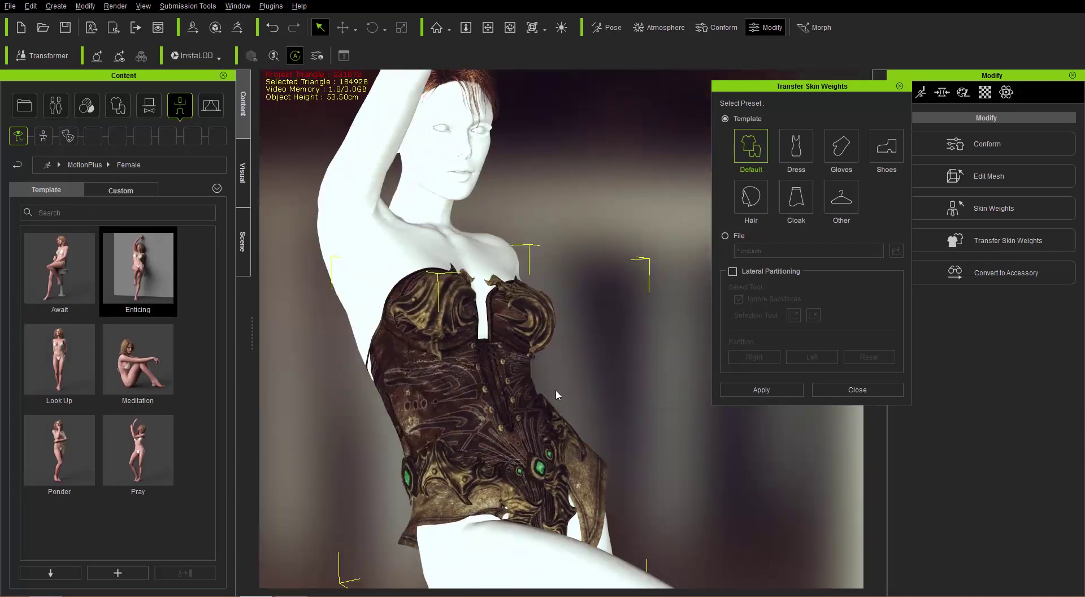
right_click_drag(558, 391, 373, 445)
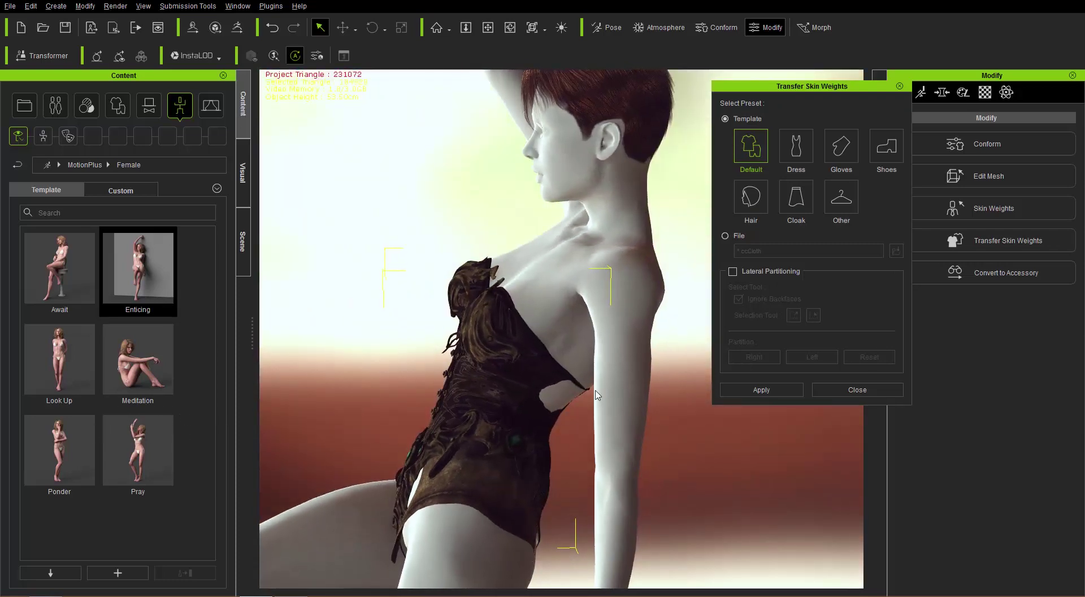
Step: Apply the Pray pose to the avatar and inspect how the armor bends around the torso
double_click(139, 452)
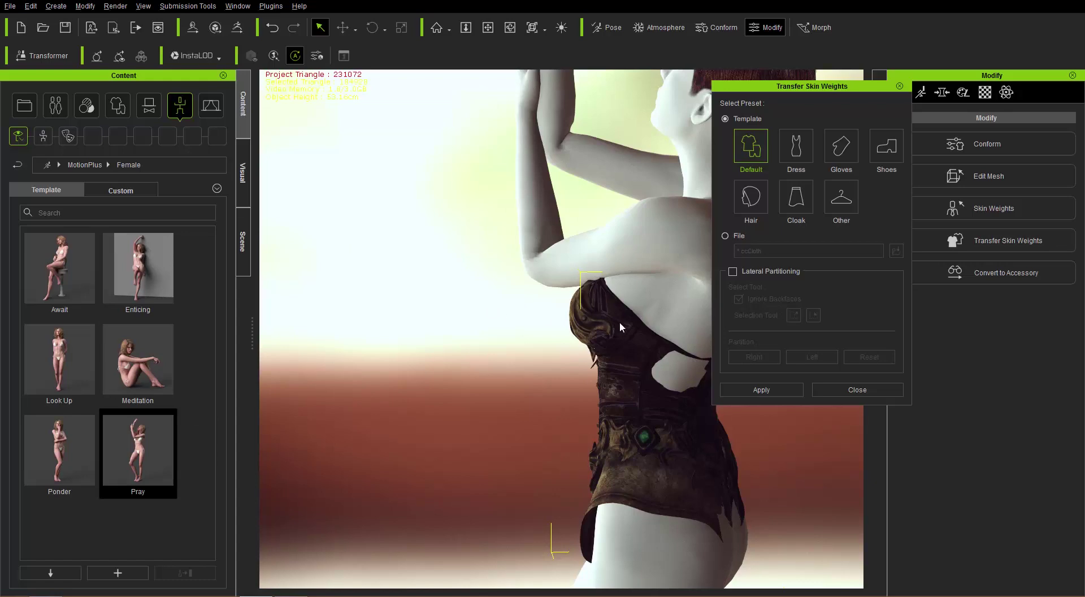
right_click_drag(622, 327, 440, 417)
right_click_drag(573, 326, 453, 371)
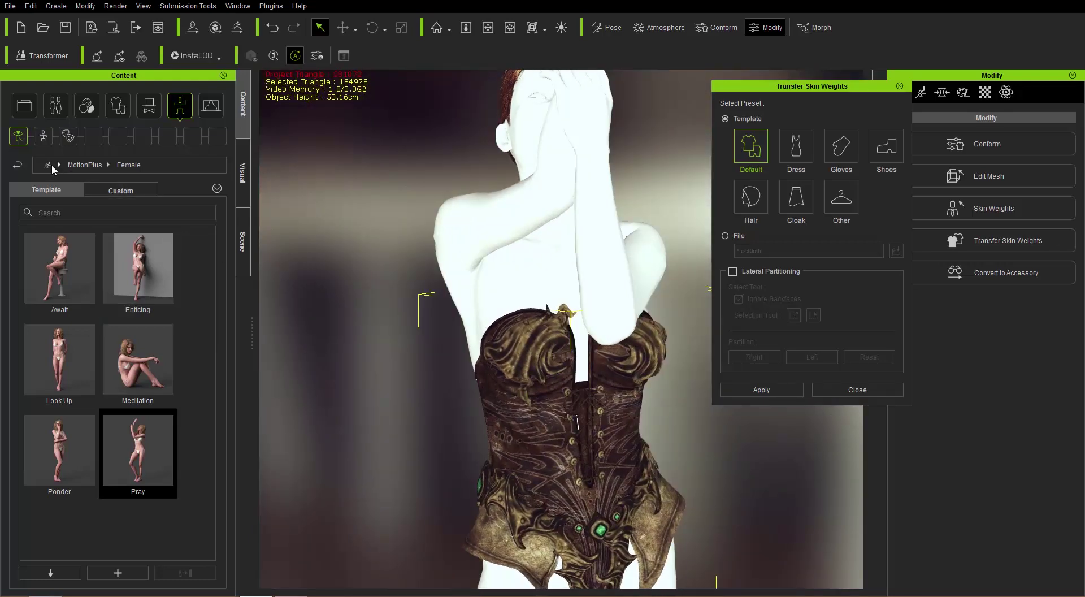
Step: Return the avatar to _T Pose from the Motion templates and close the Transfer Skin Weights settings
left_click(46, 164)
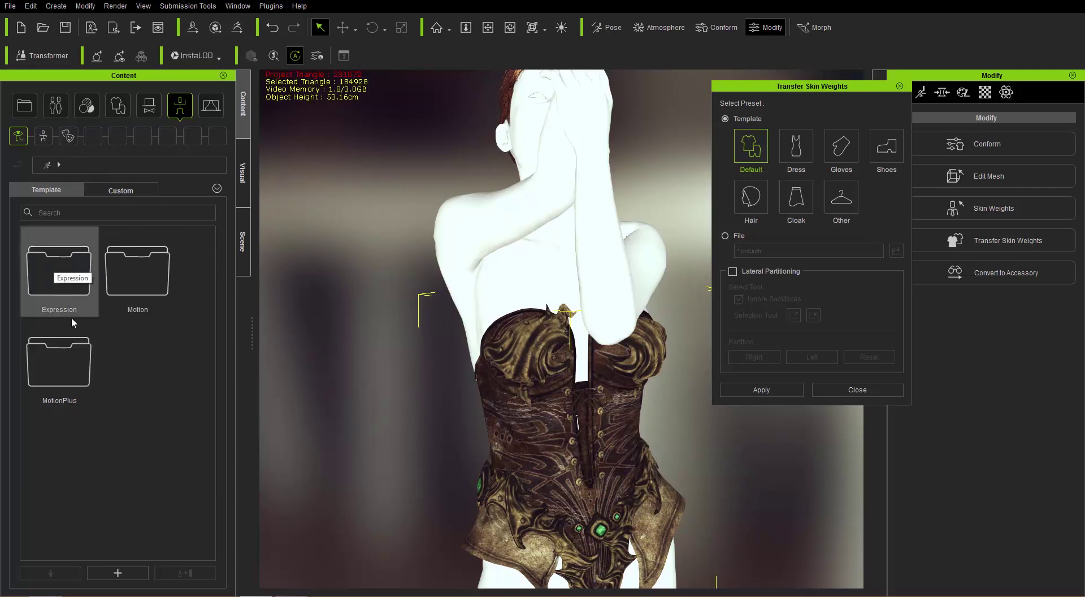
double_click(141, 276)
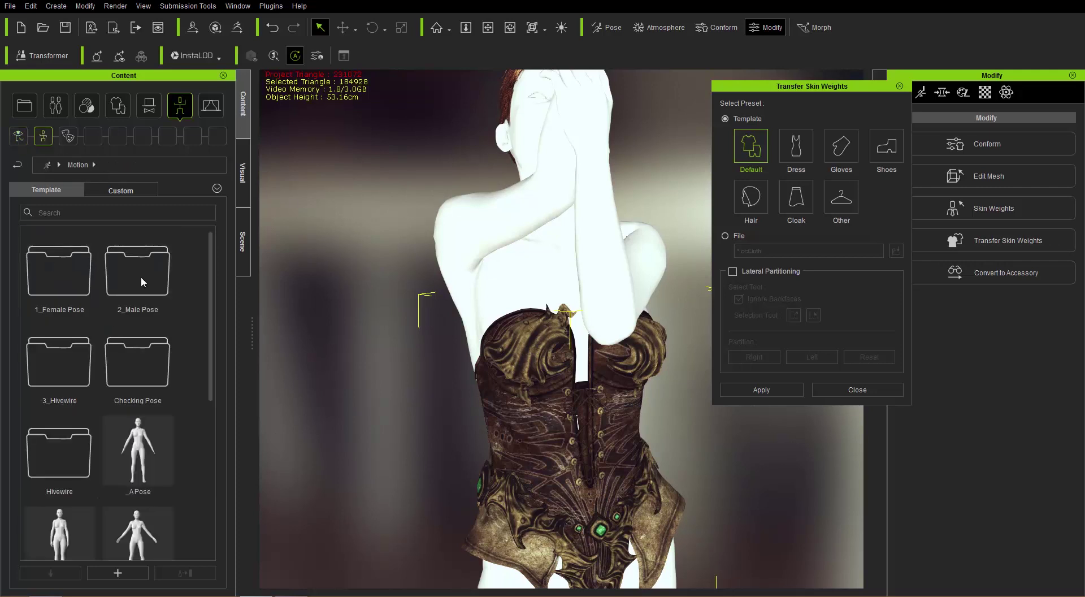
left_click_drag(211, 276, 226, 426)
double_click(76, 405)
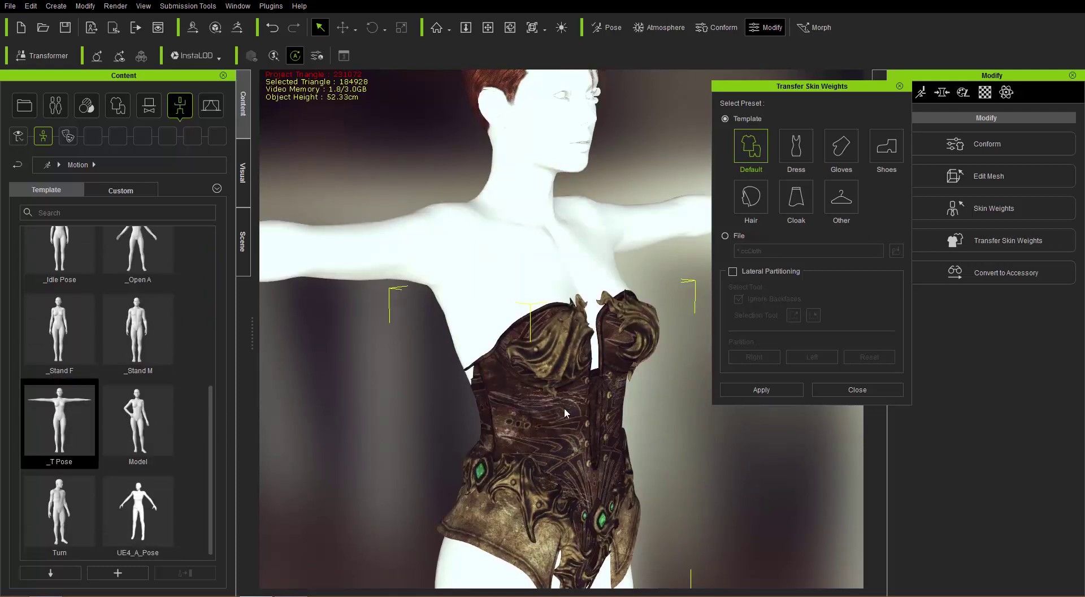
right_click_drag(627, 426, 425, 404)
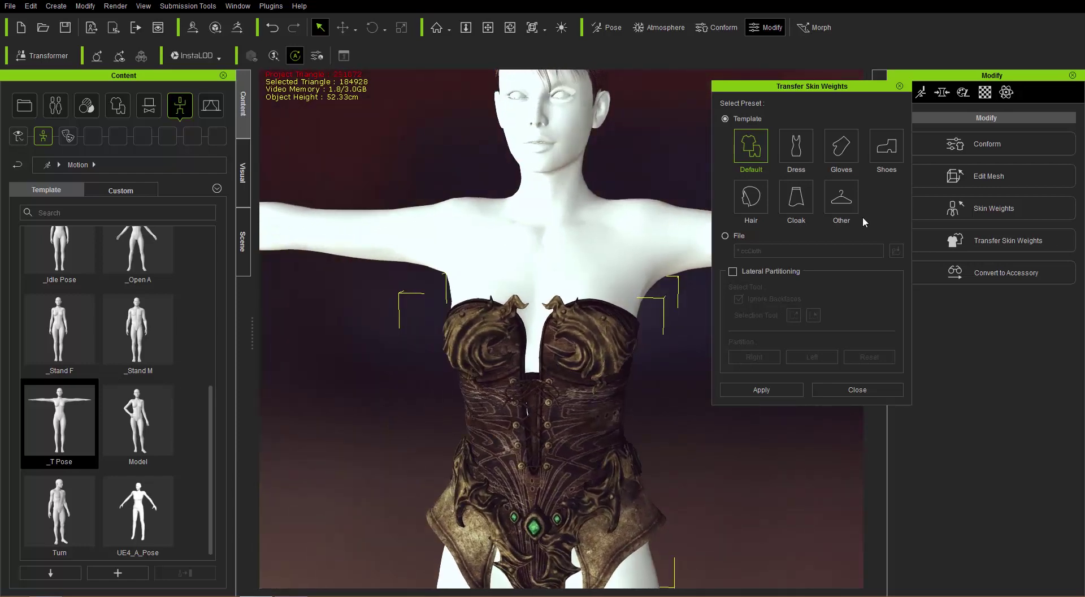
left_click(901, 86)
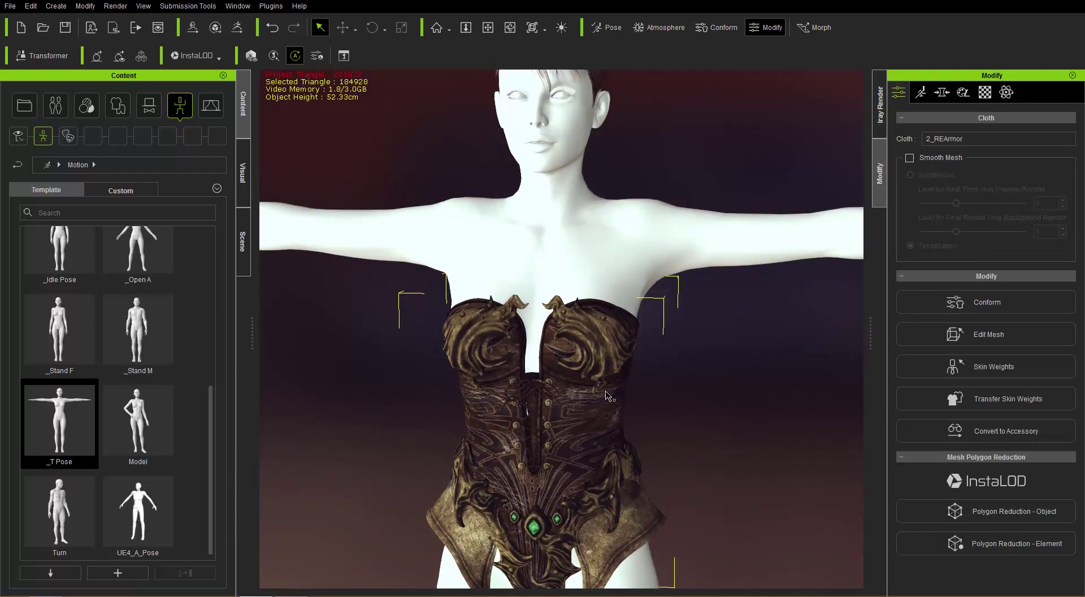
Step: Start editing the armor's mesh in Vertex mode, working close up on the waist beside the lacing
middle_click_drag(596, 424, 586, 342)
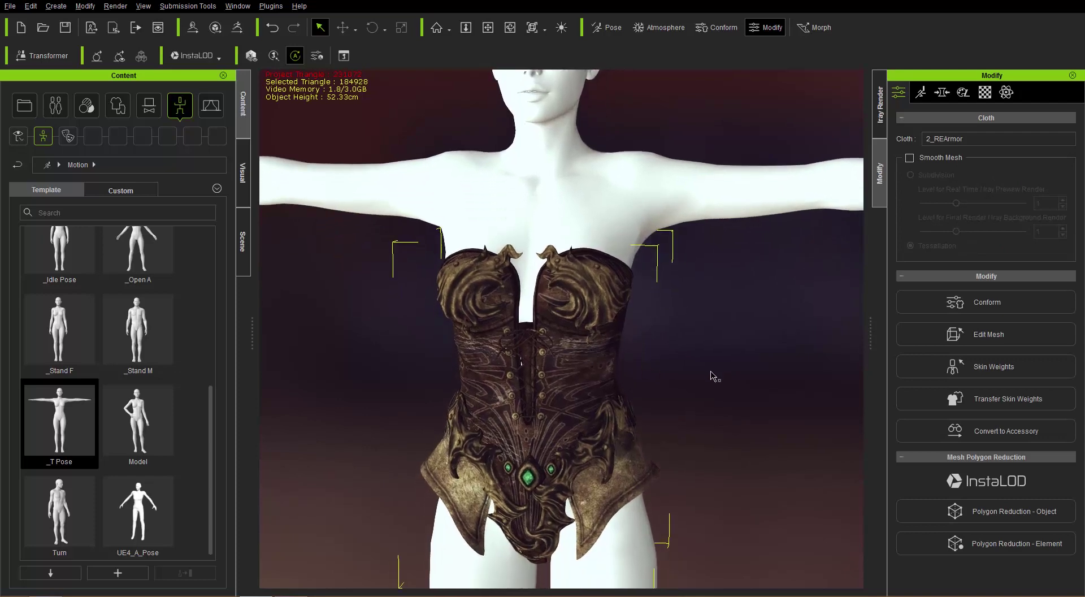
right_click_drag(710, 372, 693, 354)
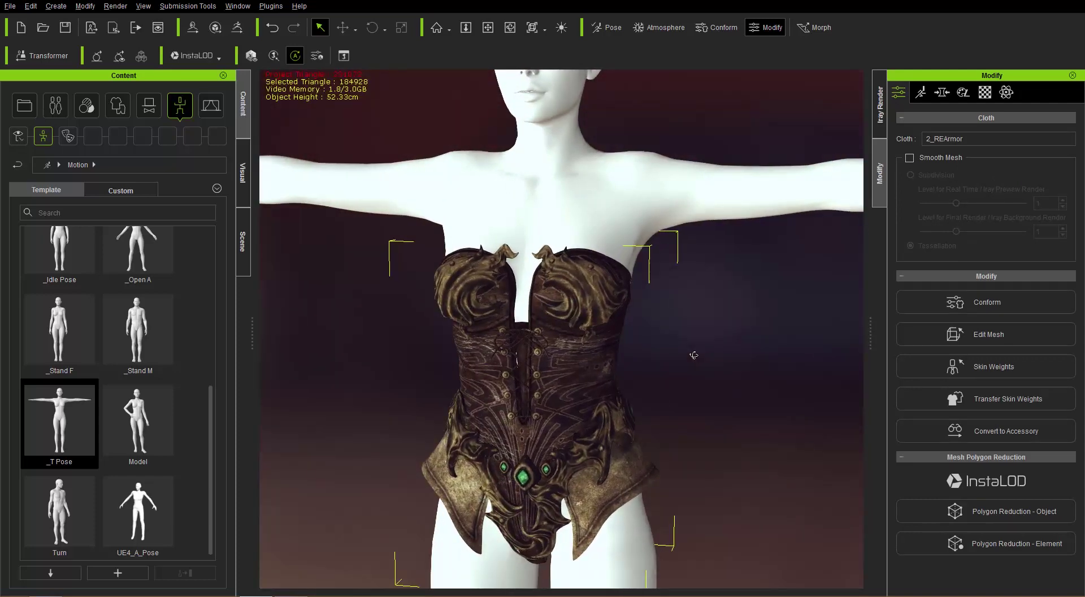
left_click(1011, 334)
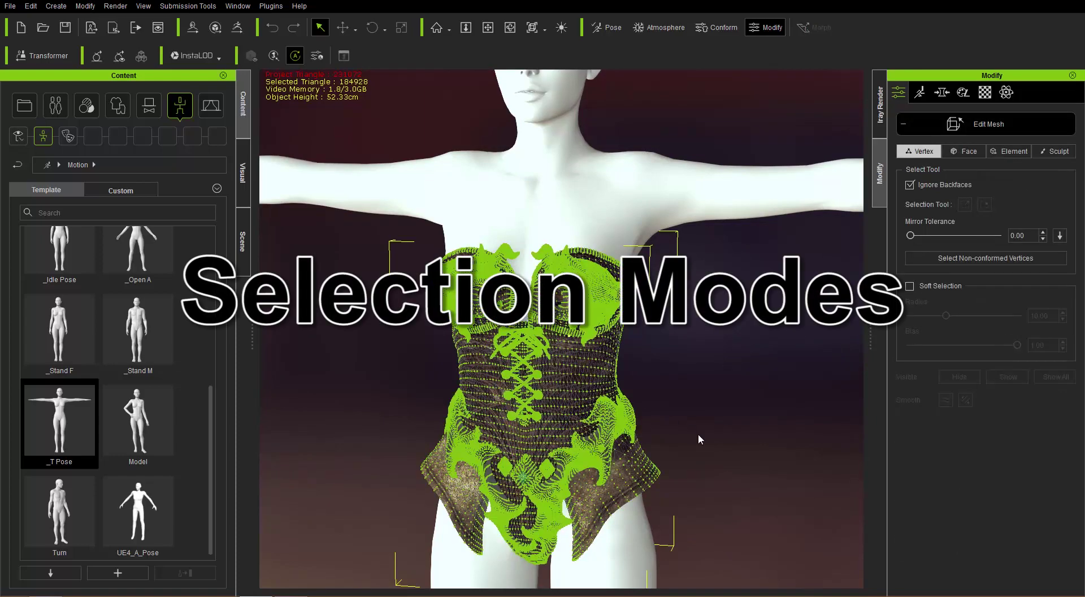
middle_click_drag(720, 407, 720, 393)
right_click_drag(719, 393, 706, 348)
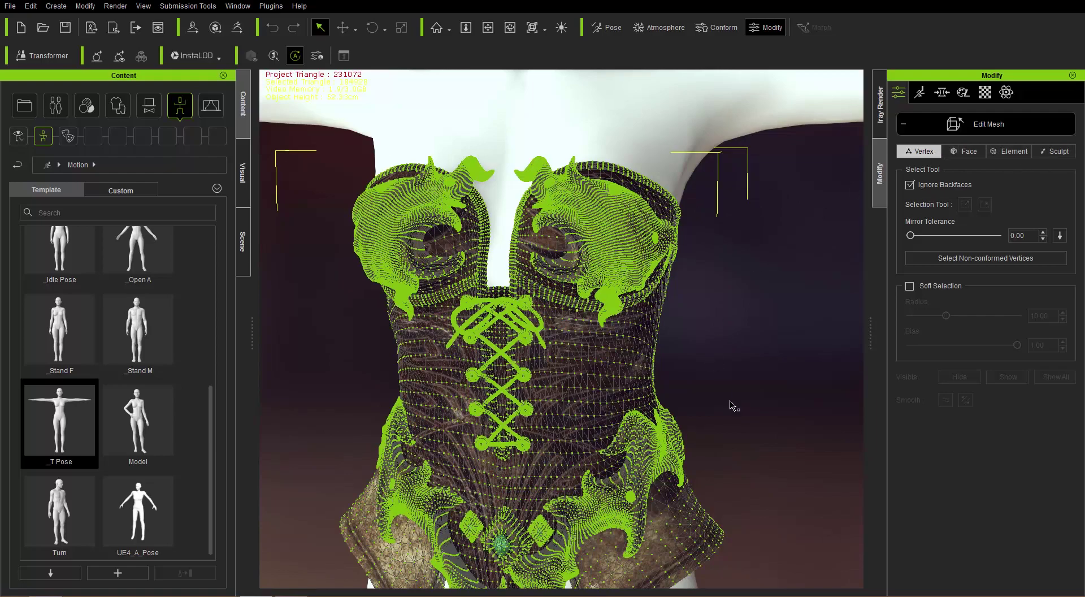
left_click_drag(730, 393, 736, 348, "alt")
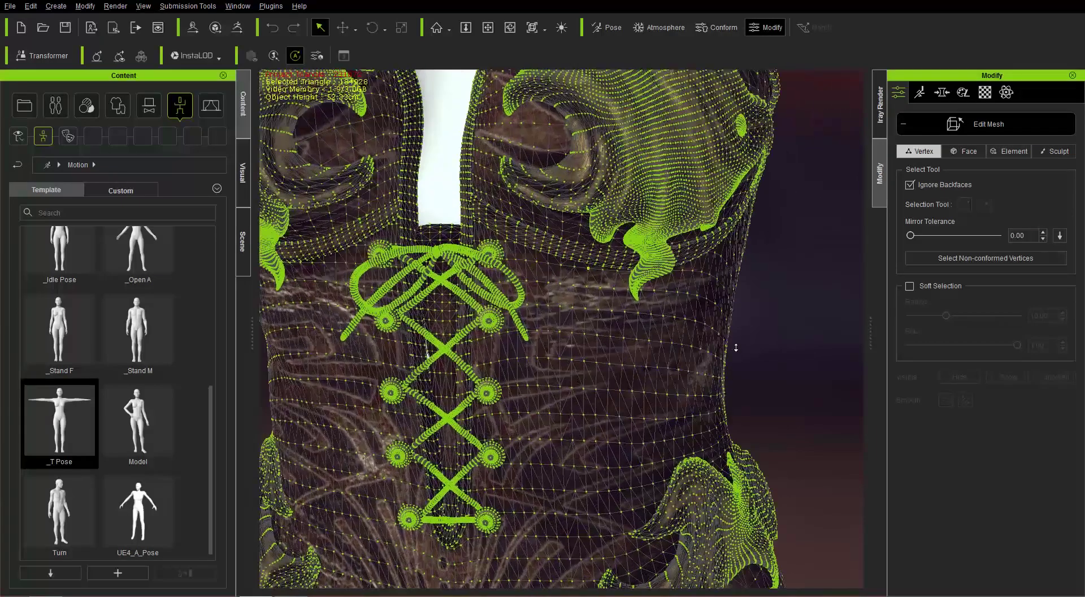
scroll(802, 349, "up", 4)
middle_click_drag(818, 352, 726, 360)
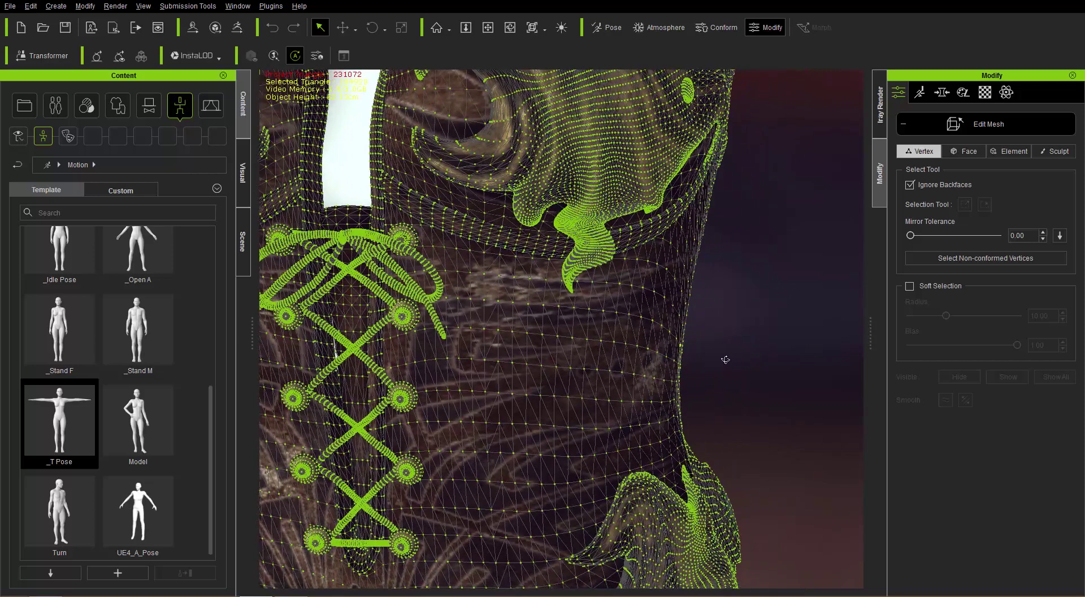
scroll(726, 356, "up", 3)
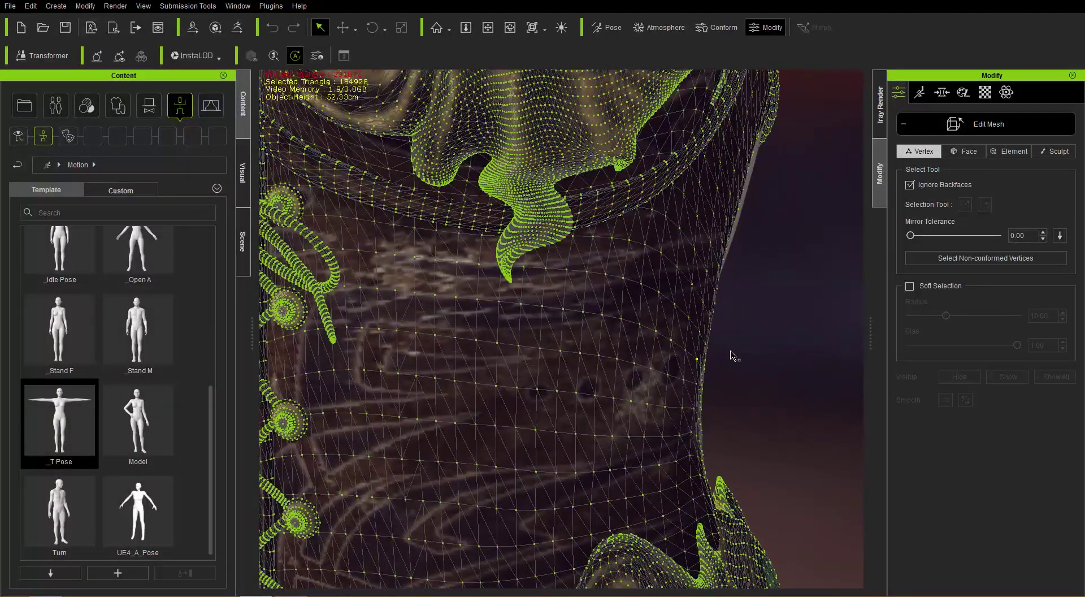
Step: Select single vertices on the armor's waist panel, adding and removing neighbouring points one by one
left_click(604, 319)
left_click(600, 357)
left_click(623, 325)
left_click(609, 324)
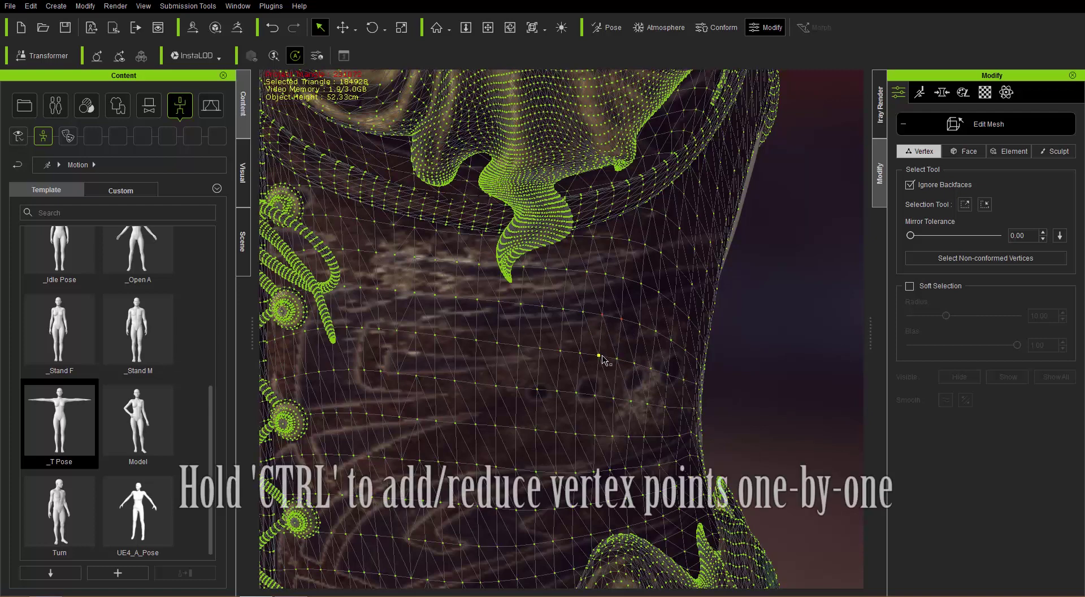
left_click(613, 351, "ctrl")
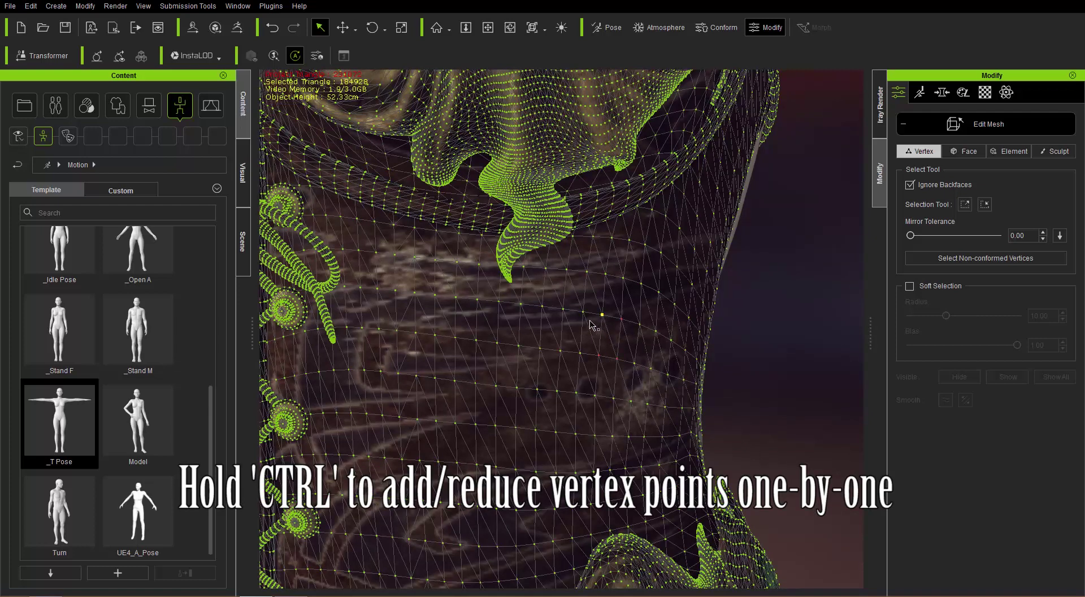
left_click(586, 316, "ctrl")
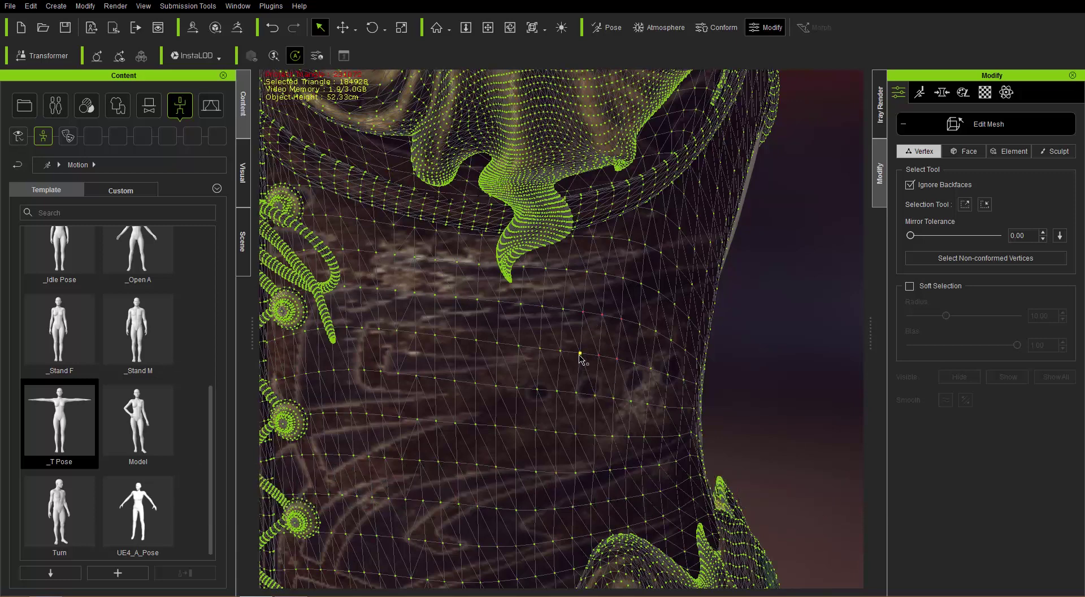
left_click(583, 315, "ctrl")
left_click(603, 318, "ctrl")
left_click(621, 319)
left_click(622, 320, "ctrl")
Step: Select a large rectangular area of vertices on the waist panel, then deselect the whole area
left_click(525, 320)
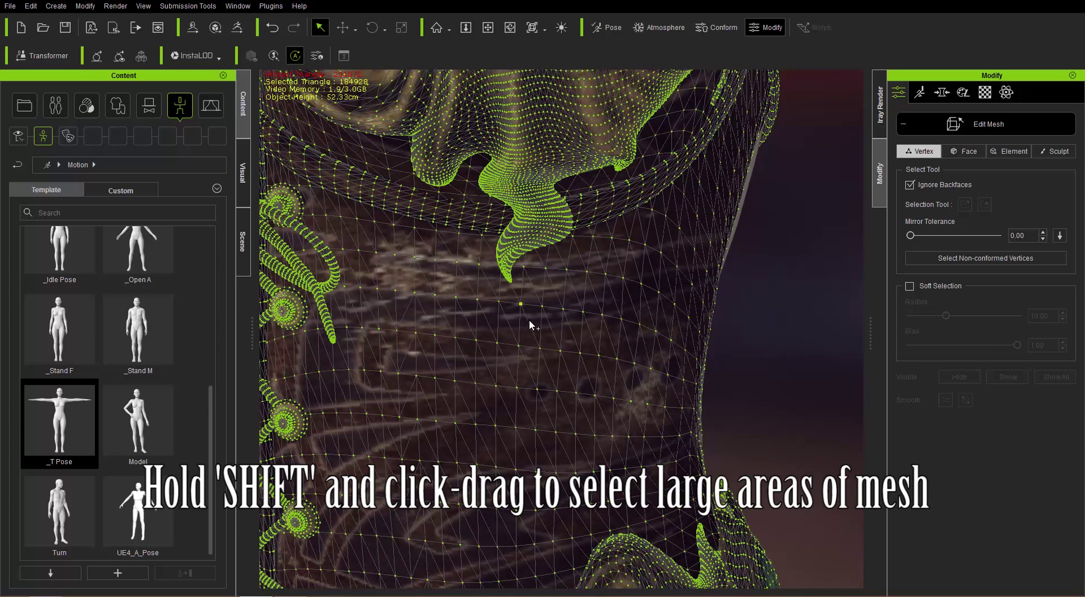
left_click_drag(529, 319, 677, 441, "shift")
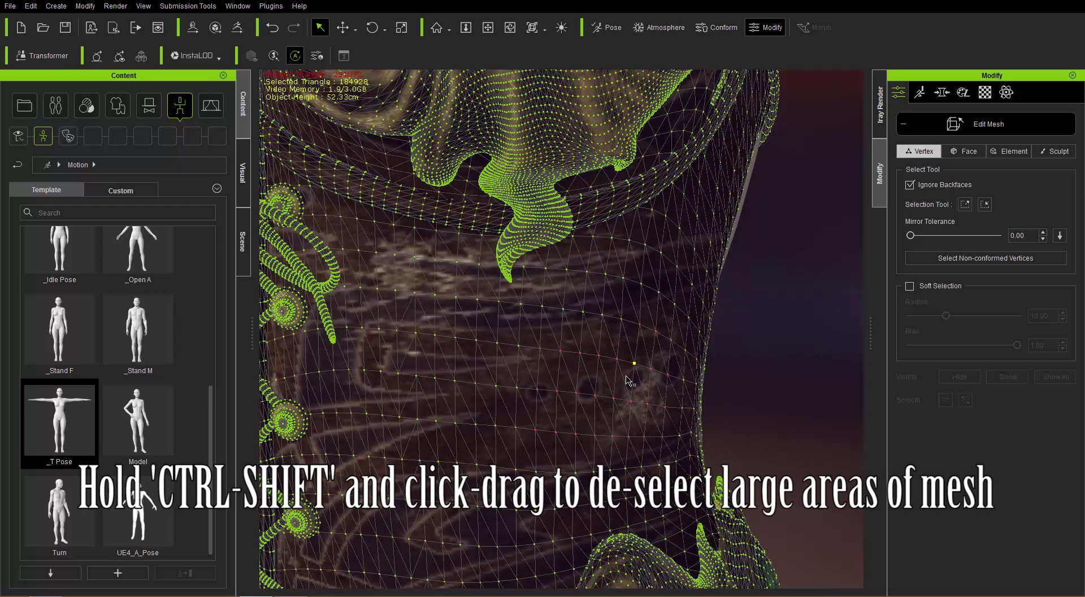
left_click_drag(452, 258, 725, 464, "ctrl+shift")
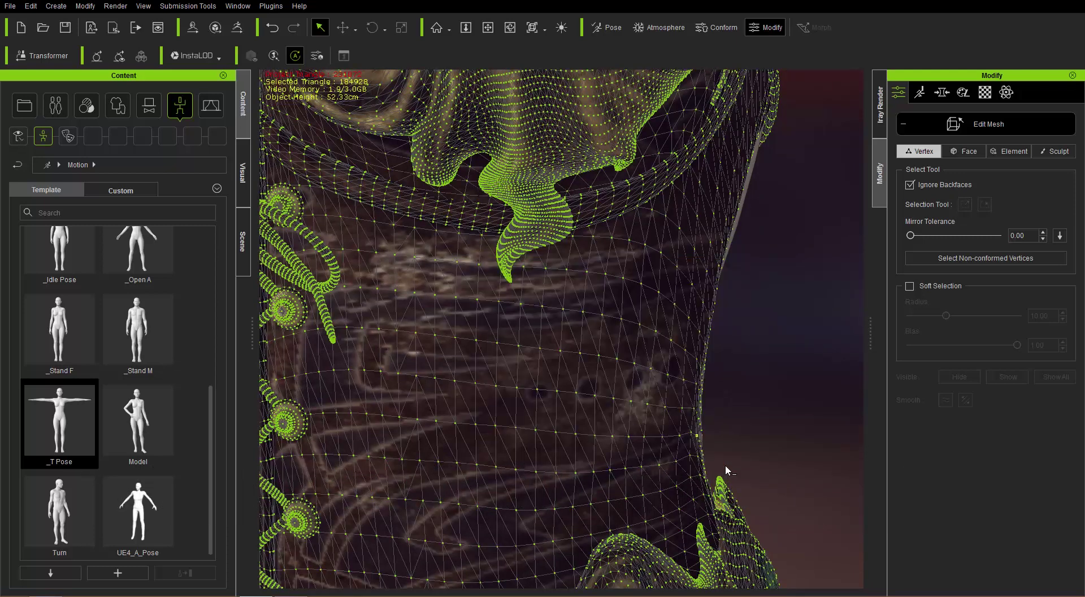
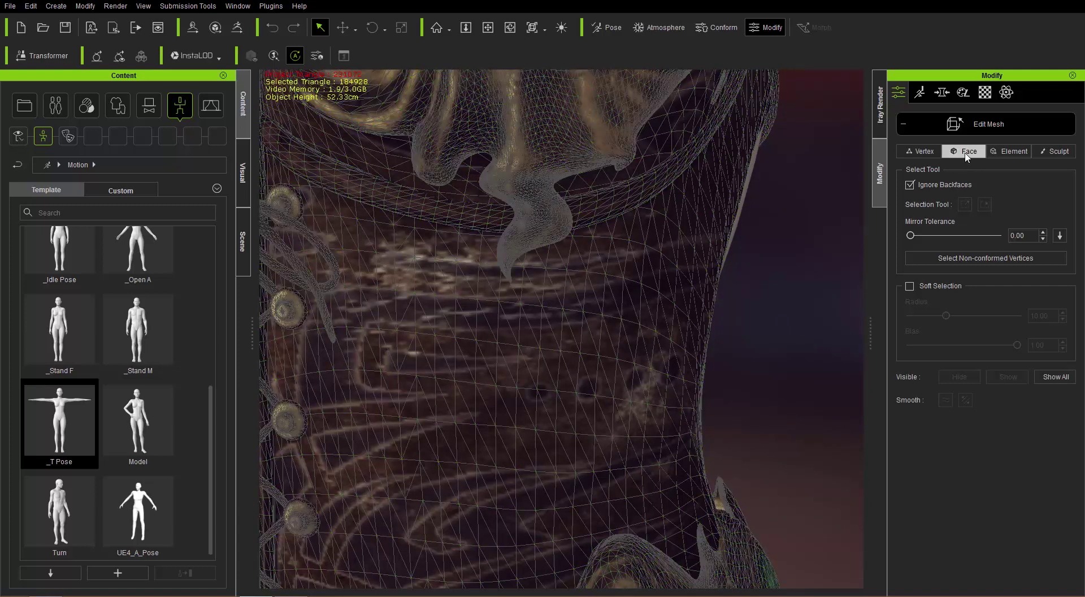
Step: In Face mode, select a small patch of adjacent faces on the armor's waist panel one by one
left_click(627, 319)
left_click(627, 338, "ctrl")
left_click(622, 345, "ctrl")
left_click(612, 325, "ctrl")
left_click(611, 311, "ctrl")
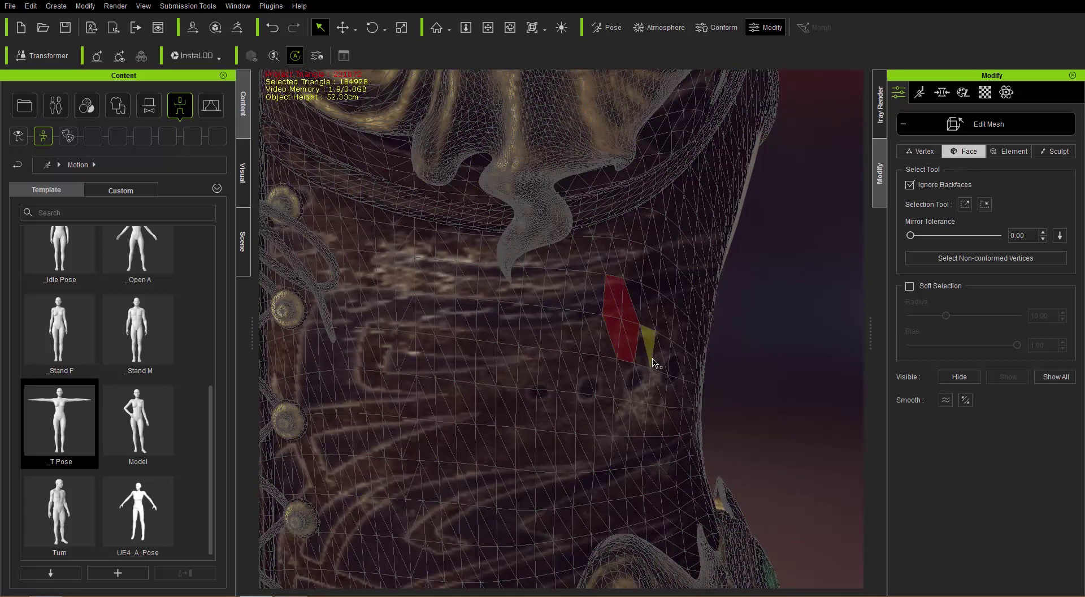
Step: Remove the lower faces of the patch from the selection one by one
left_click(626, 343, "ctrl")
left_click(624, 350, "ctrl")
left_click(612, 326, "ctrl")
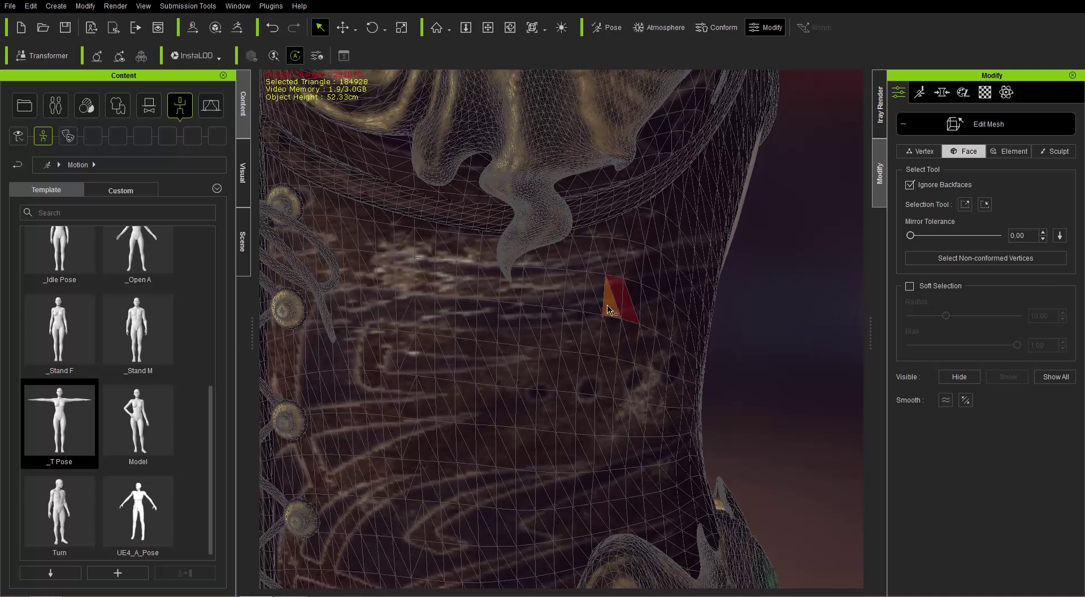
Step: Clear the remaining faces, area-select a block of faces on the waist panel, then subtract smaller areas until the whole block is deselected
left_click(627, 305, "alt")
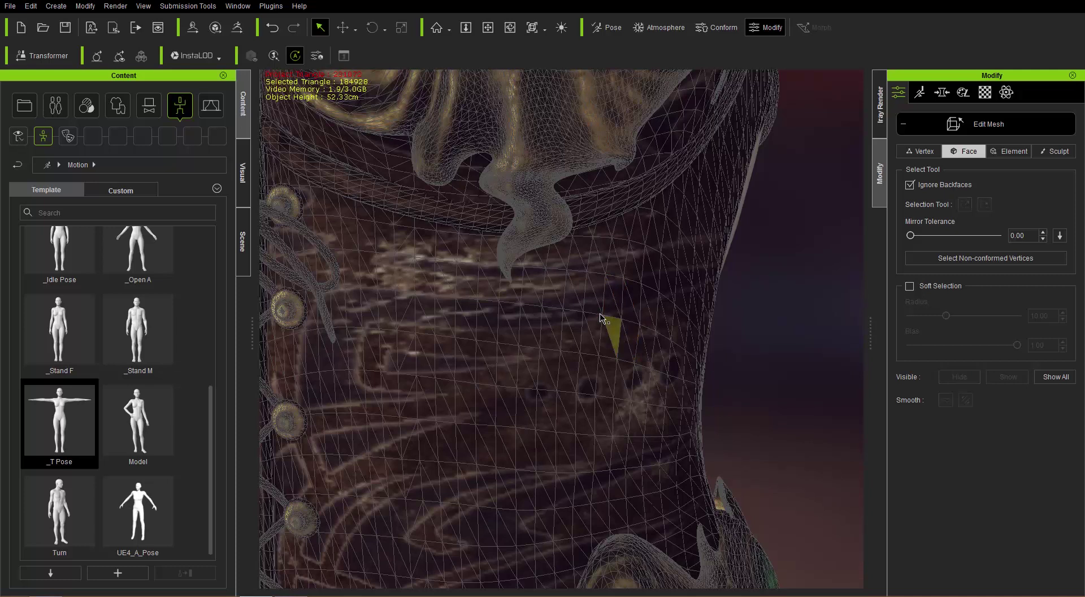
left_click_drag(501, 285, 684, 425)
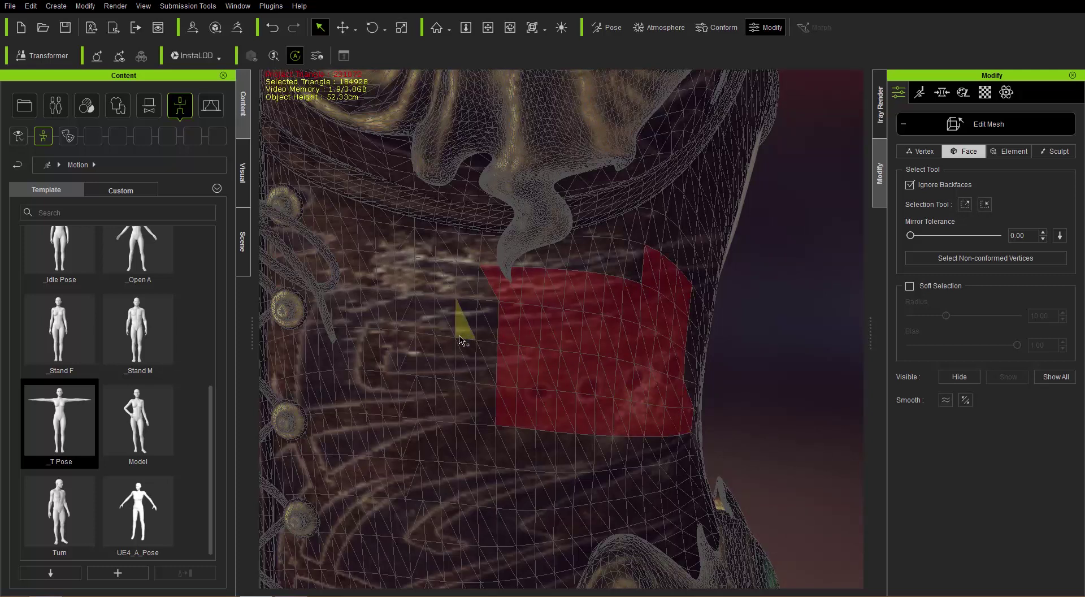
left_click_drag(458, 334, 588, 423, "alt")
left_click_drag(545, 360, 656, 450, "alt")
left_click_drag(564, 245, 620, 343, "alt")
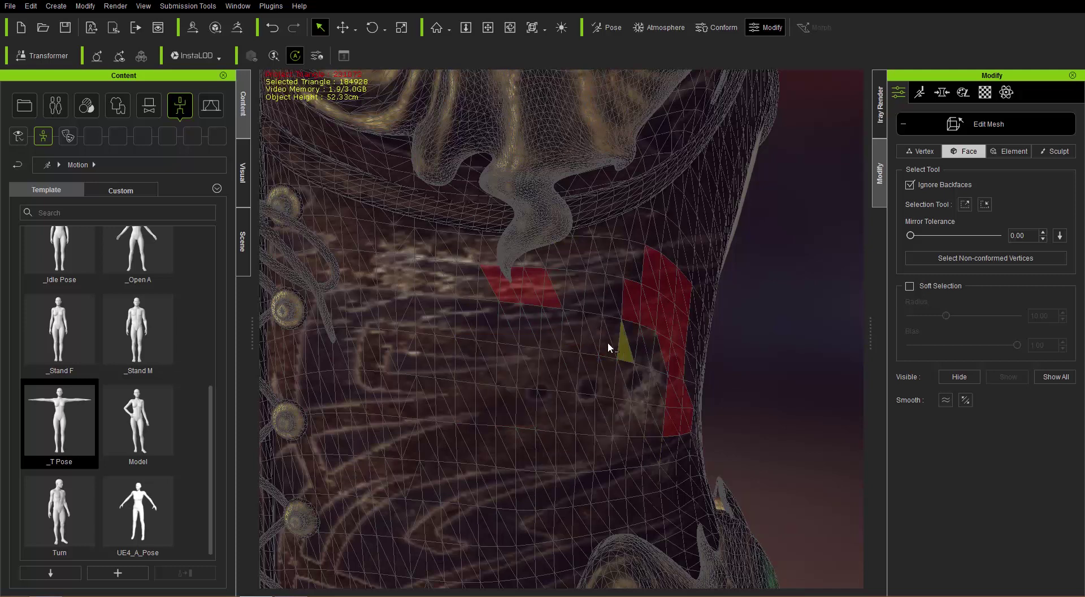
left_click_drag(463, 222, 719, 462, "alt")
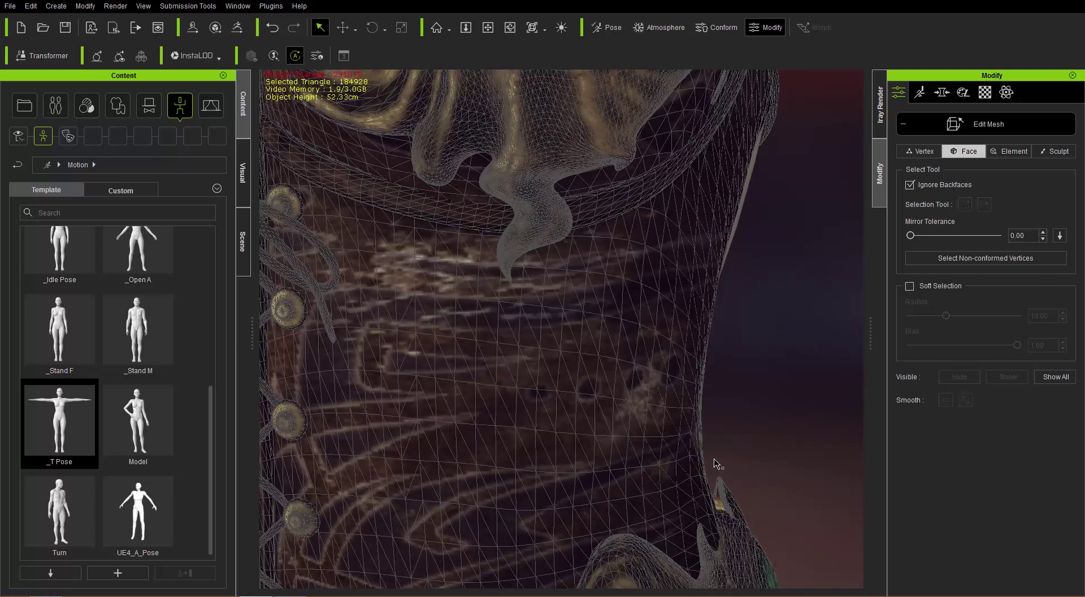
Step: Switch to Element mode and select connected parts of the armor one after another, including the strips behind the front lacing
middle_click_drag(693, 303, 610, 349)
right_click_drag(649, 361, 684, 367)
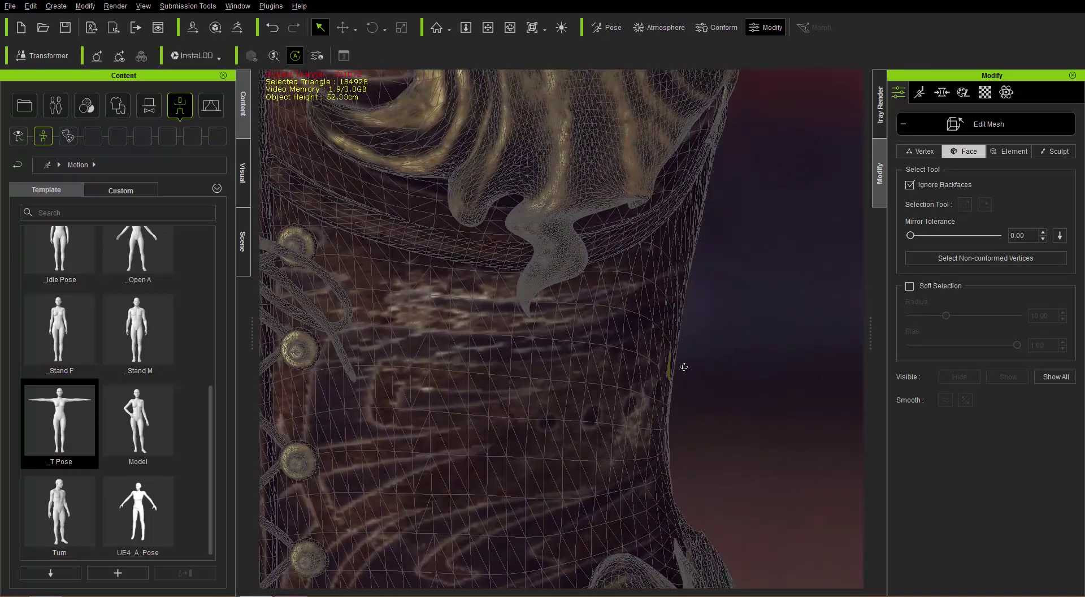
left_click(1012, 153)
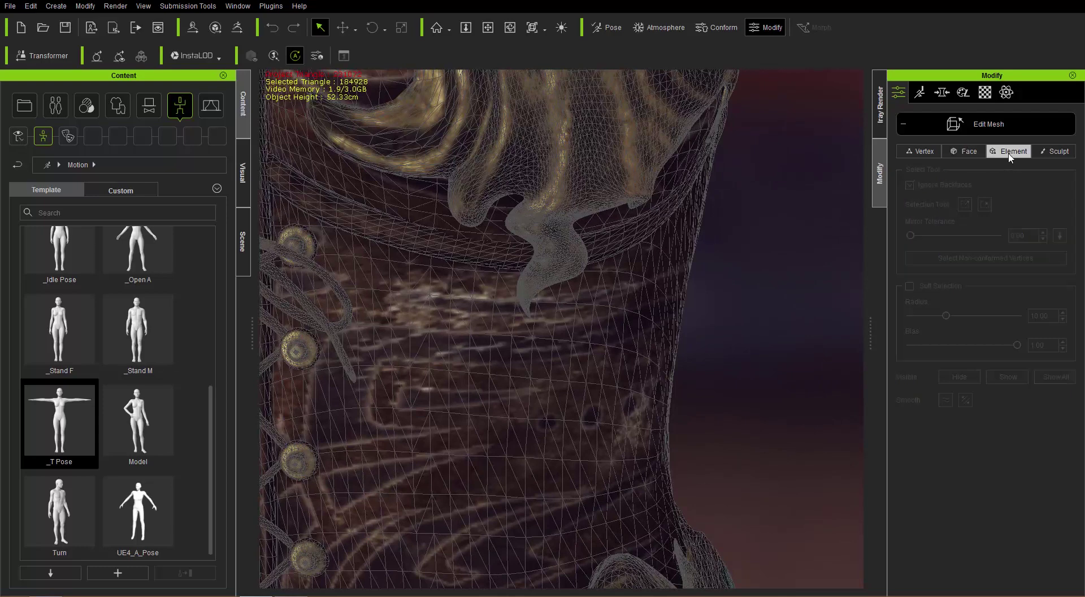
middle_click_drag(417, 281, 553, 284)
left_click(552, 251)
right_click_drag(766, 249, 638, 261)
middle_click_drag(663, 151, 653, 293)
left_click(722, 250)
middle_click_drag(506, 306, 698, 180)
right_click_drag(523, 334, 600, 381)
middle_click_drag(600, 382, 552, 277)
scroll(553, 279, "up", 5)
scroll(554, 287, "down", 3)
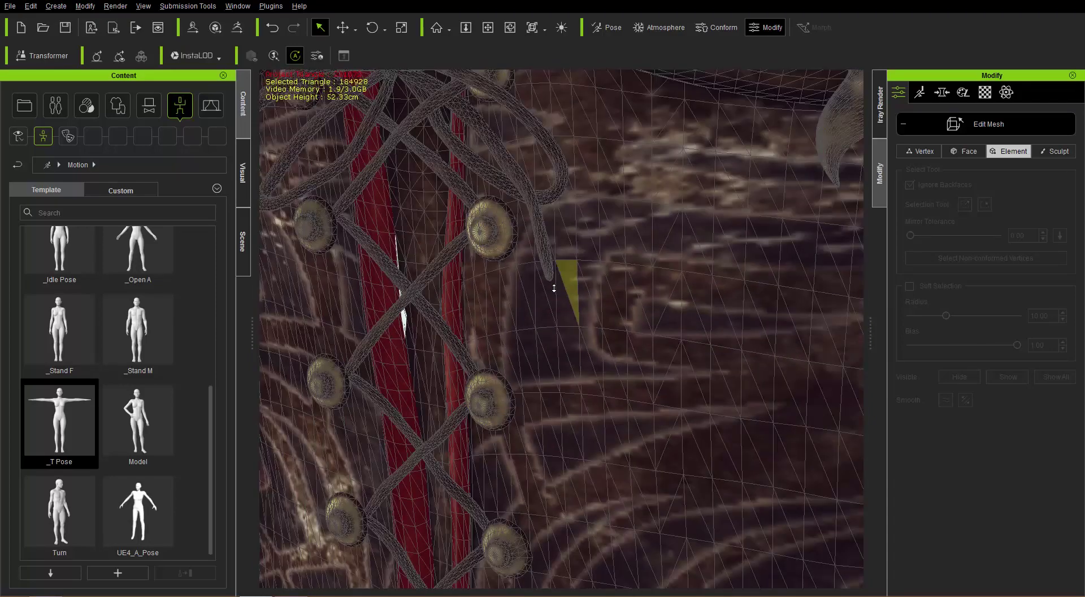
scroll(552, 293, "down", 3)
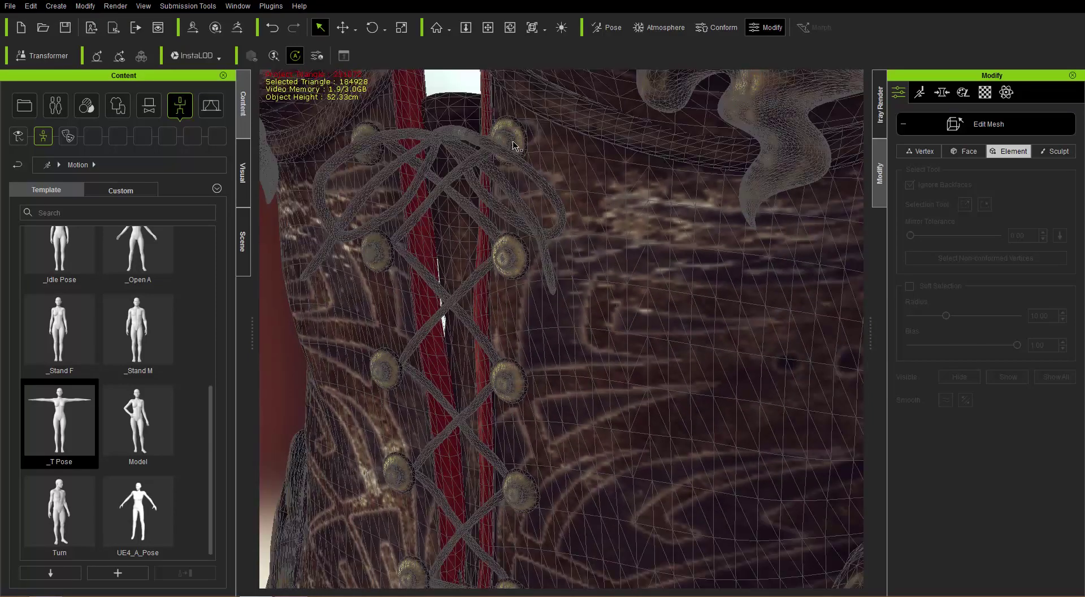
Step: Select the three upper studs along one side of the front lacing and add the trim band under the bust
left_click(514, 145)
left_click(519, 264, "ctrl")
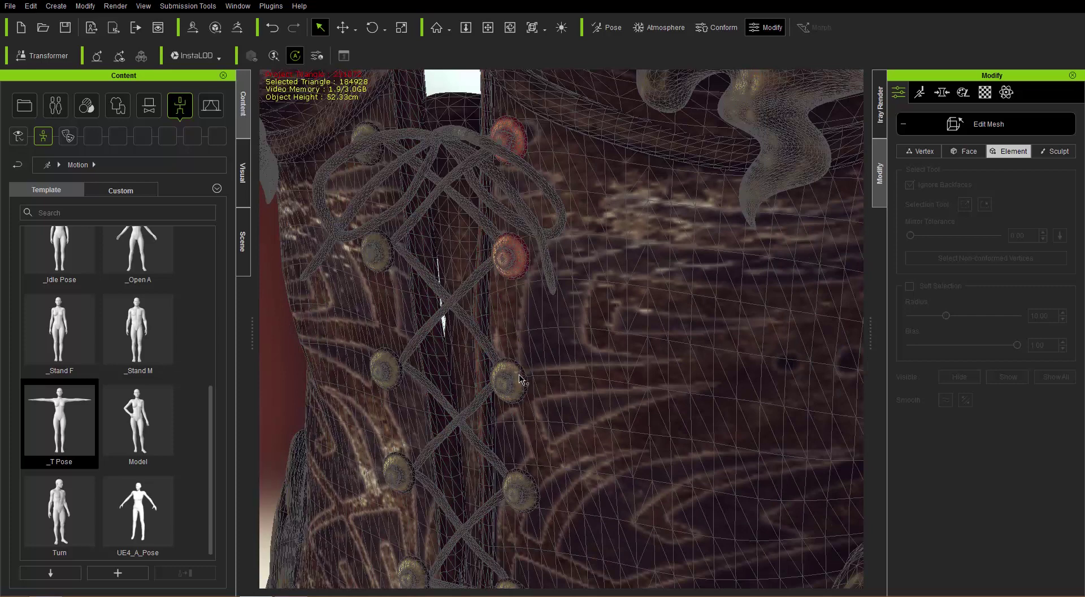
left_click(640, 144, "ctrl")
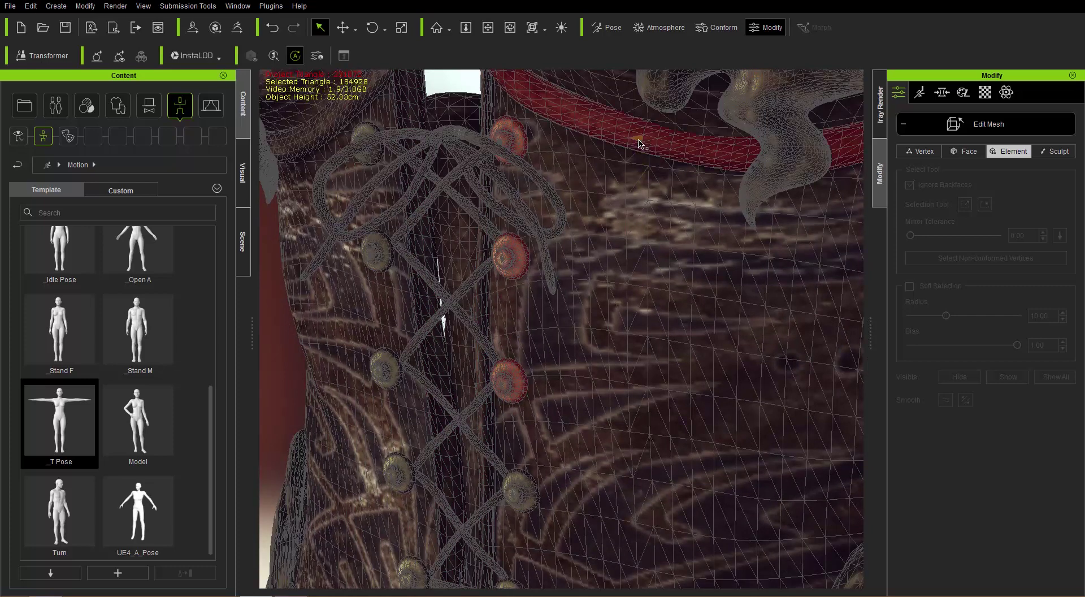
Step: Remove the under-bust trim band and the lacing studs from the element selection one by one
left_click(667, 148, "ctrl")
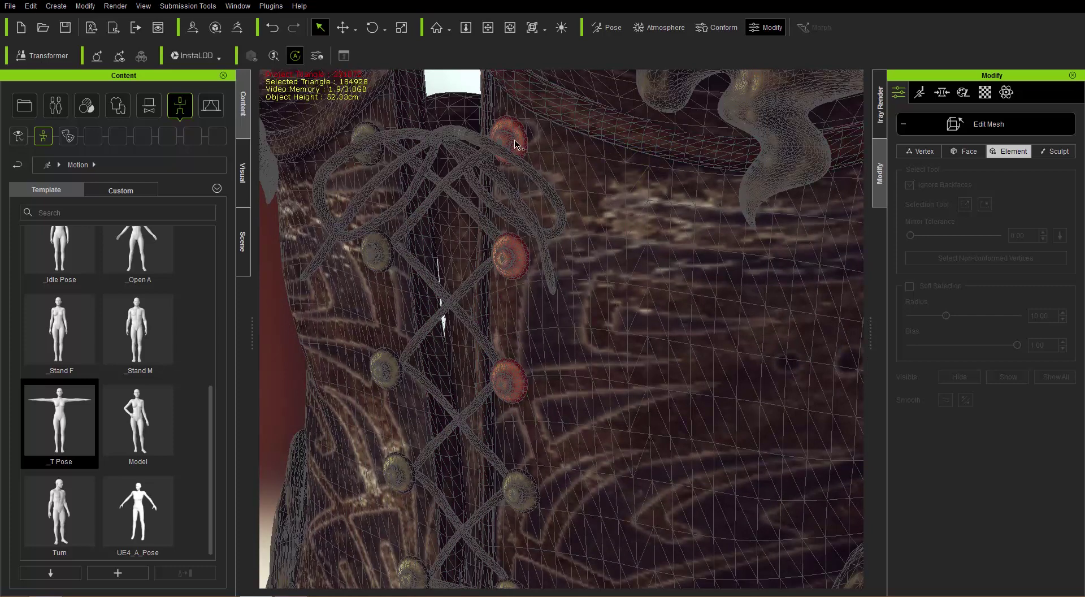
left_click(518, 264, "alt")
left_click(517, 384, "alt")
Step: Area-select all elements around the second and third lacing studs, including the corset body, and check the selection on the whole armor
left_click_drag(442, 271, 553, 418)
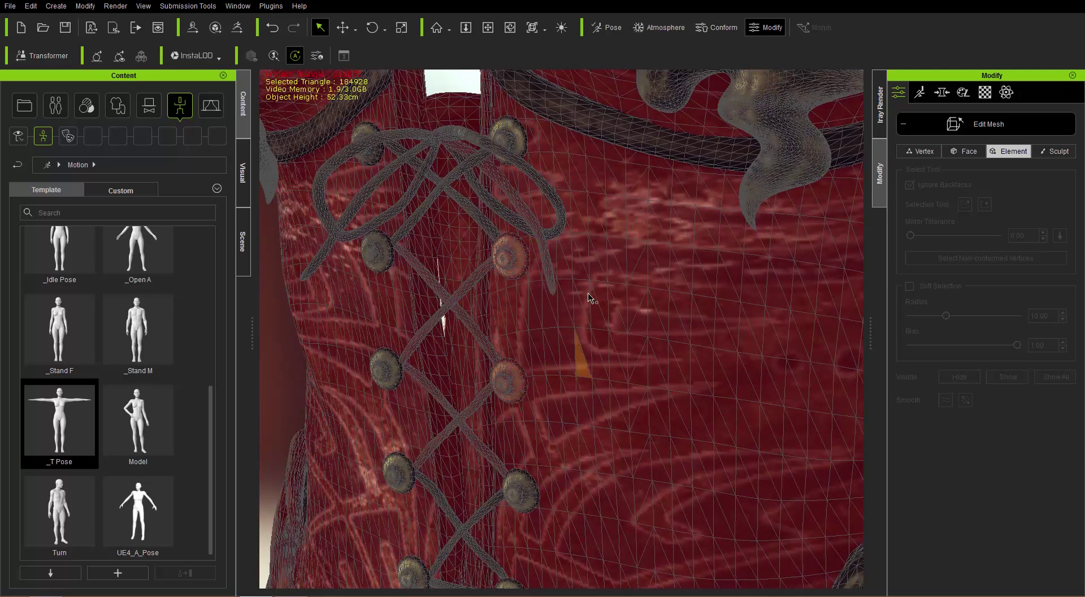
scroll(612, 257, "down", 3)
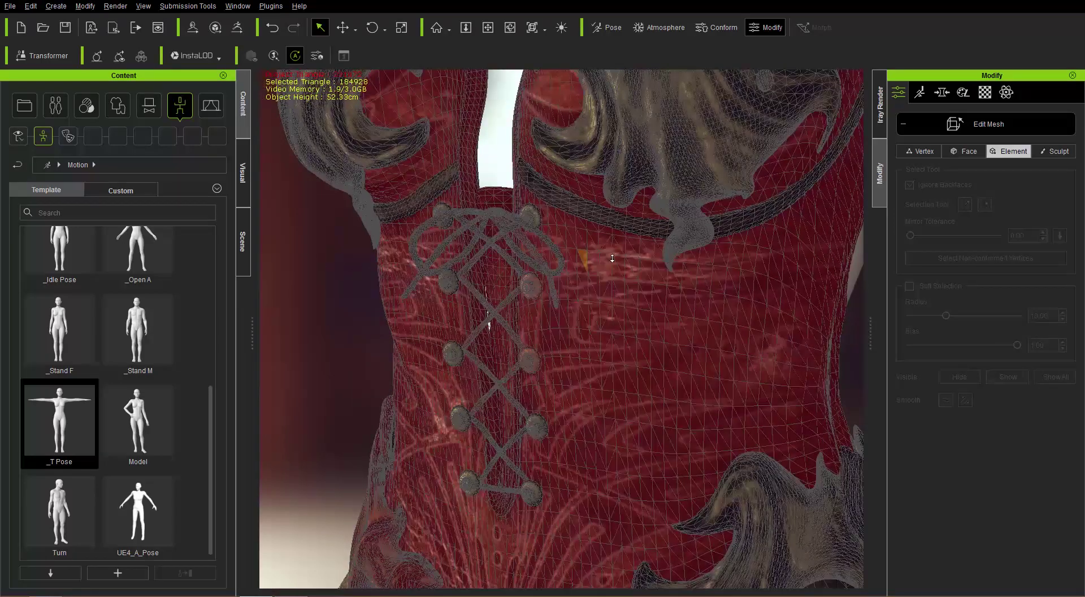
scroll(612, 256, "down", 5)
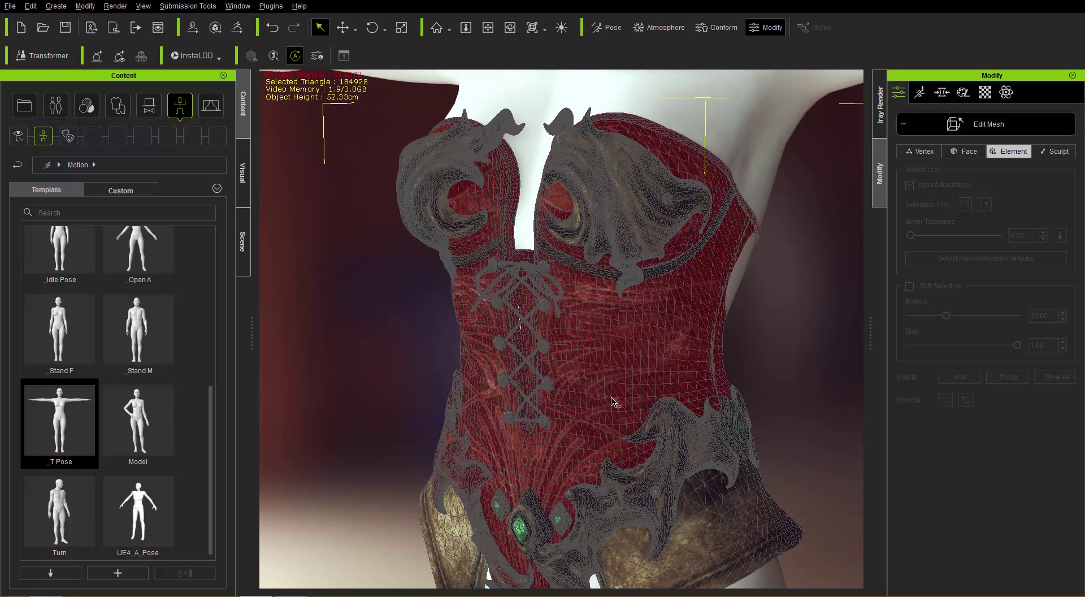
scroll(594, 359, "up", 3)
scroll(594, 359, "up", 4)
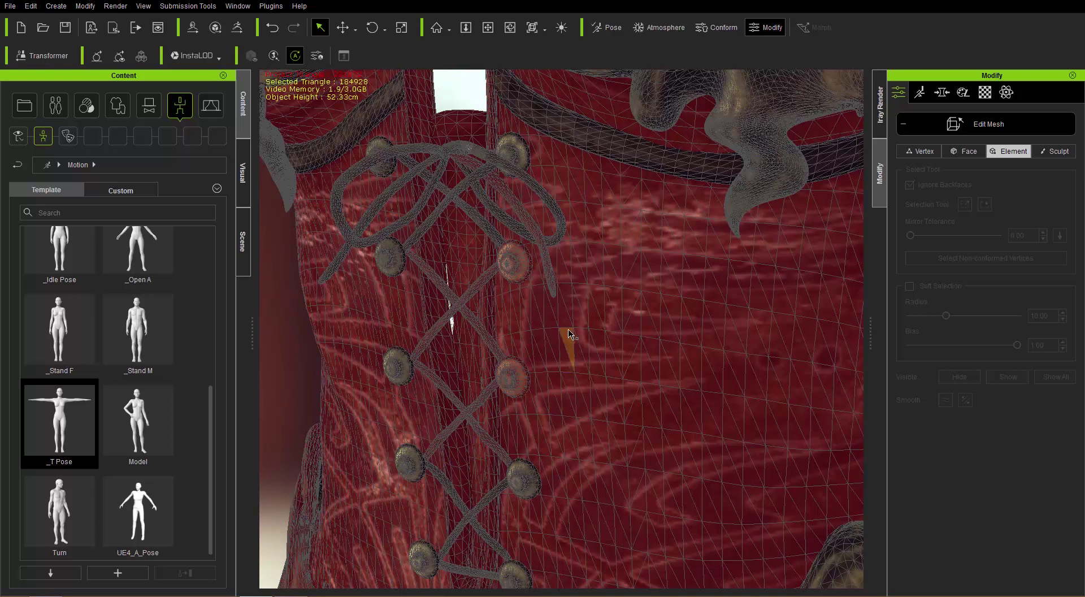
Step: Select single elements in turn, starting with the second and top lacing studs and ending with the corset's leather body
left_click(519, 274)
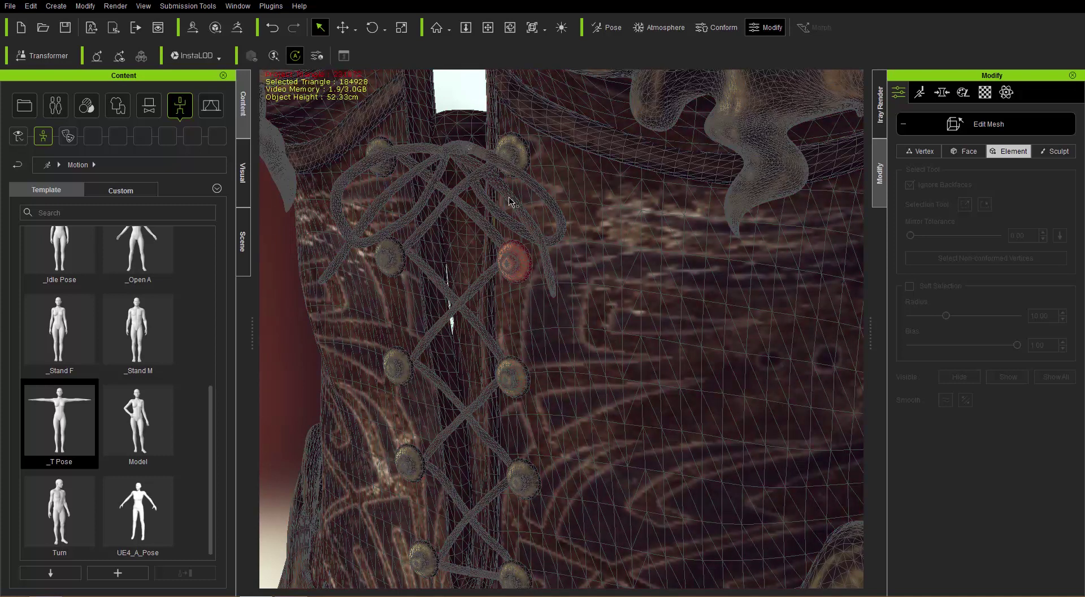
left_click(520, 156)
left_click(595, 211)
left_click(624, 158)
left_click(613, 251)
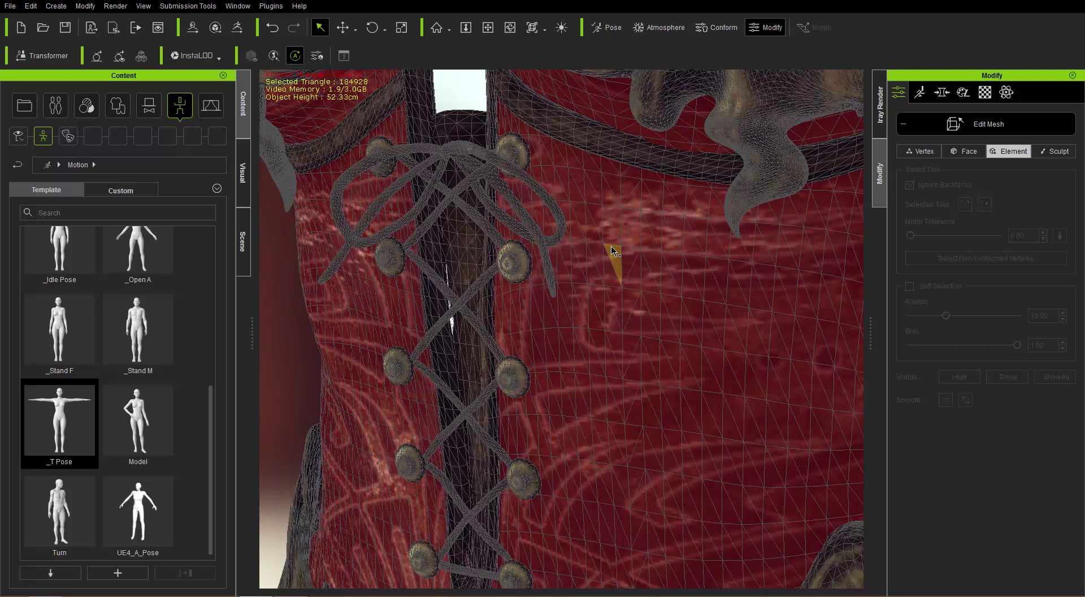
Step: Switch to Face mode and area-select the front faces from the bust cup down to the waist on one side
left_click(978, 151)
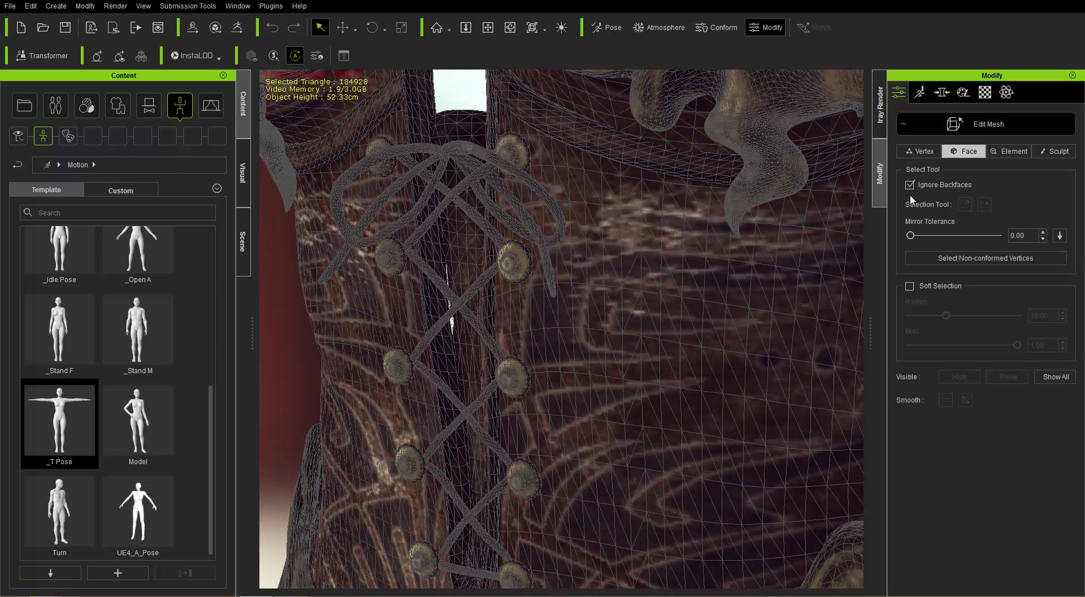
middle_click_drag(795, 189, 695, 184)
scroll(710, 198, "down", 5)
mouse_move(772, 276)
right_mouse_down()
mouse_move(795, 278)
mouse_move(786, 278)
right_mouse_up()
middle_click_drag(776, 278, 754, 279)
right_click_drag(751, 280, 770, 279)
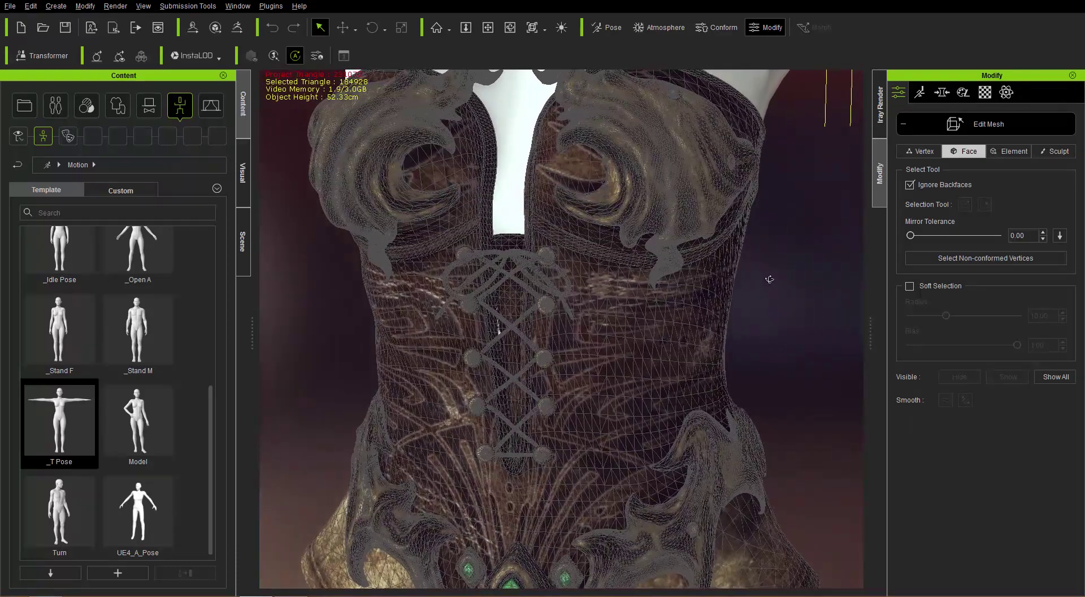
left_click_drag(591, 153, 764, 415)
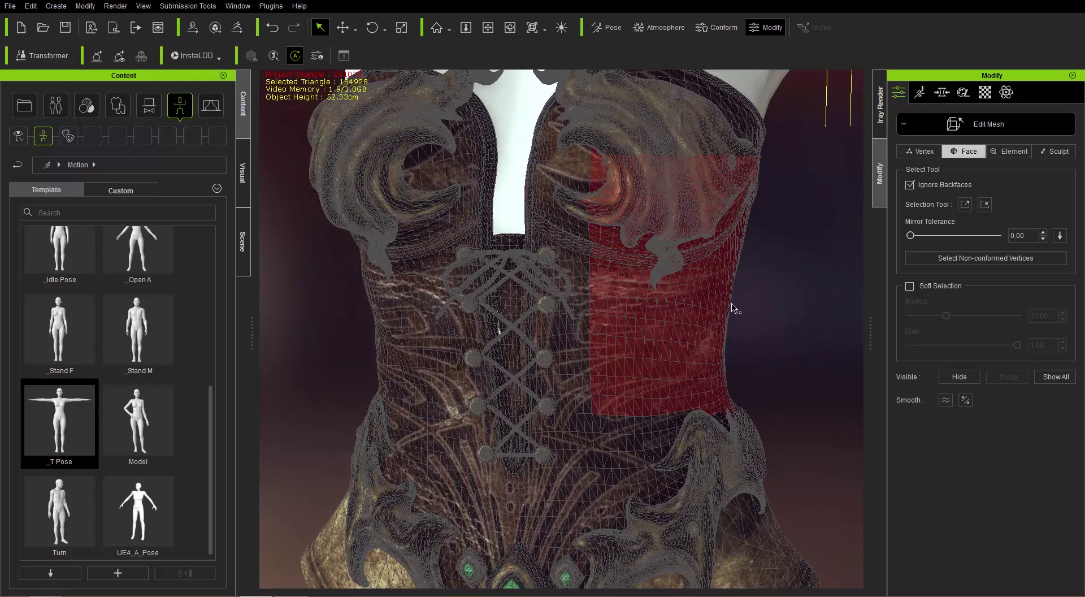
Step: Turn off Ignore Backfaces and area-select the faces over the outer part of one bust cup
right_click_drag(792, 319, 744, 337)
left_click_drag(602, 93, 788, 266)
mouse_move(808, 267)
right_mouse_down()
mouse_move(406, 288)
mouse_move(819, 295)
mouse_move(777, 259)
mouse_move(789, 284)
mouse_move(803, 266)
right_mouse_up()
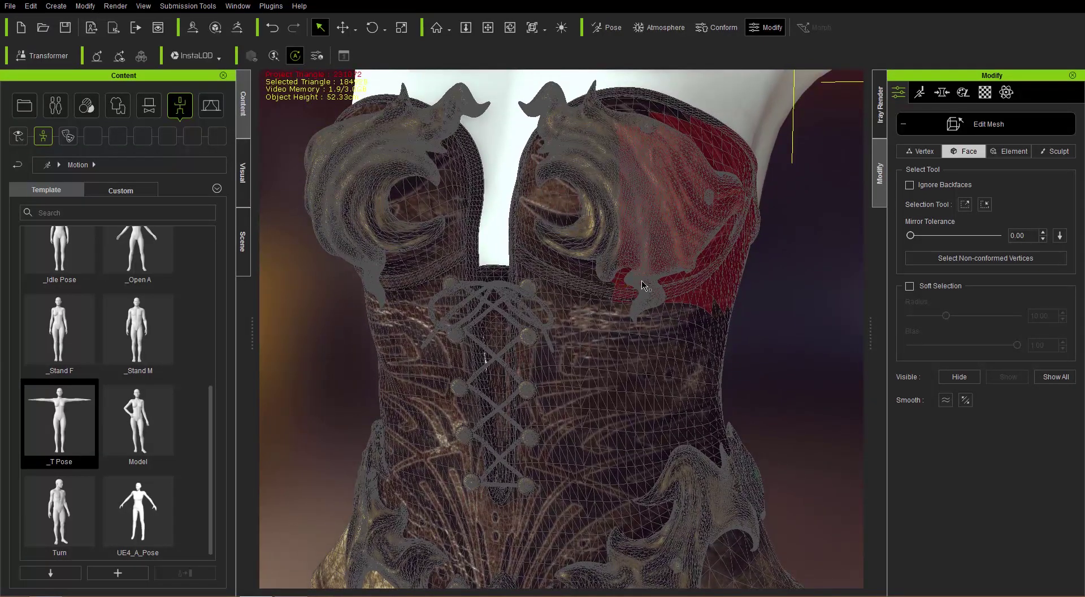
Step: Area-select a block of faces on the side of the waist panel with Ignore Backfaces off, and check it from the front
right_click_drag(789, 319, 865, 441)
right_click_drag(751, 415, 768, 413)
left_click_drag(655, 325, 755, 421)
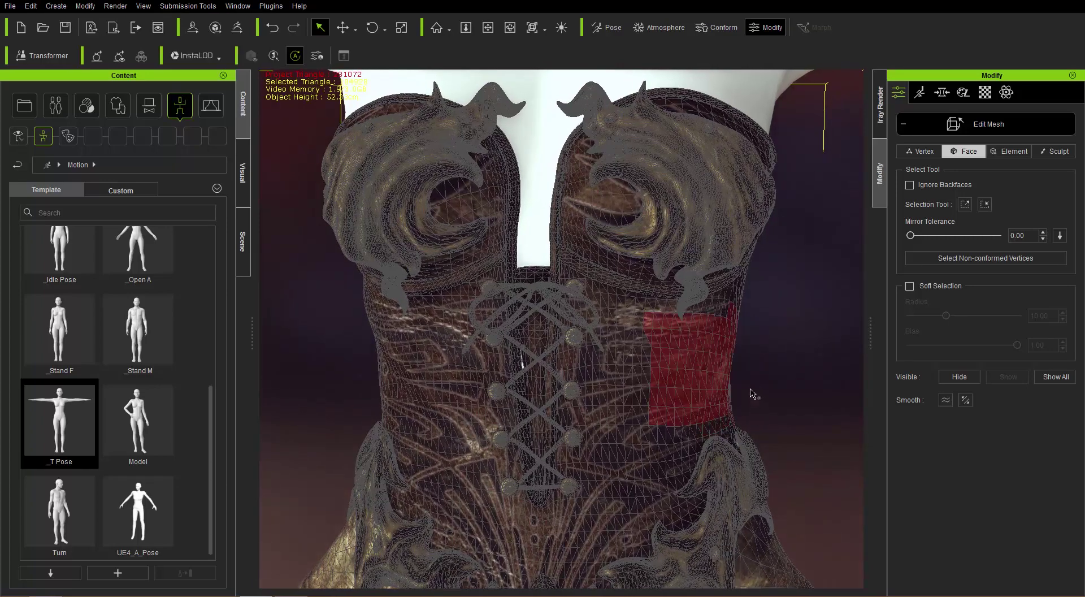
right_click_drag(744, 384, 562, 398)
key("f")
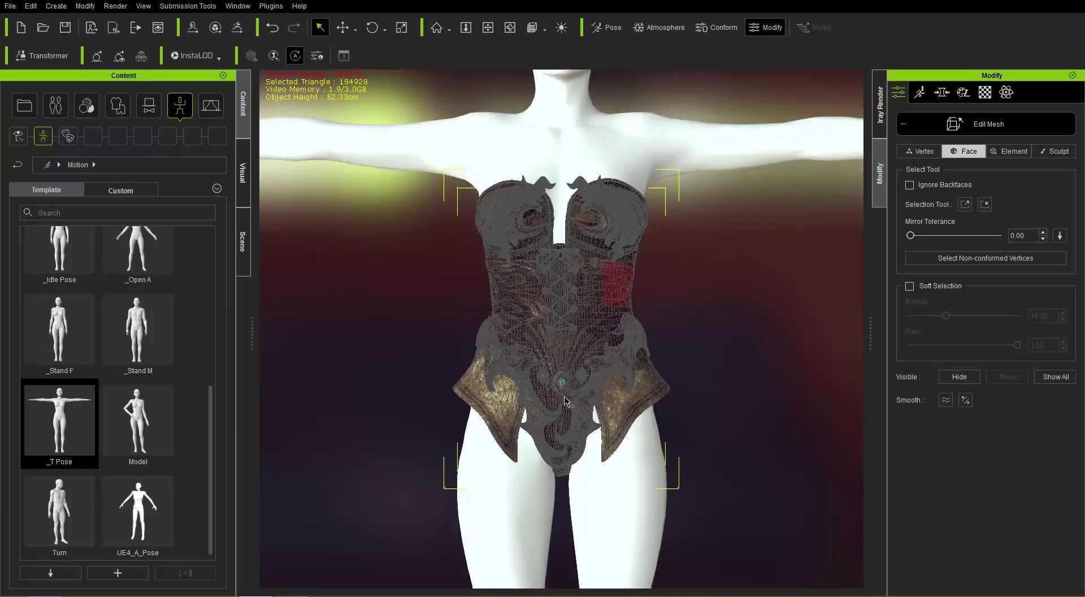
scroll(638, 374, "up", 5)
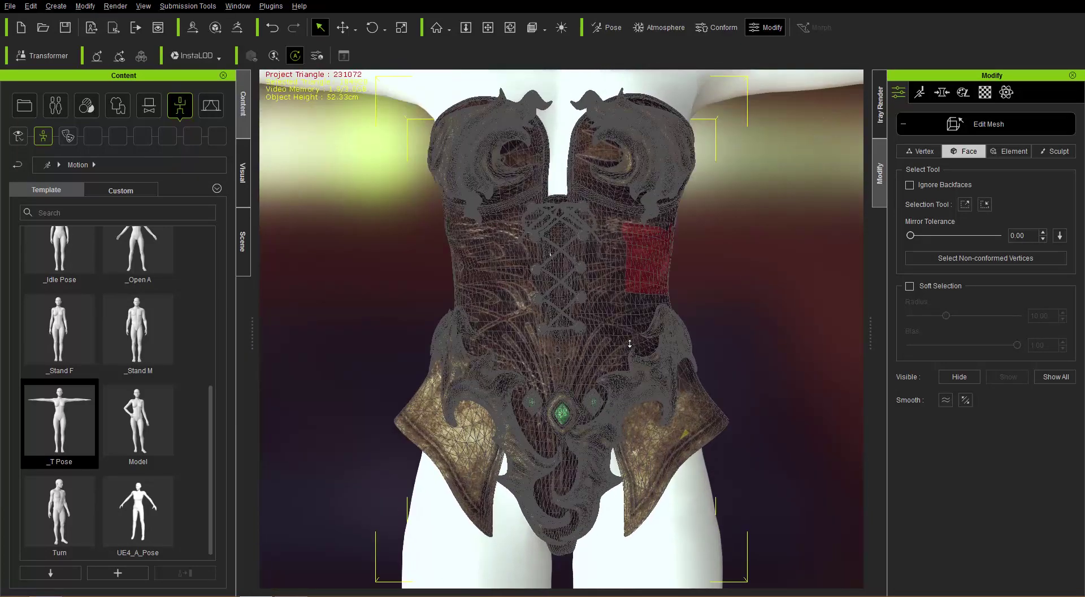
middle_click_drag(642, 287, 630, 363)
scroll(630, 362, "up", 5)
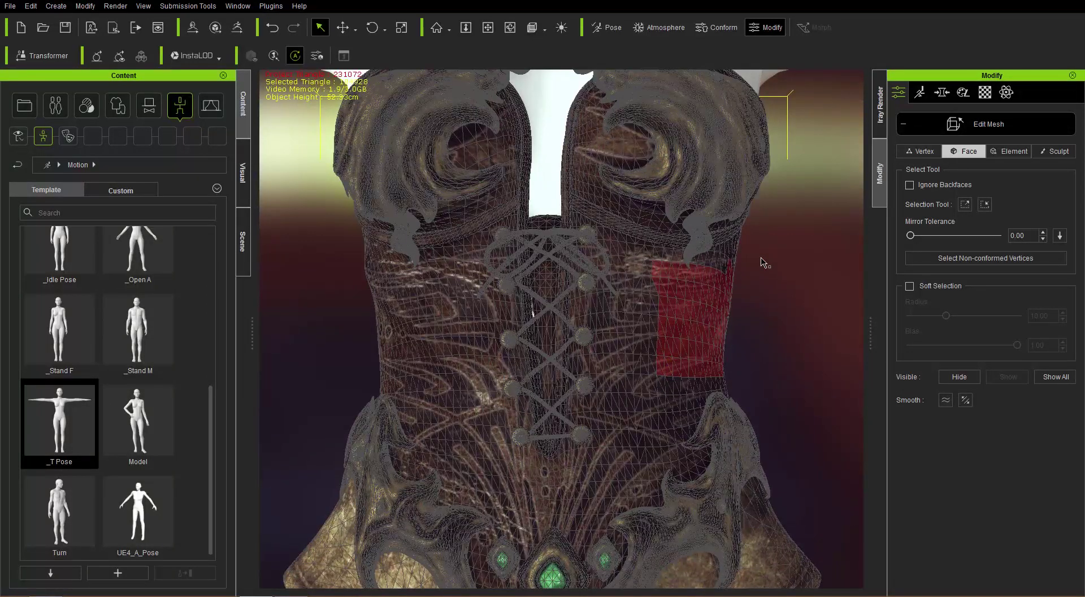
Step: Select a single face on the waist panel, grow the selection repeatedly, and shrink it back down
left_click(683, 312)
middle_click_drag(698, 406, 691, 406)
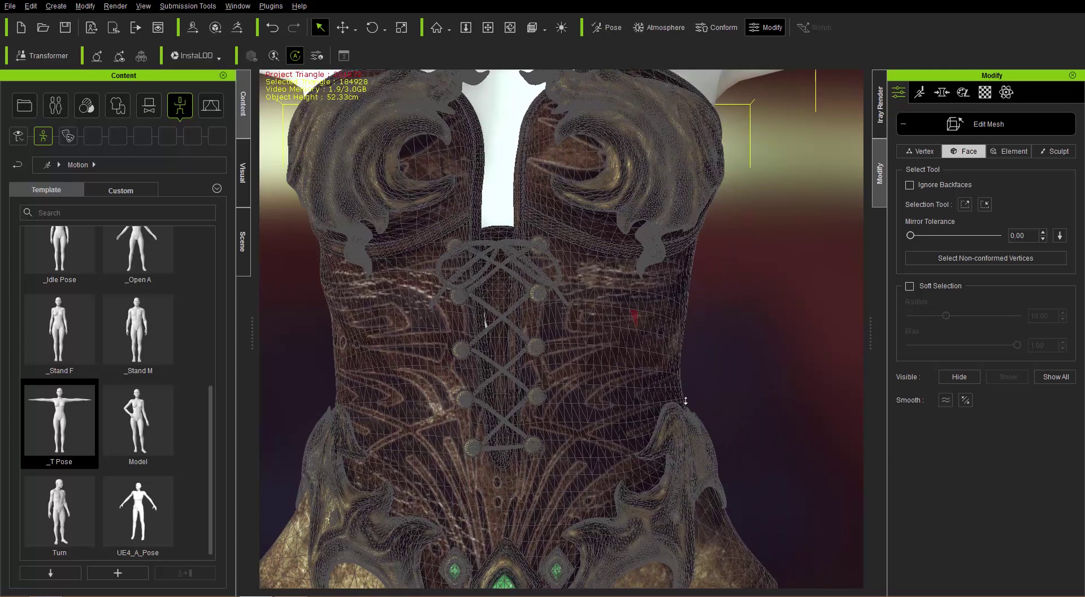
scroll(691, 394, "up", 3)
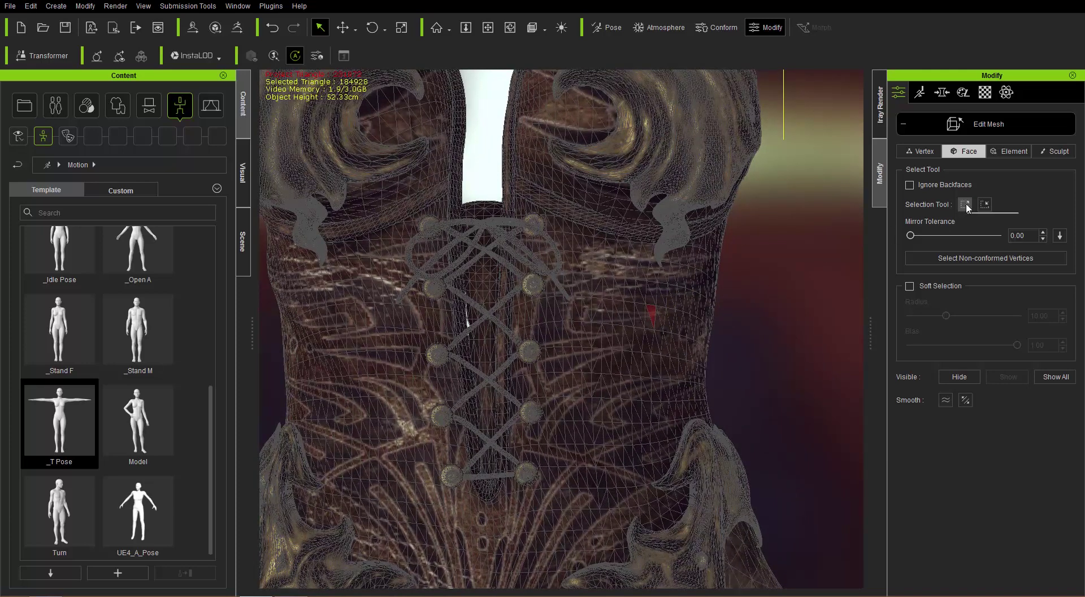
left_click(966, 204)
key("ctrl+z")
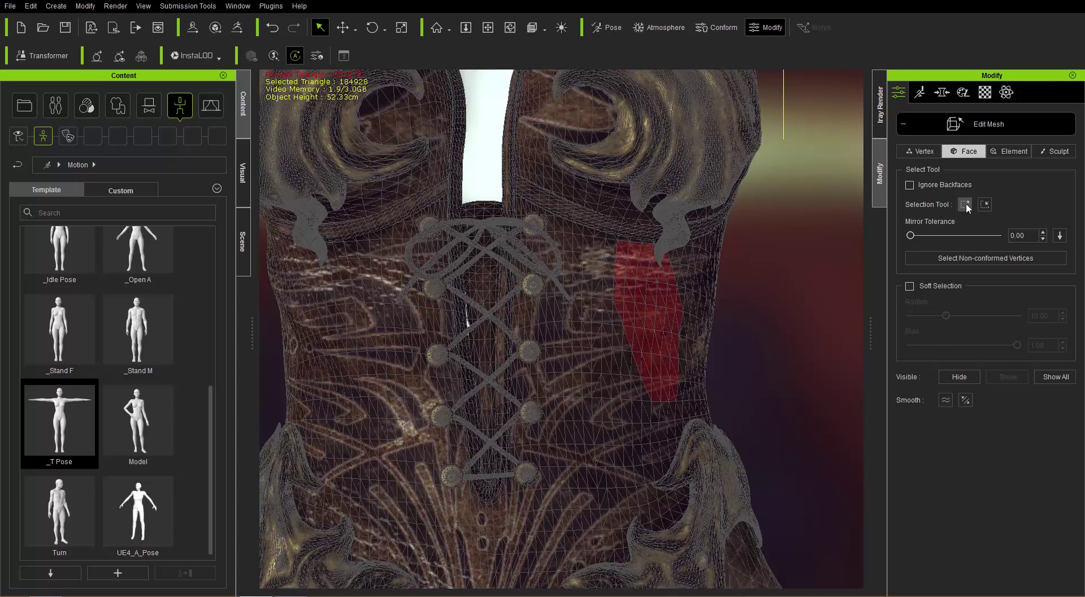
key("ctrl+z")
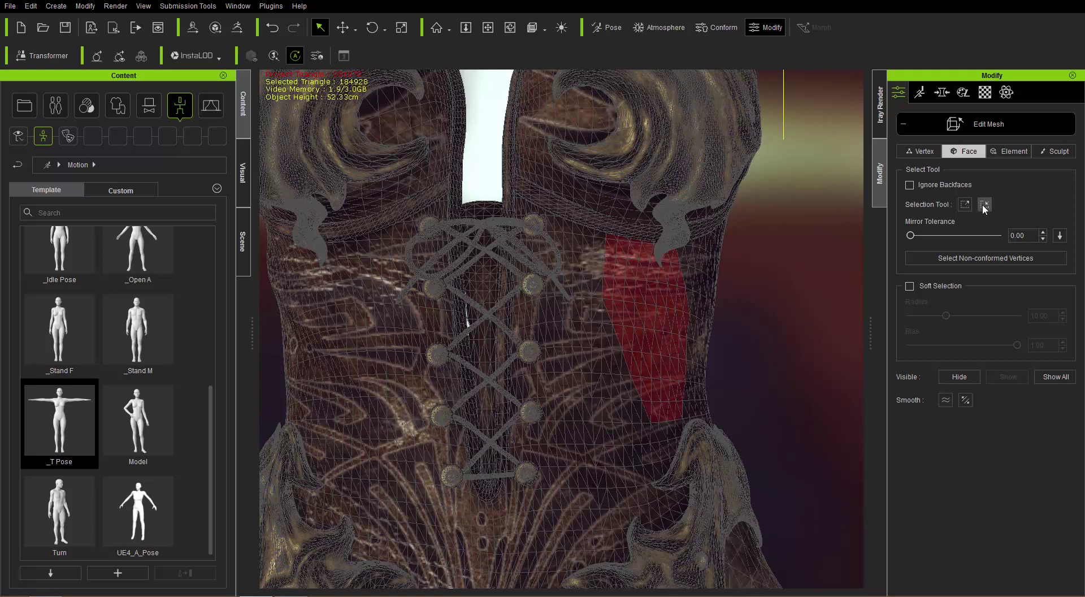
key("ctrl+z")
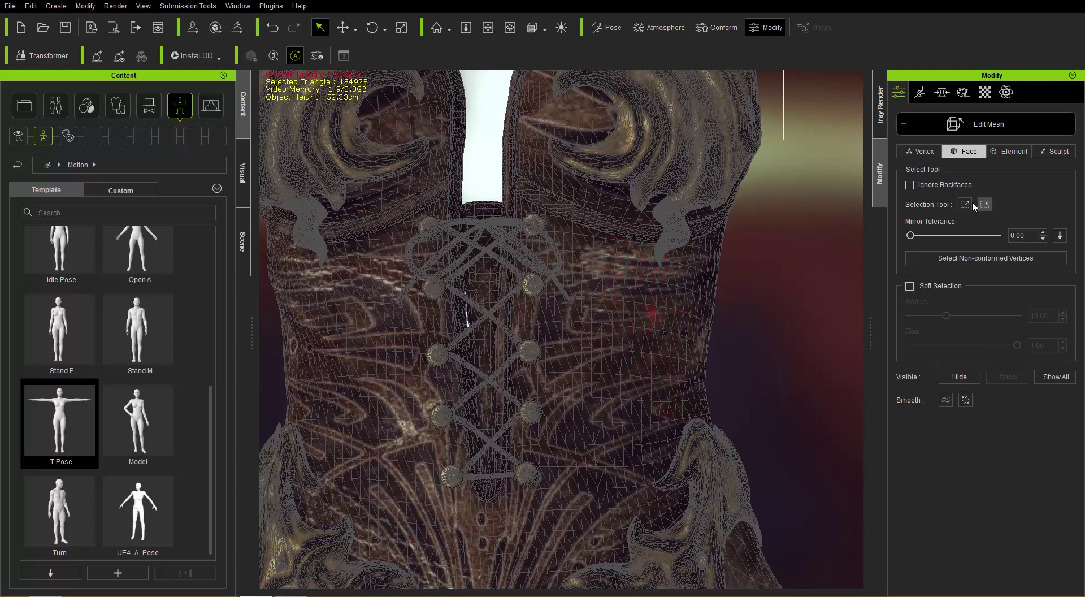
key("ctrl+z")
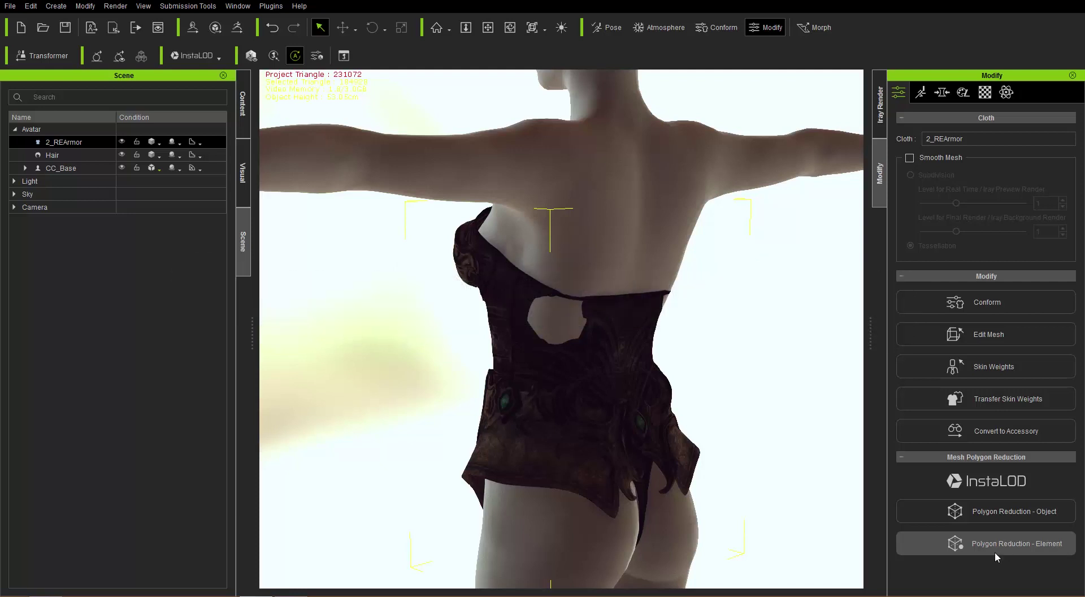
Step: Examine the hole in the back of the armor up close and open 2_REArmor in Edit Mesh
right_click_drag(561, 402, 493, 406)
right_click_drag(611, 406, 758, 398)
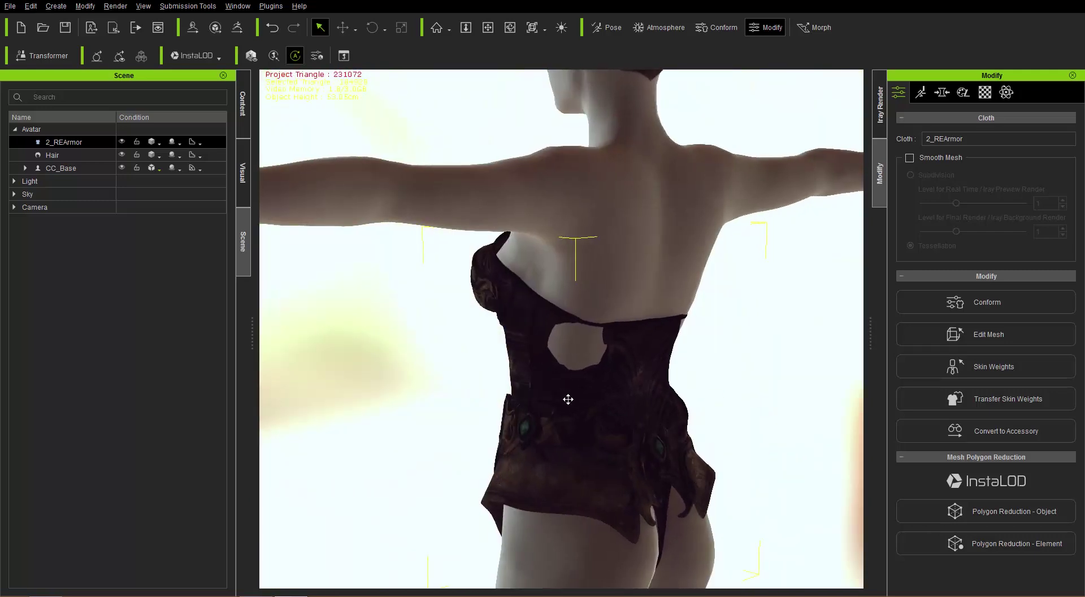
middle_click_drag(567, 396, 567, 403)
scroll(567, 403, "up", 4)
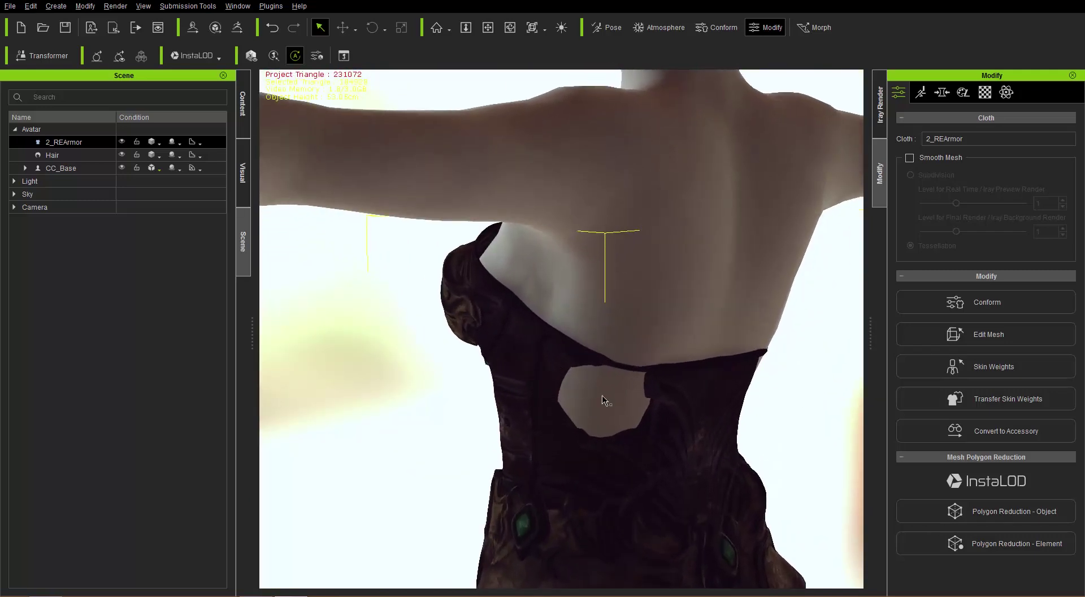
middle_click_drag(649, 411, 655, 378)
right_click_drag(671, 402, 627, 387)
right_click_drag(629, 387, 664, 413)
middle_click_drag(664, 413, 661, 398)
scroll(661, 391, "up", 1)
right_click_drag(661, 391, 657, 375)
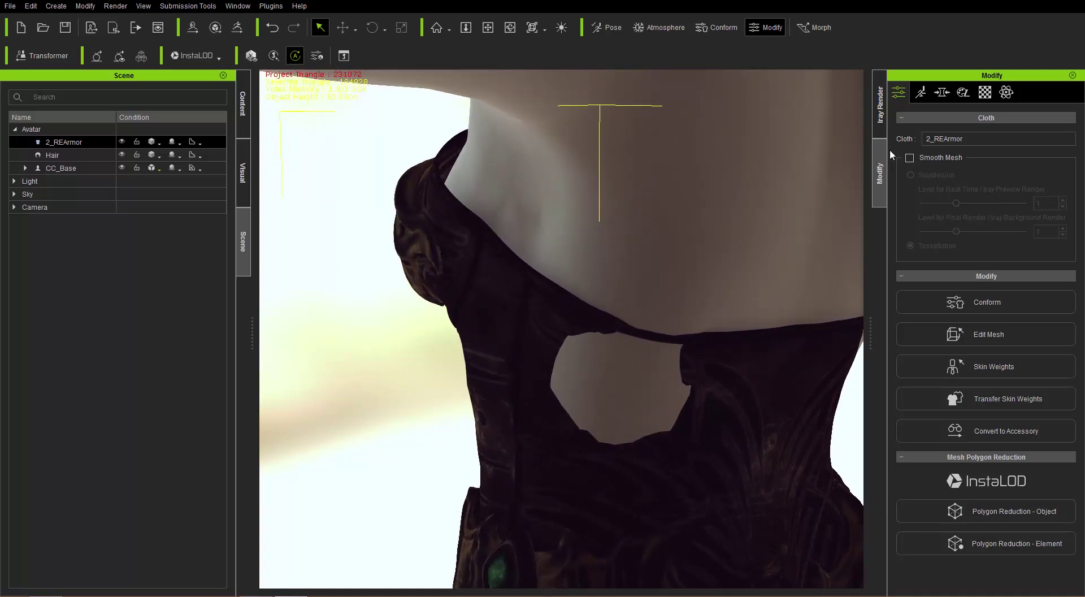
left_click(1016, 322)
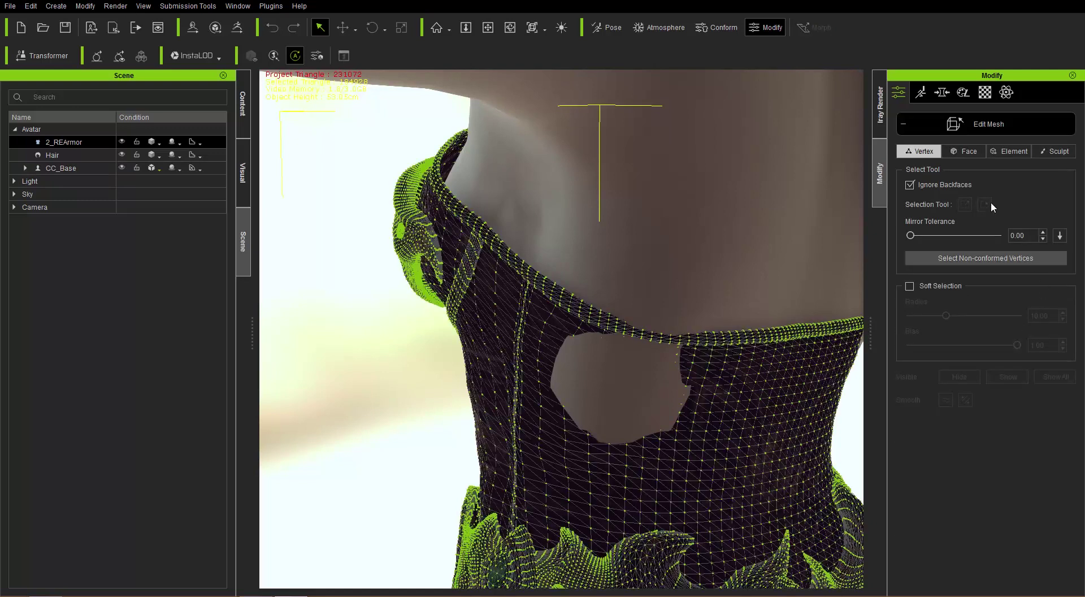
Step: Switch Edit Mesh to Sculpt mode and set the brush to intensity 1.00, radius 47 and falloff 65.00
left_click(963, 150)
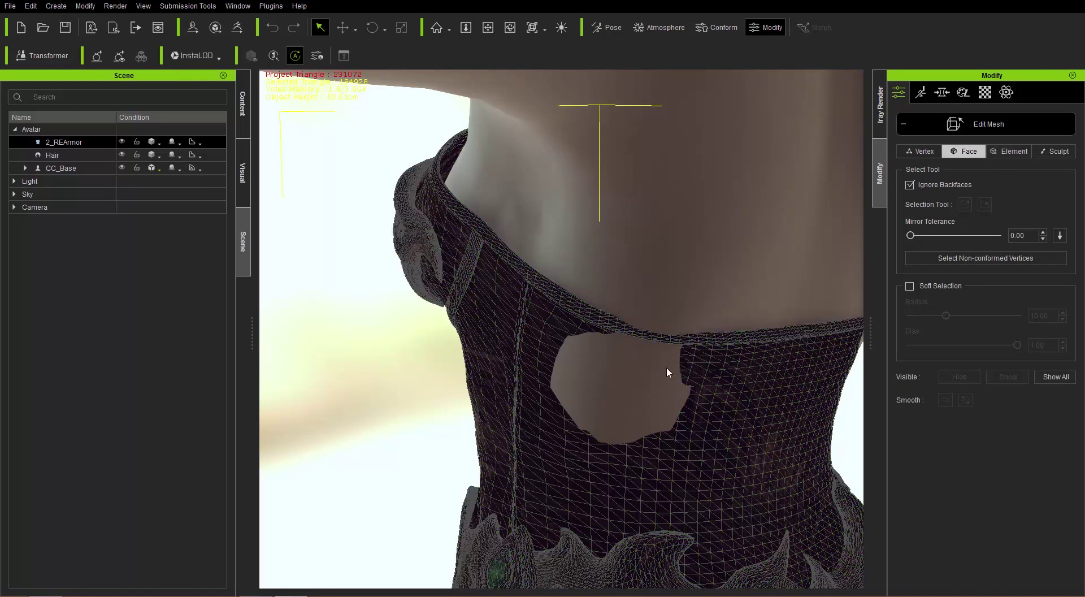
left_click(1056, 150)
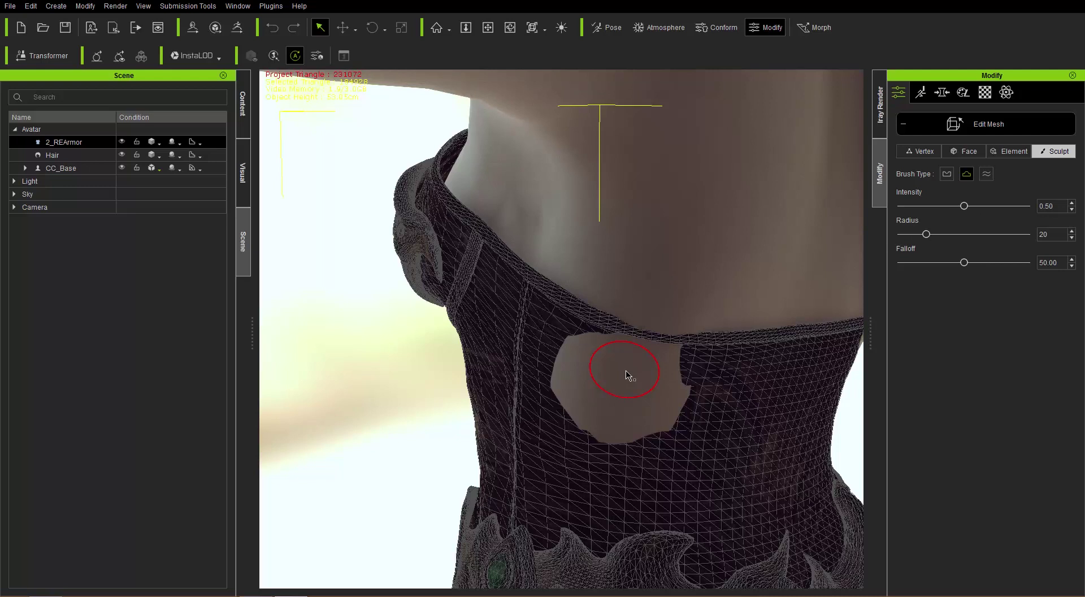
key("b")
mouse_move(629, 373)
left_mouse_down()
mouse_move(633, 354)
mouse_move(635, 414)
mouse_move(637, 365)
mouse_move(637, 413)
mouse_move(638, 398)
left_mouse_up()
mouse_move(623, 396)
right_mouse_down()
mouse_move(630, 364)
mouse_move(633, 395)
right_mouse_up()
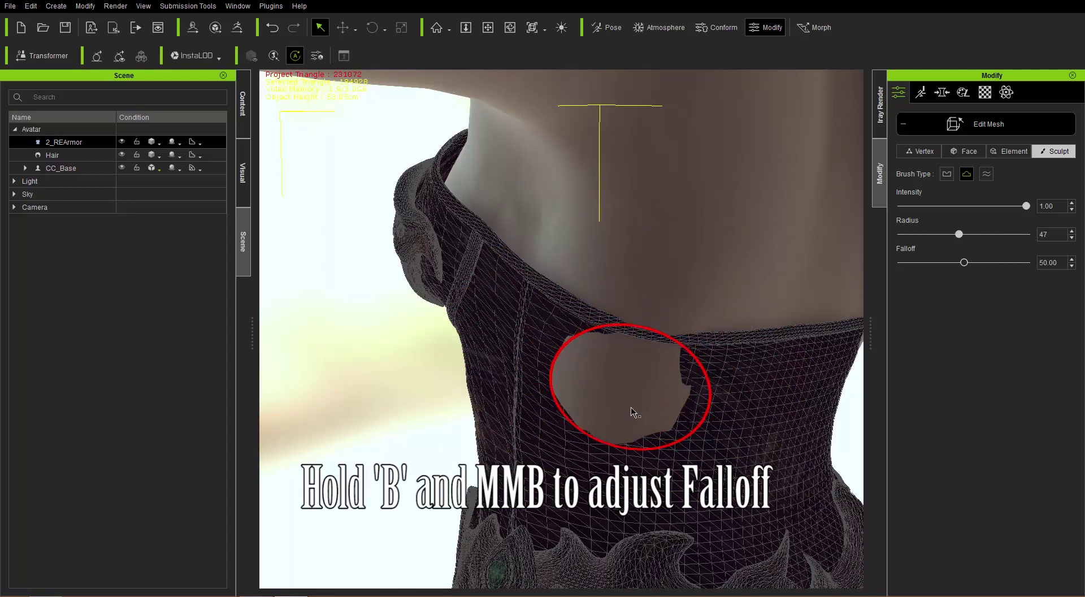
mouse_move(631, 429)
middle_mouse_down()
mouse_move(635, 364)
mouse_move(633, 377)
middle_mouse_up()
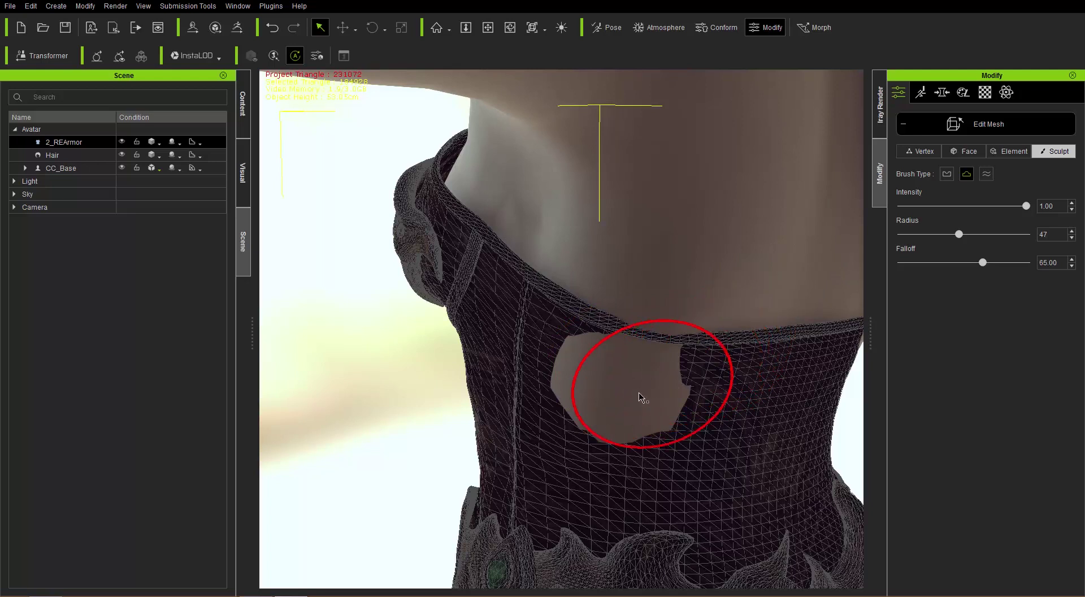
Step: Pull the mesh around the back hole outward, and try the Push brush on the same area to push it back in
left_click(966, 174)
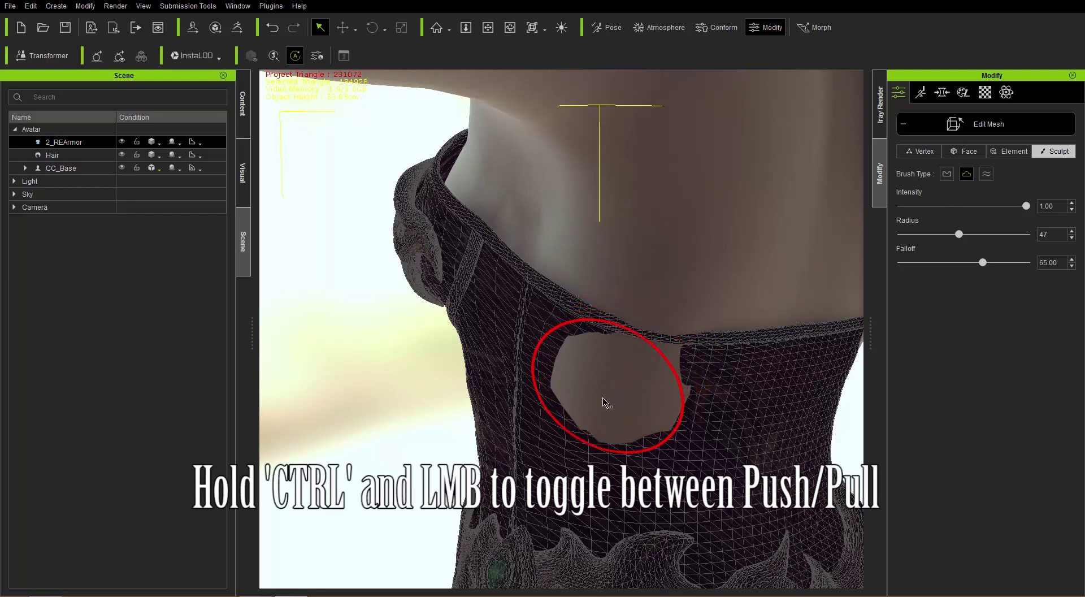
mouse_move(588, 413)
left_mouse_down()
mouse_move(636, 378)
mouse_move(625, 401)
left_mouse_up()
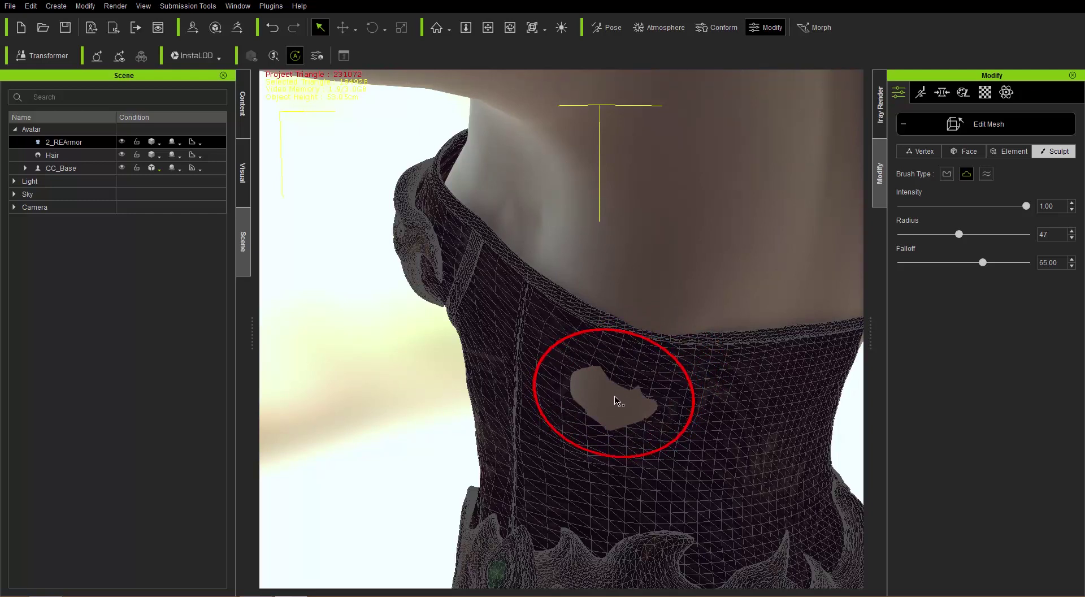
key("alt")
key("alt")
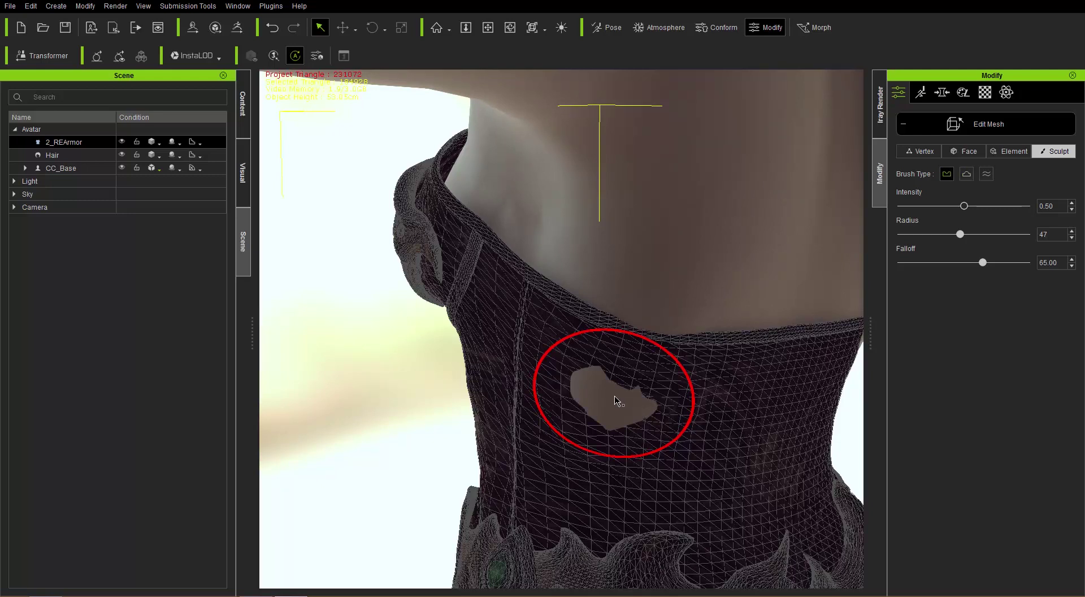
left_click(614, 397)
left_click(616, 396)
key("alt")
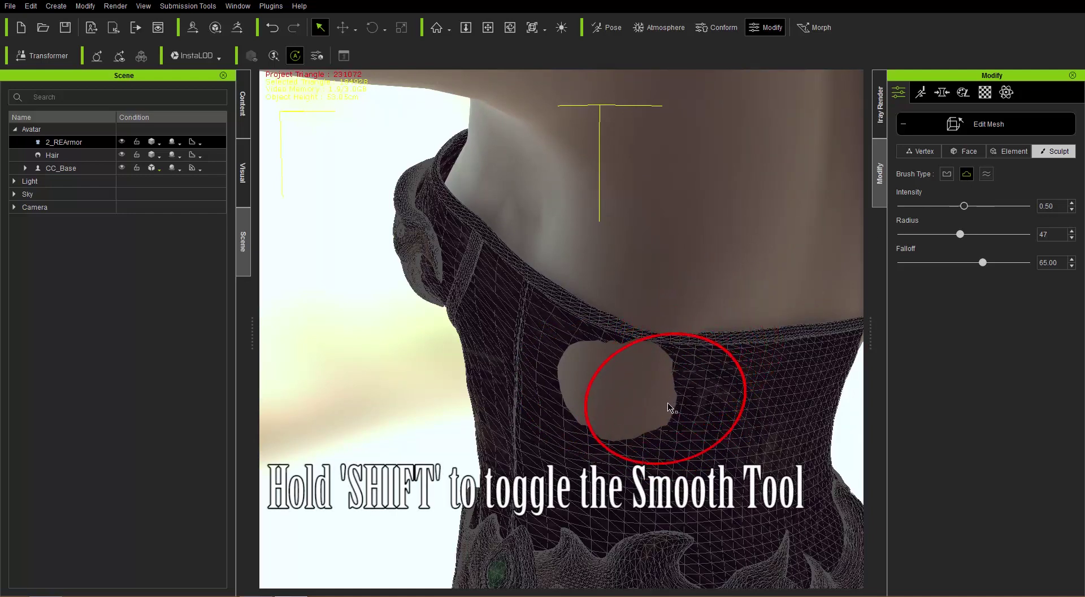
Step: Toggle the Smooth brush on and off, and pull the mesh outward over the back hole at intensity 0.50
key("shift")
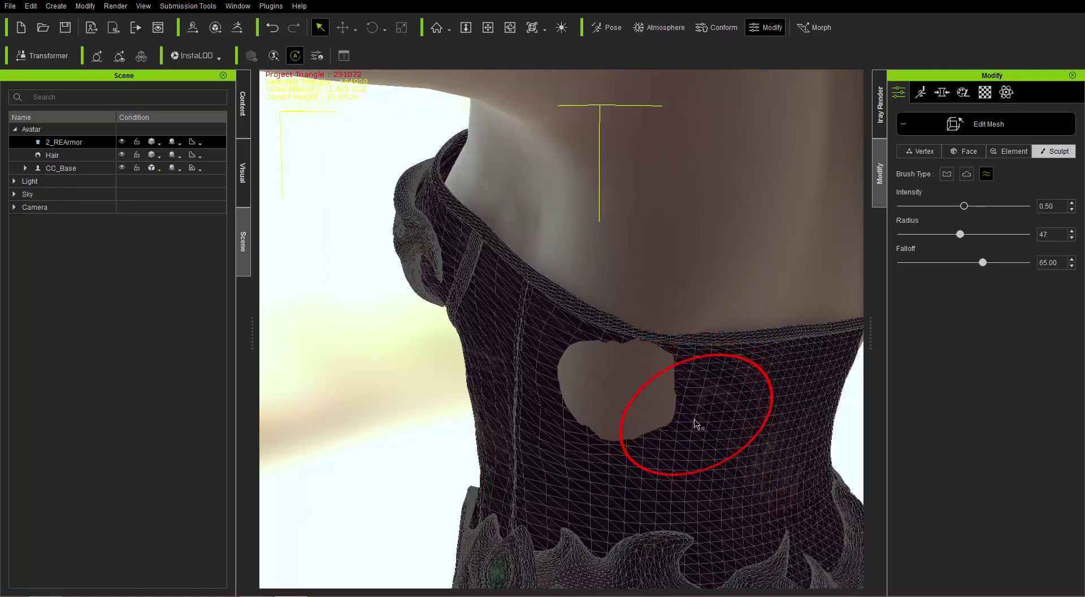
key("shift")
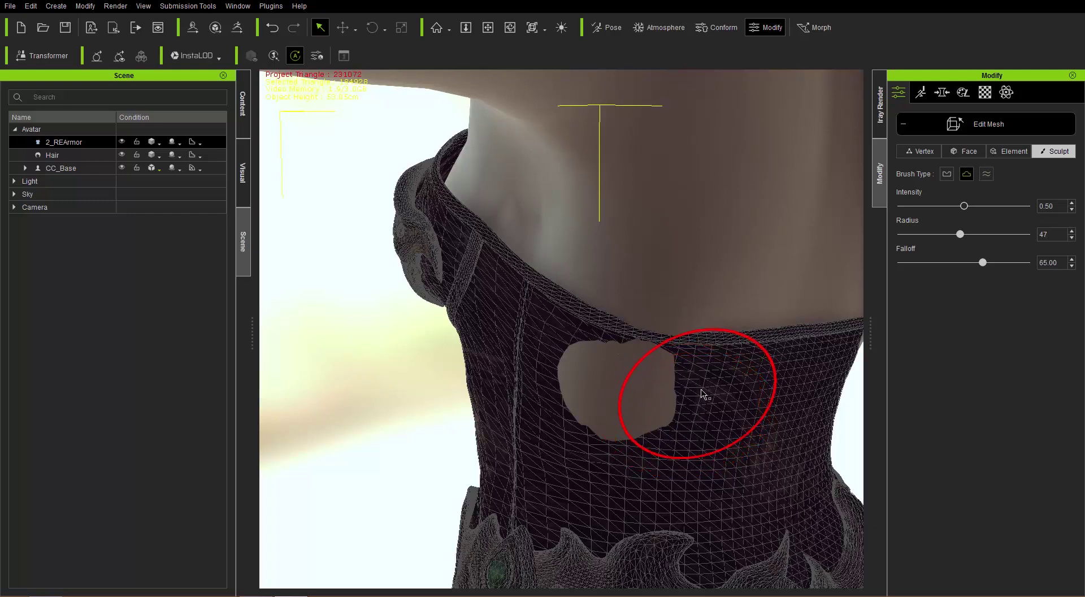
left_click_drag(629, 397, 626, 397)
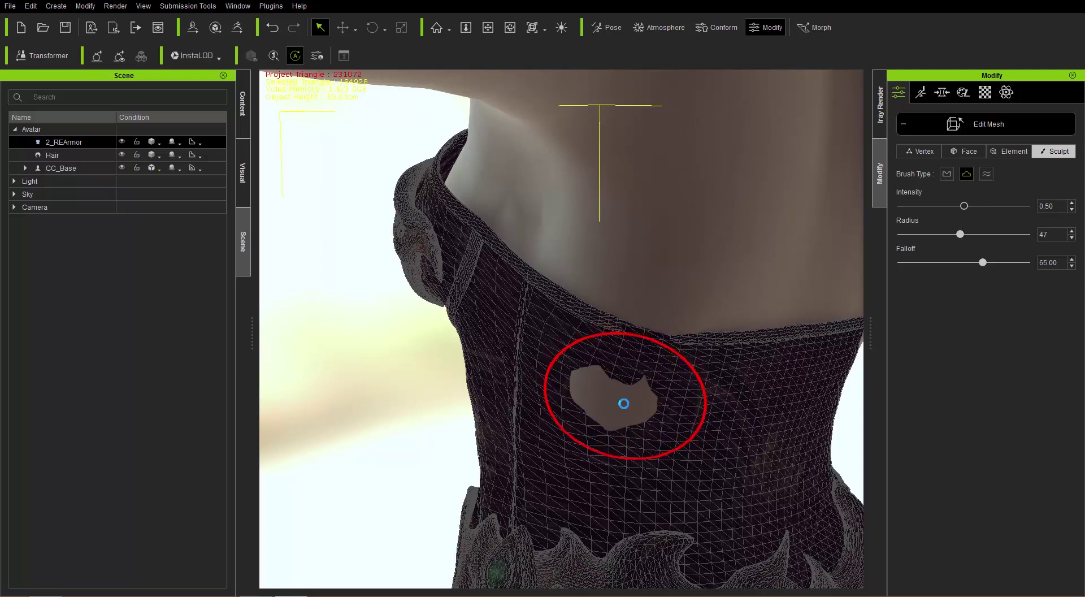
scroll(699, 460, "down", 3)
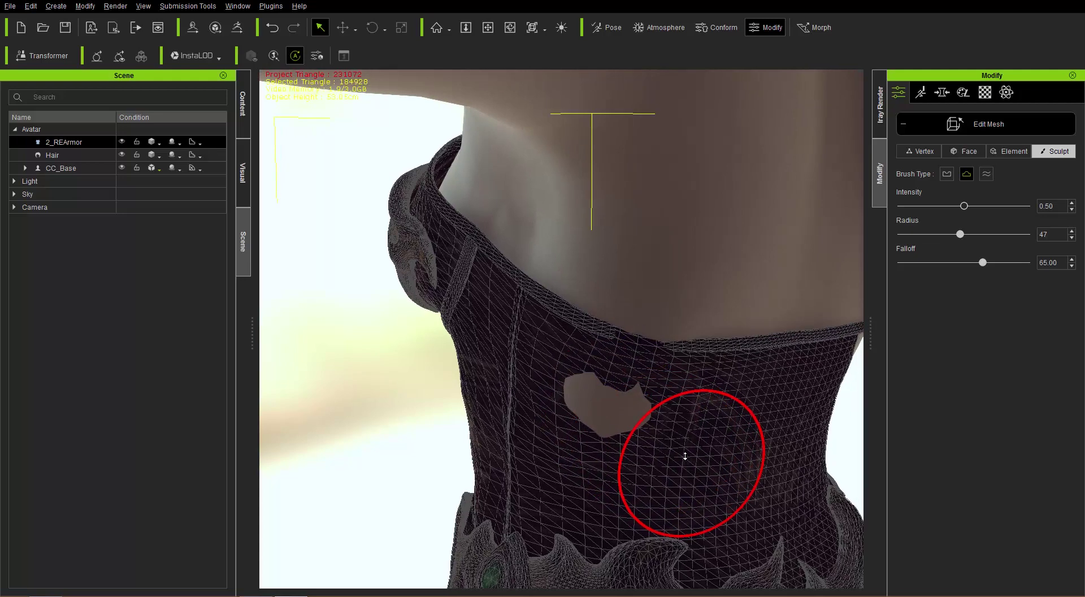
scroll(687, 450, "up", 5)
middle_click_drag(703, 448, 633, 434)
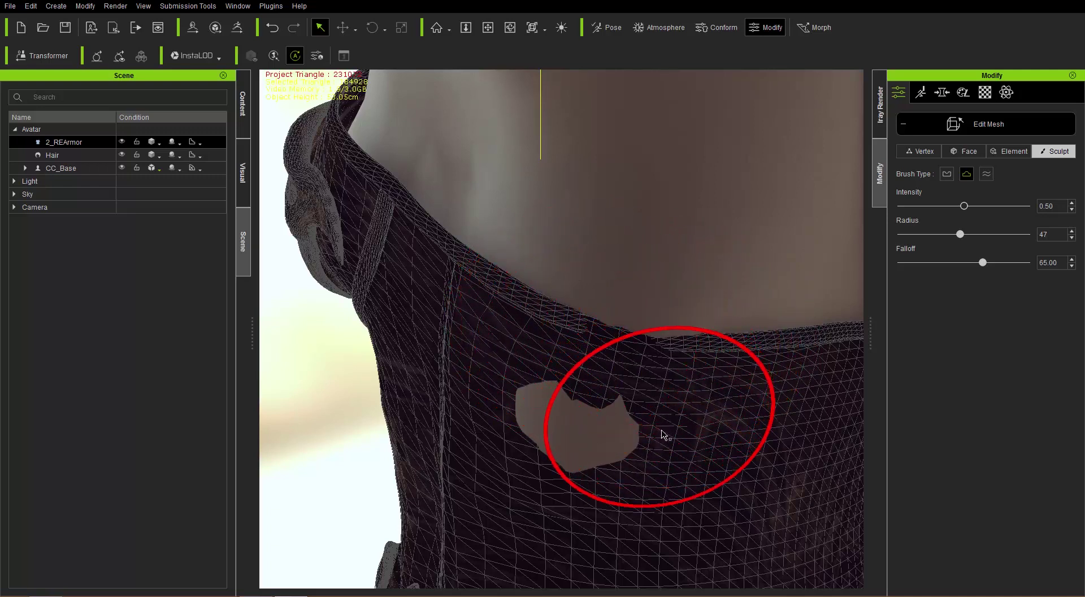
Step: Try the Push brush beside the back hole and undo the recent sculpt strokes
key("ctrl")
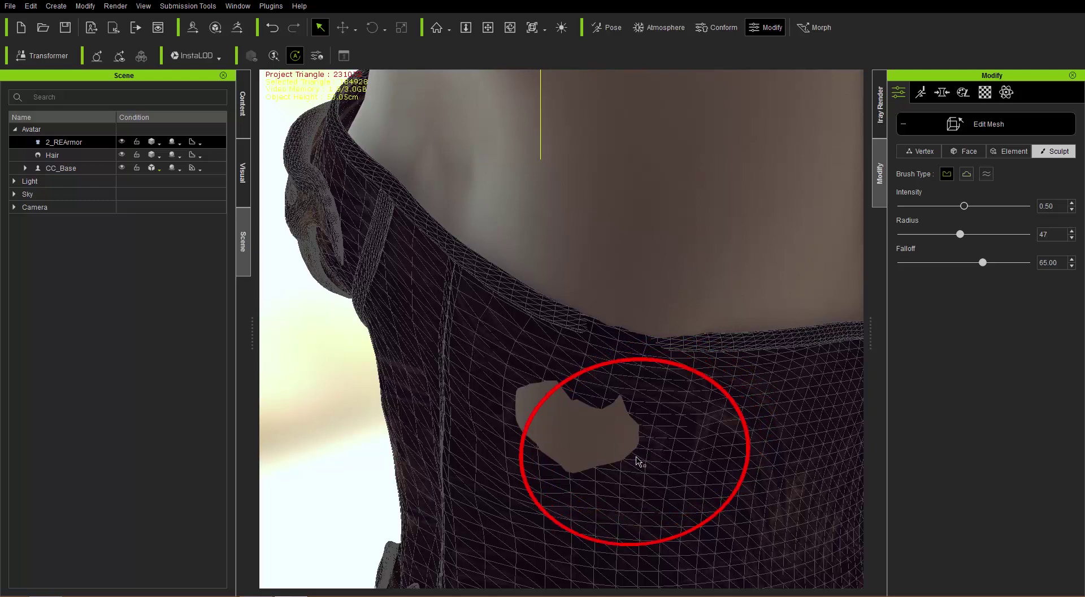
key("ctrl+z")
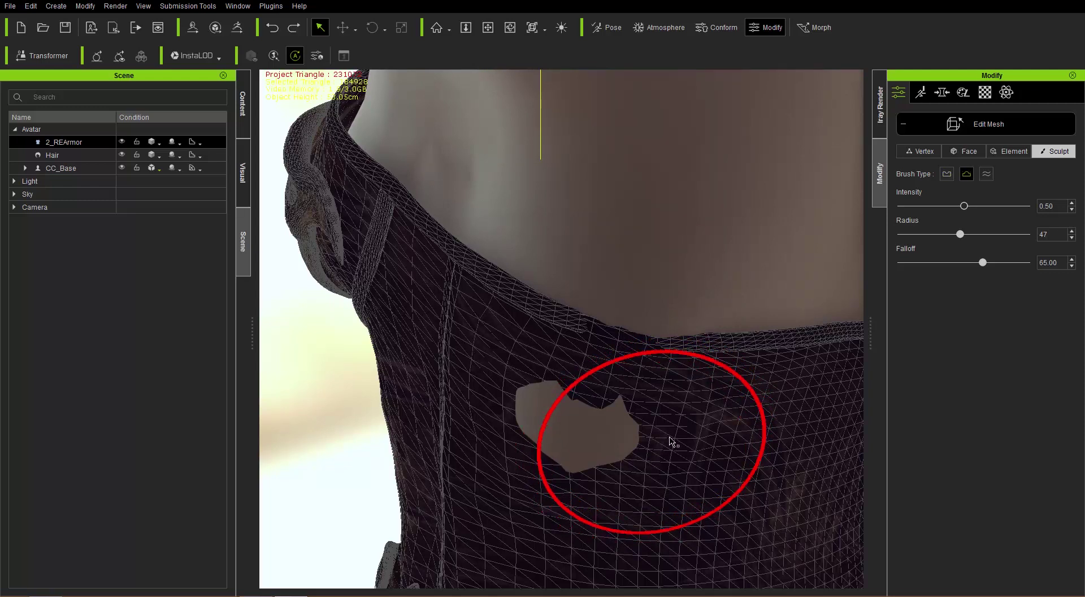
key("1")
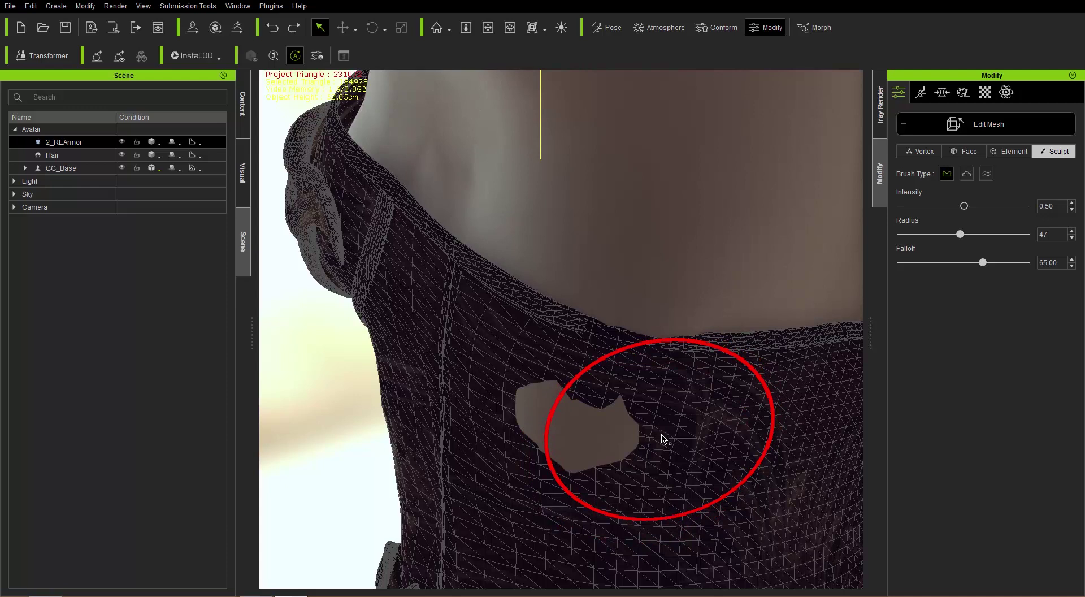
left_click_drag(665, 440, 665, 440)
key("ctrl+z")
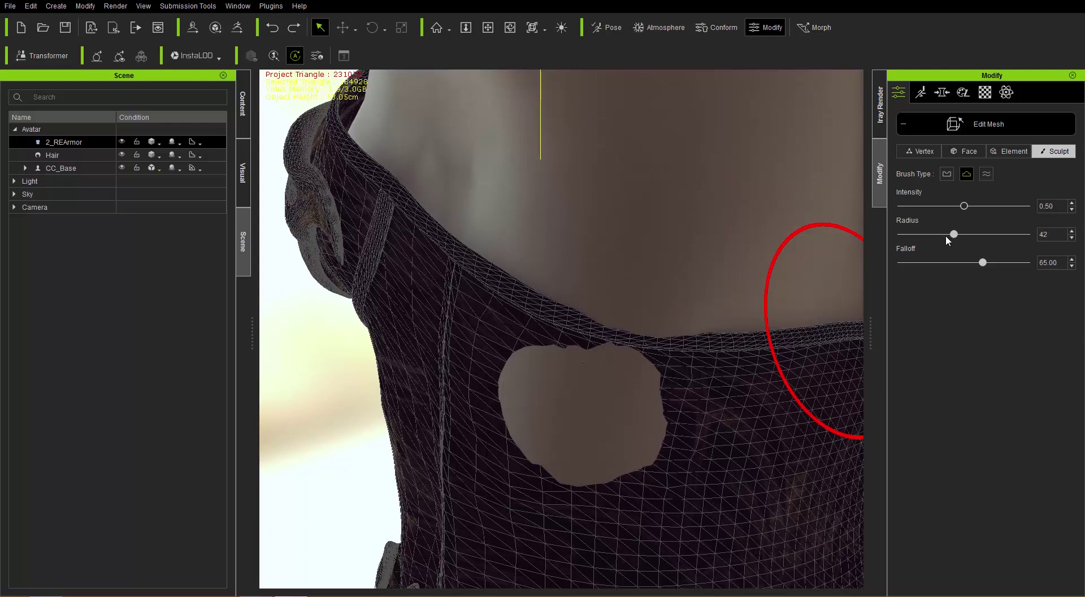
Step: Pull the armor outward over the back hole with brush radius 19 and intensity 1.00 until the skin is covered
left_click_drag(931, 238, 923, 239)
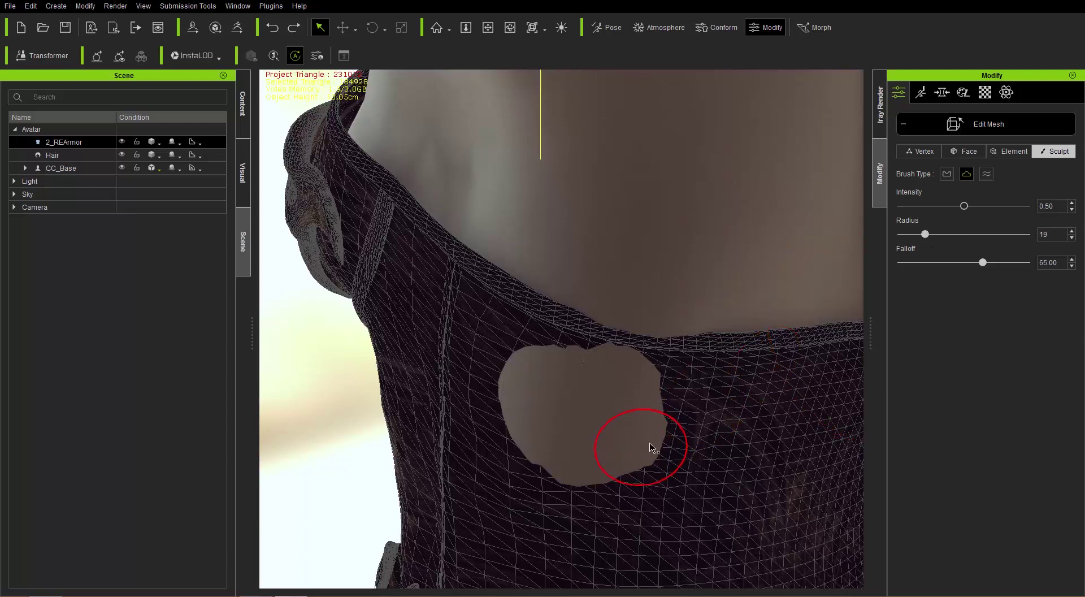
mouse_move(660, 440)
left_mouse_down()
mouse_move(574, 440)
mouse_move(521, 406)
mouse_move(583, 450)
mouse_move(567, 450)
mouse_move(534, 383)
mouse_move(562, 375)
mouse_move(610, 414)
mouse_move(630, 397)
mouse_move(610, 394)
mouse_move(608, 416)
mouse_move(625, 347)
left_mouse_up()
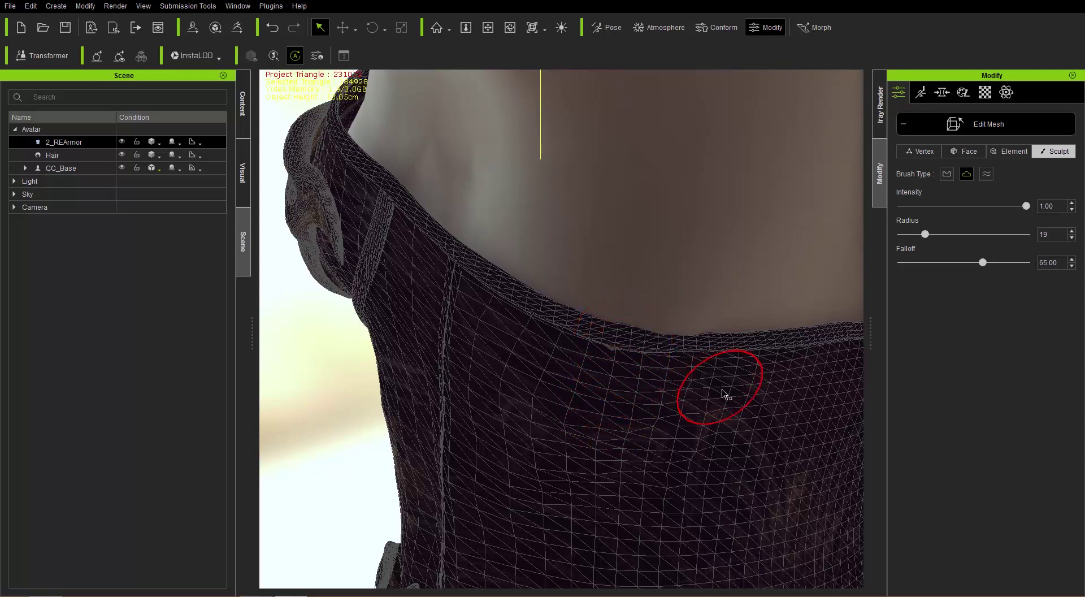
key("ctrl")
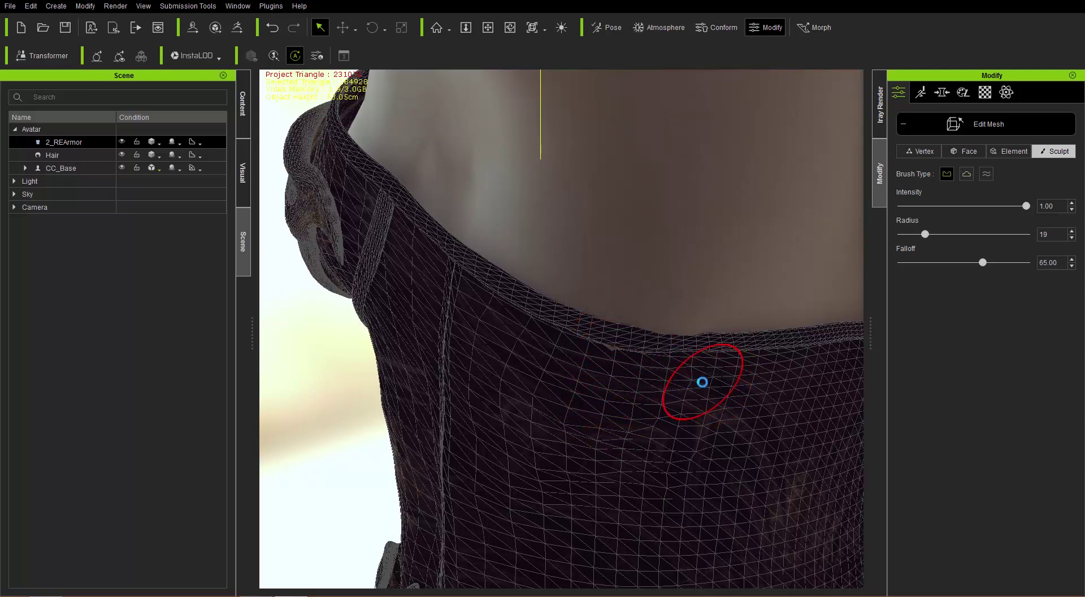
key("ctrl+z")
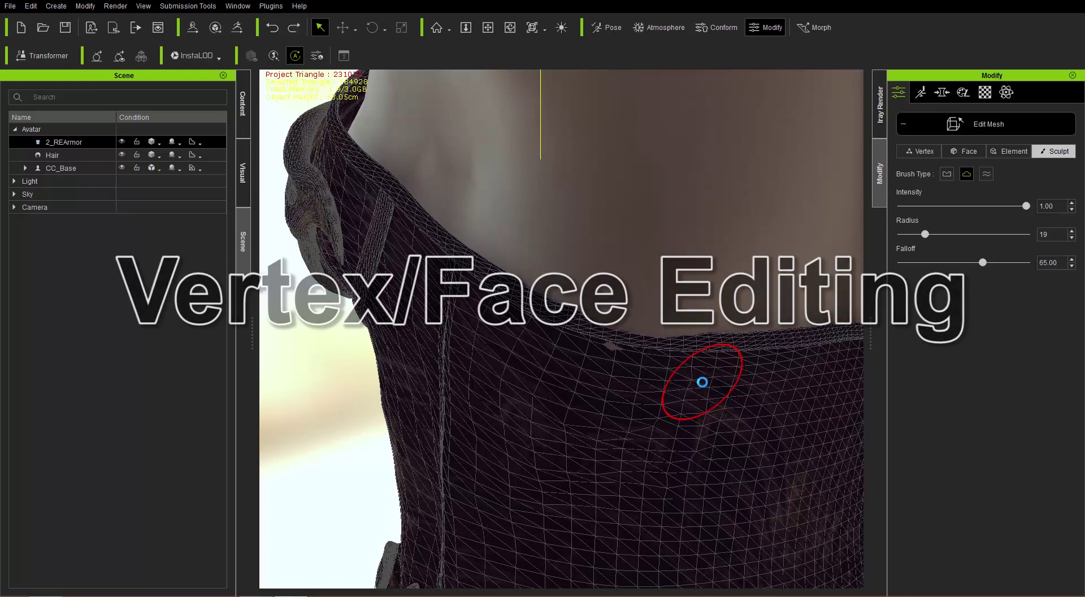
Step: In Vertex mode, area-select the rim vertices above the repaired area and enable Soft Selection with radius 2.57 and bias 0.00
left_click(928, 150)
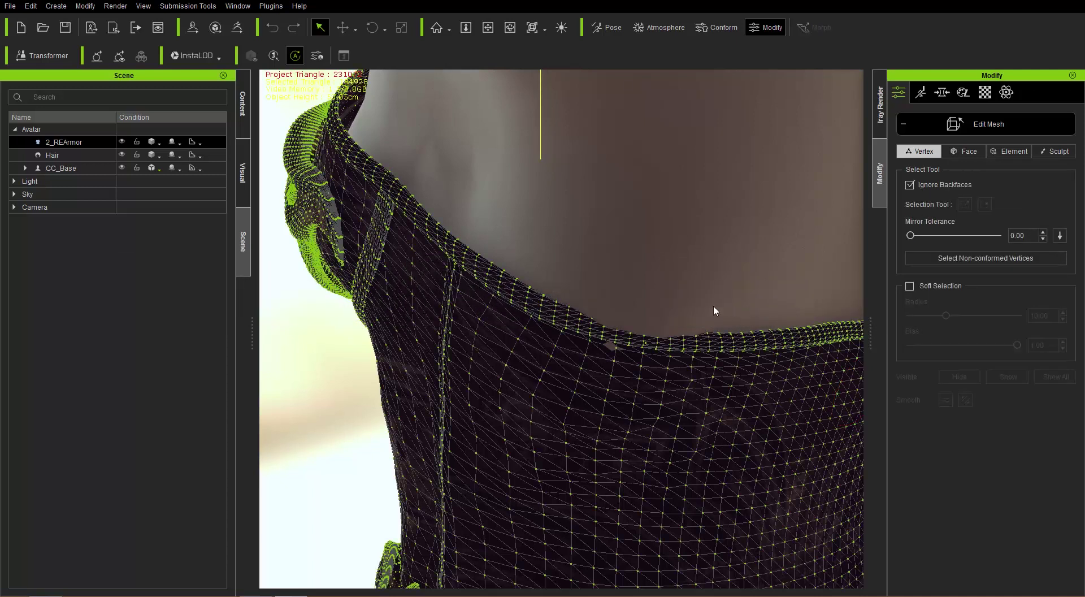
left_click_drag(615, 316, 681, 343)
left_click_drag(682, 347, 678, 351)
left_click(910, 286)
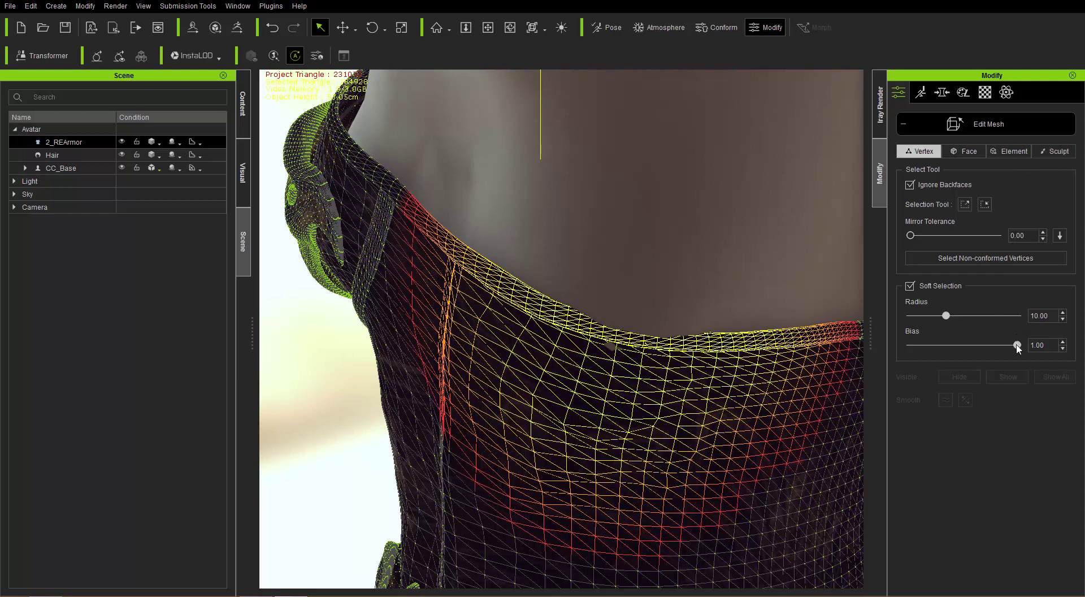
mouse_move(1011, 349)
left_mouse_down()
mouse_move(917, 352)
mouse_move(1026, 345)
left_mouse_up()
left_click_drag(1017, 345, 893, 350)
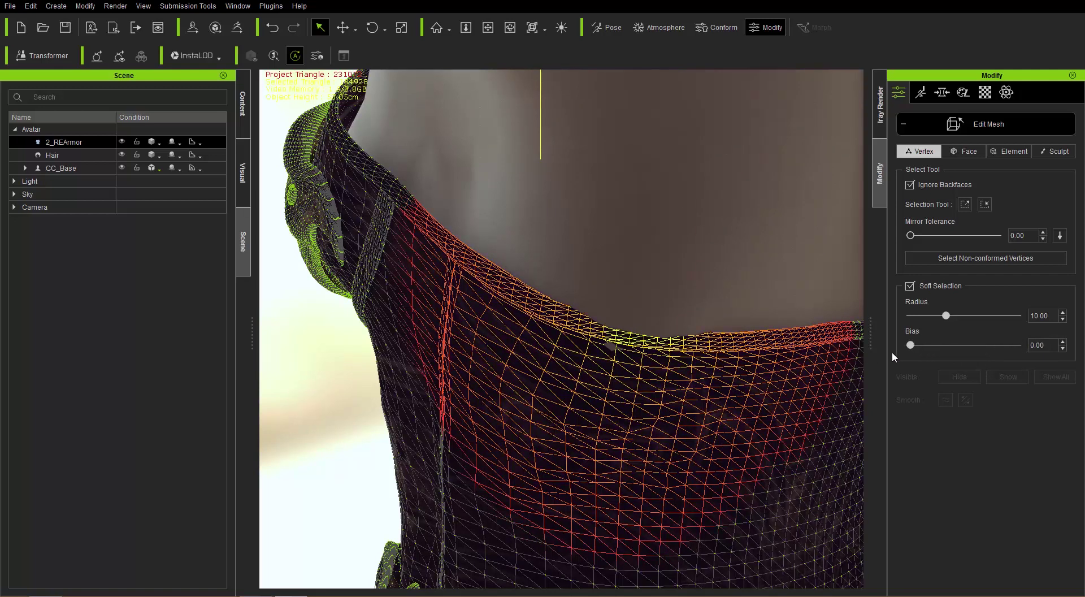
left_click_drag(946, 316, 918, 325)
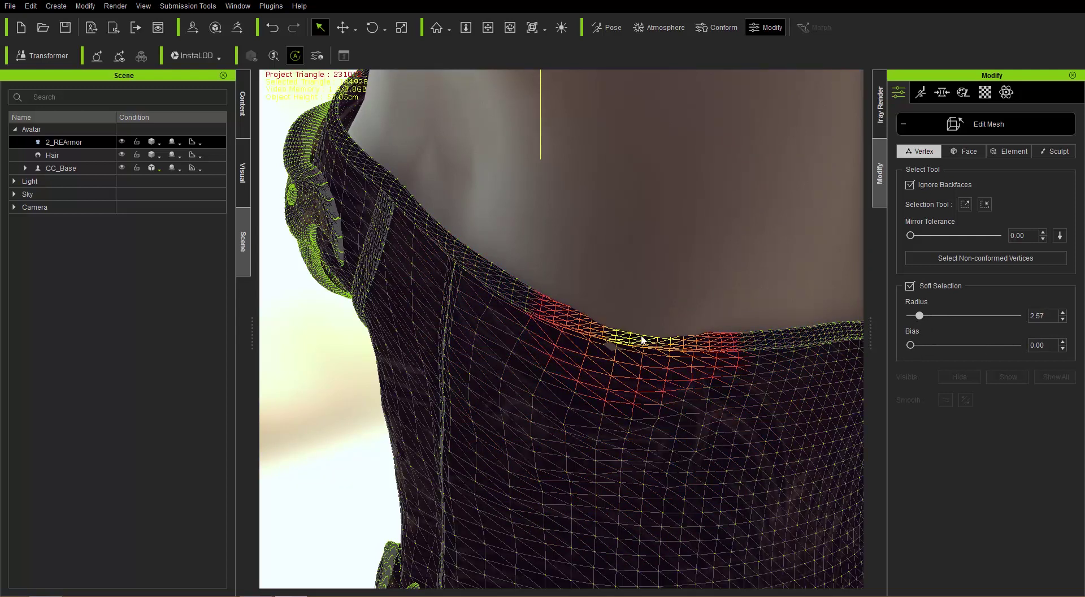
Step: Move the soft-selected rim vertices slightly outward from the avatar's back
key("w")
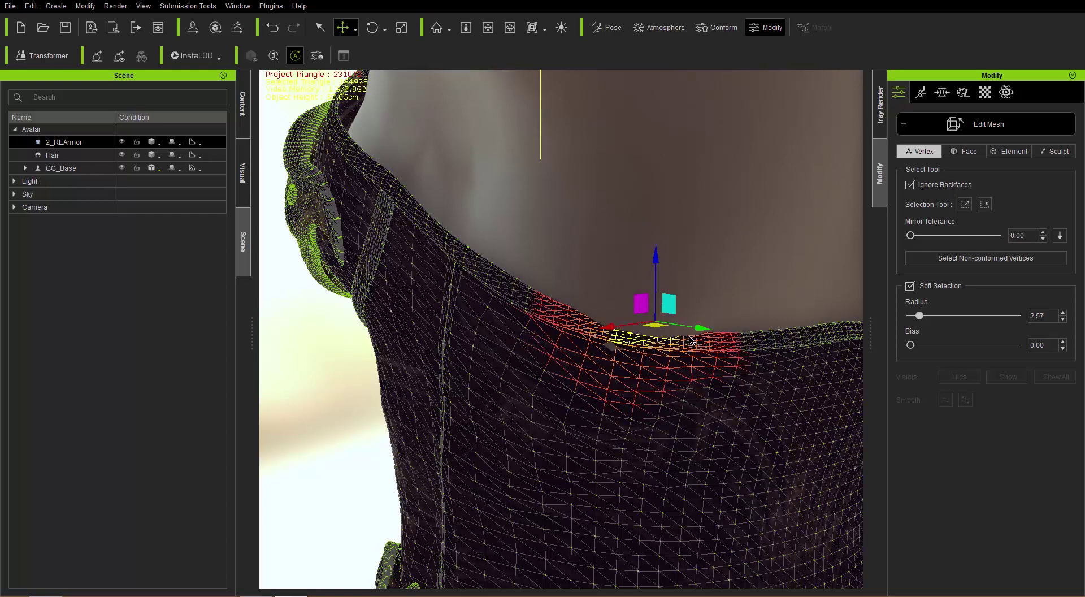
right_click_drag(672, 322, 671, 362)
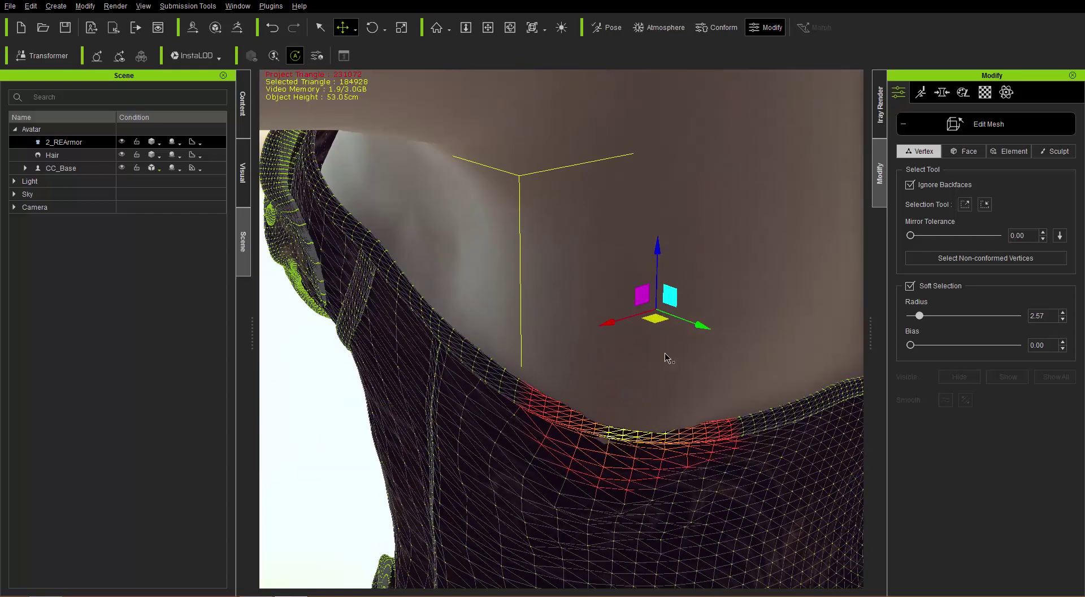
left_click_drag(657, 321, 658, 328)
right_click_drag(698, 489, 694, 452)
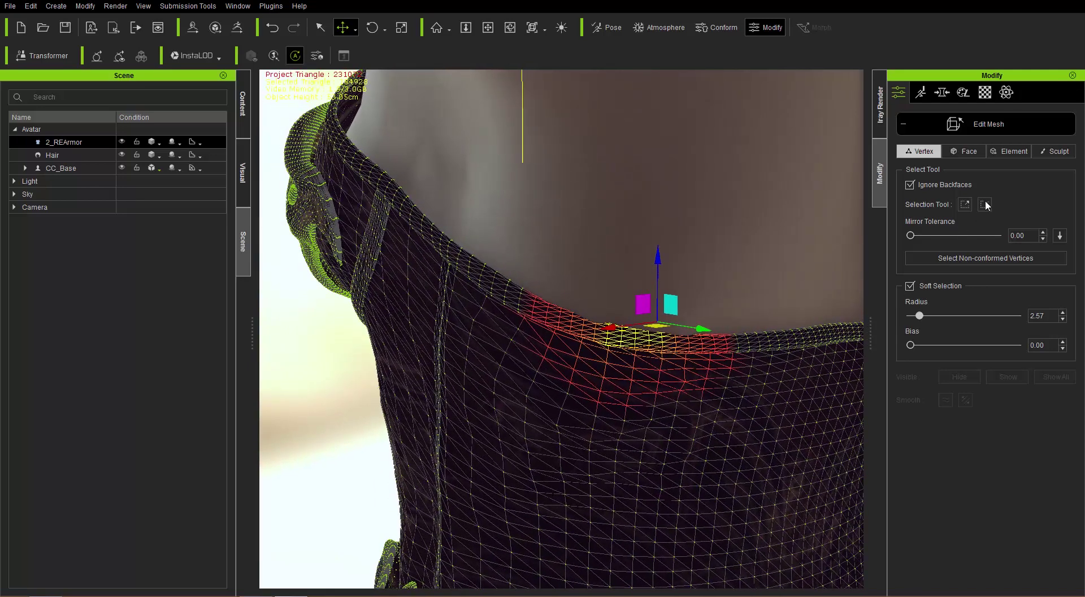
Step: Smooth the repaired back rim in Sculpt mode using the Smooth brush with strength 1.00 and radius 10
left_click(1052, 150)
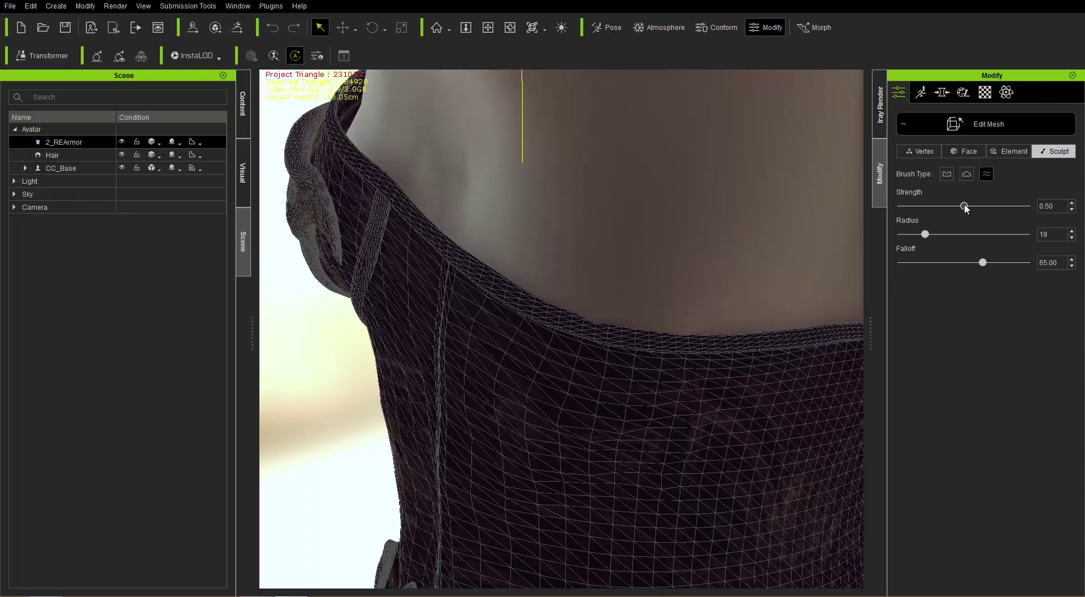
left_click_drag(924, 235, 927, 235)
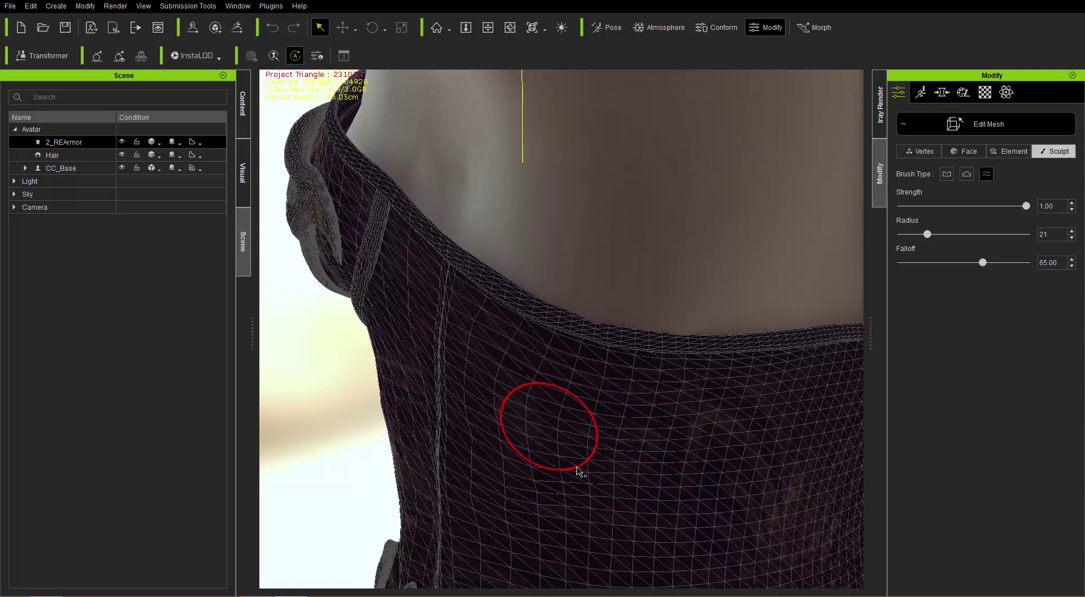
middle_click_drag(651, 403, 612, 417)
scroll(643, 440, "up", 2)
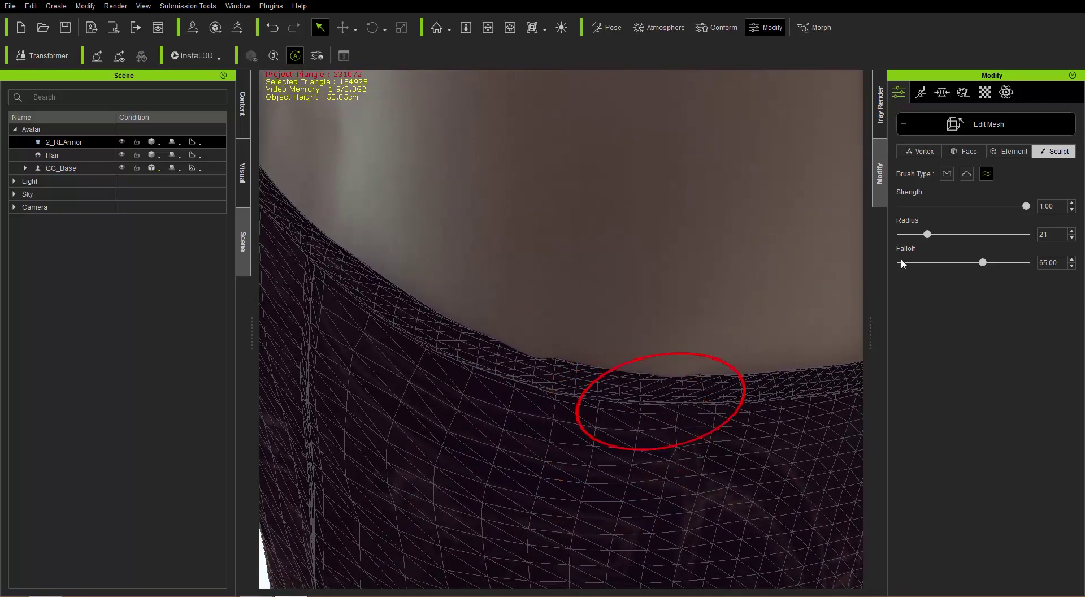
left_click_drag(927, 236, 924, 237)
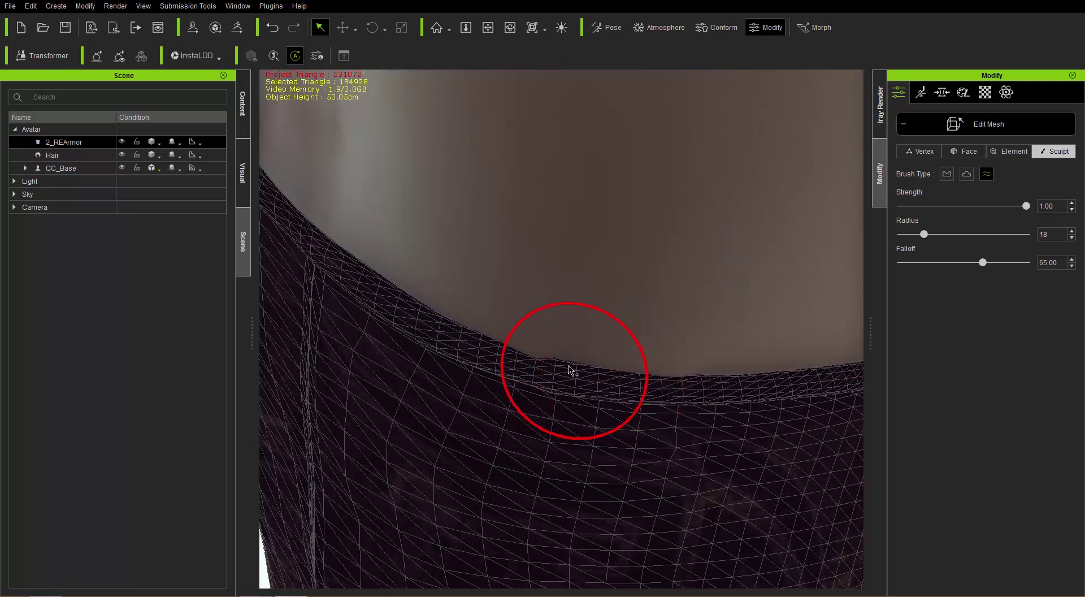
left_click_drag(914, 236, 911, 237)
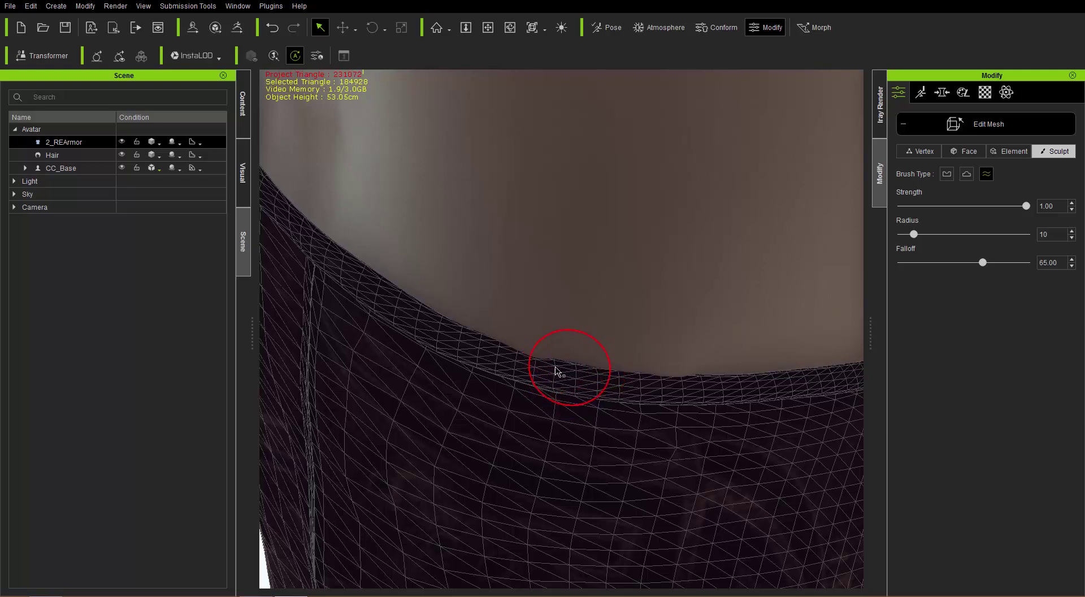
left_click_drag(604, 370, 626, 375)
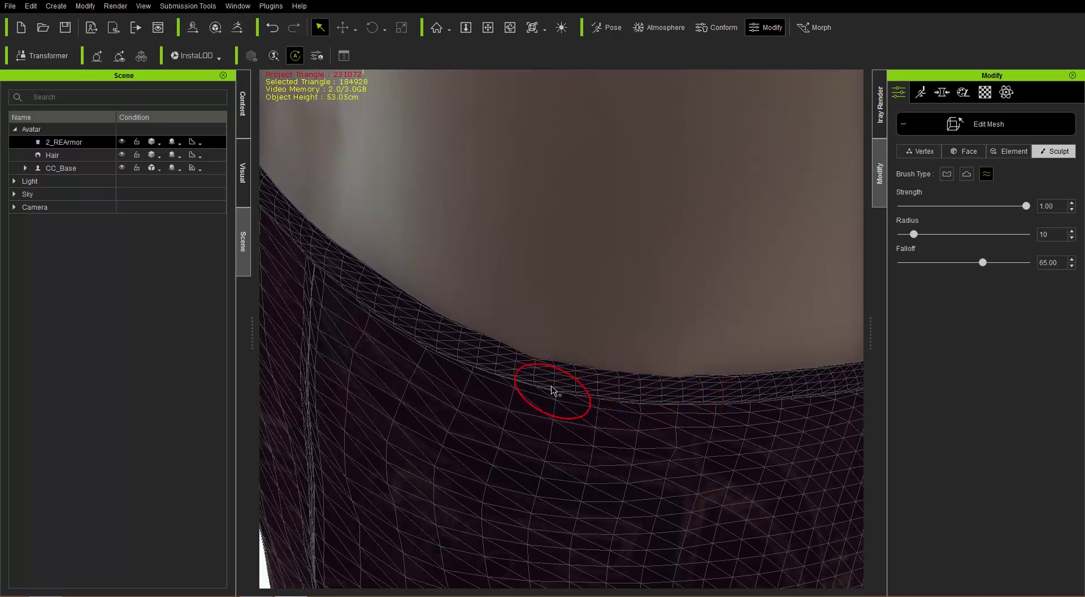
Step: In Face mode, soft-select the faces below the remaining back hole with radius 2.57 and bias 0.00, and move them outward over the skin
scroll(582, 412, "down", 8)
right_click_drag(739, 445, 588, 440)
right_click_drag(651, 386, 677, 395)
middle_click_drag(677, 396, 660, 400)
scroll(700, 403, "up", 4)
scroll(677, 414, "up", 3)
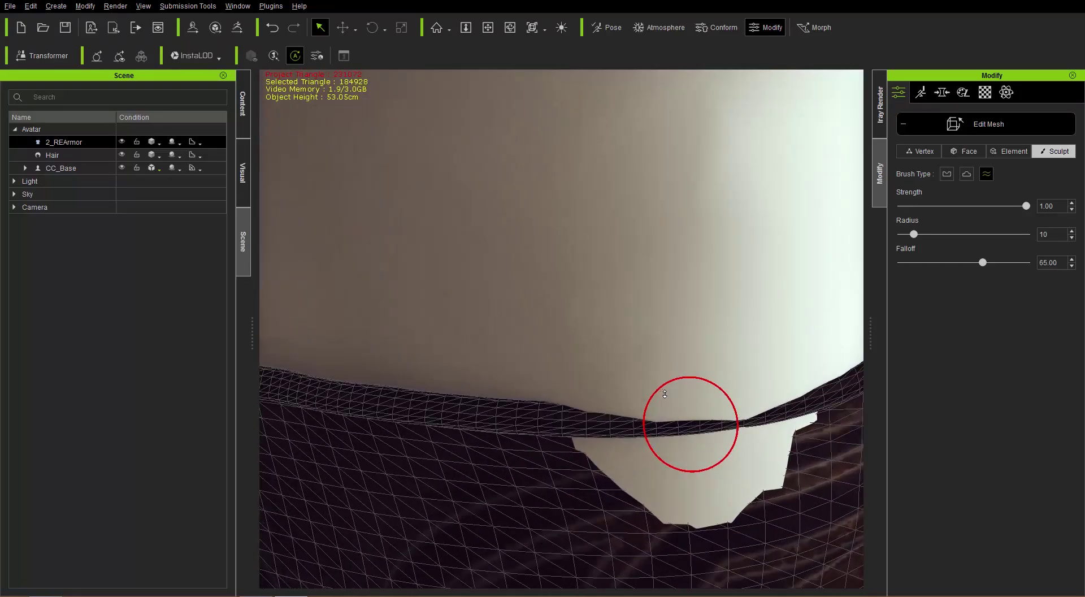
middle_click_drag(736, 436, 700, 394)
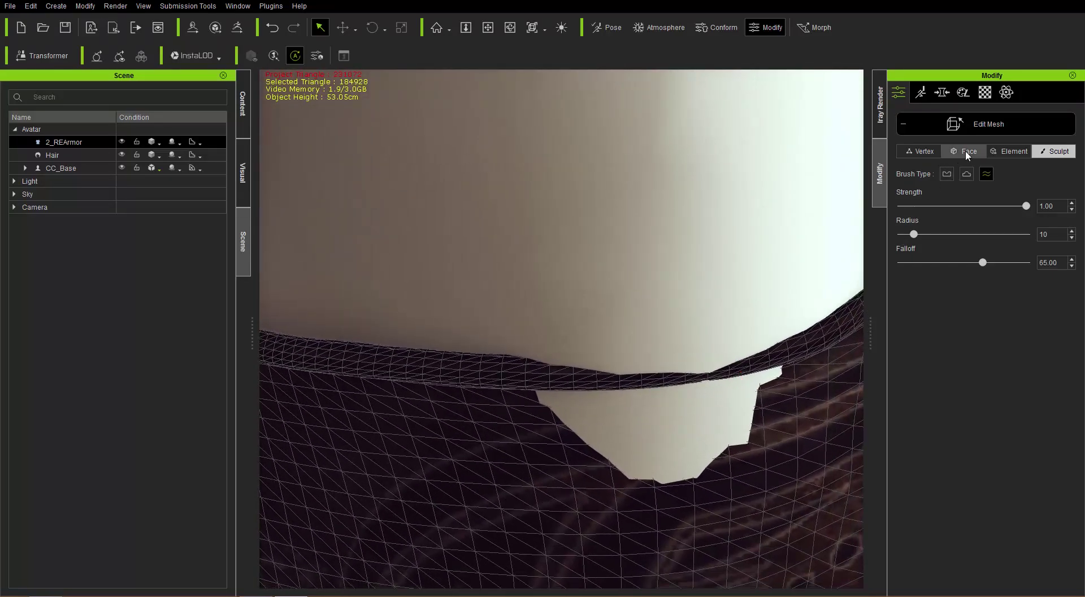
left_click(924, 152)
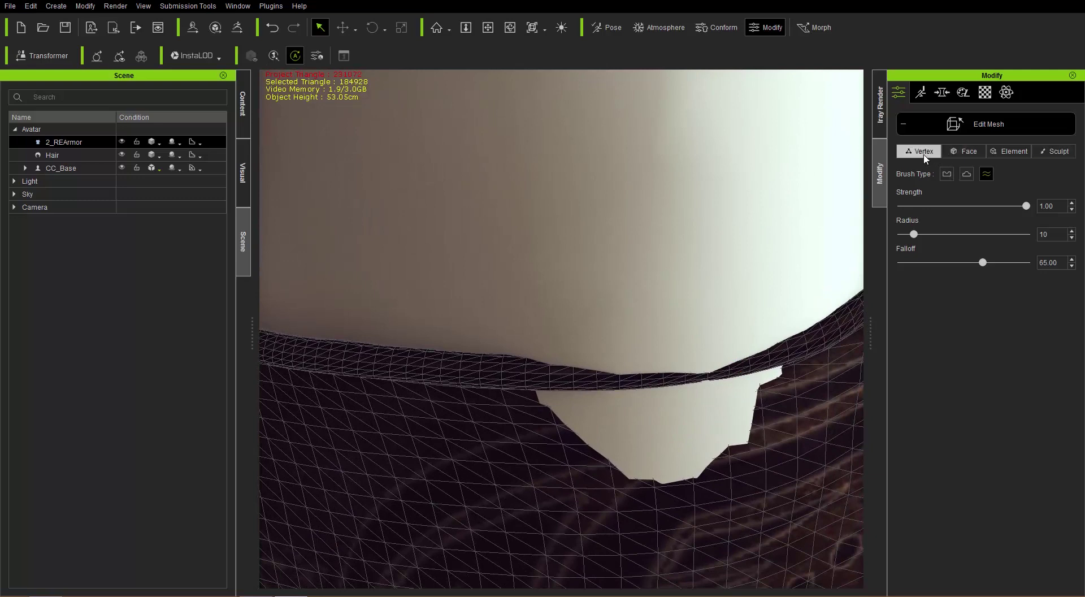
left_click(971, 154)
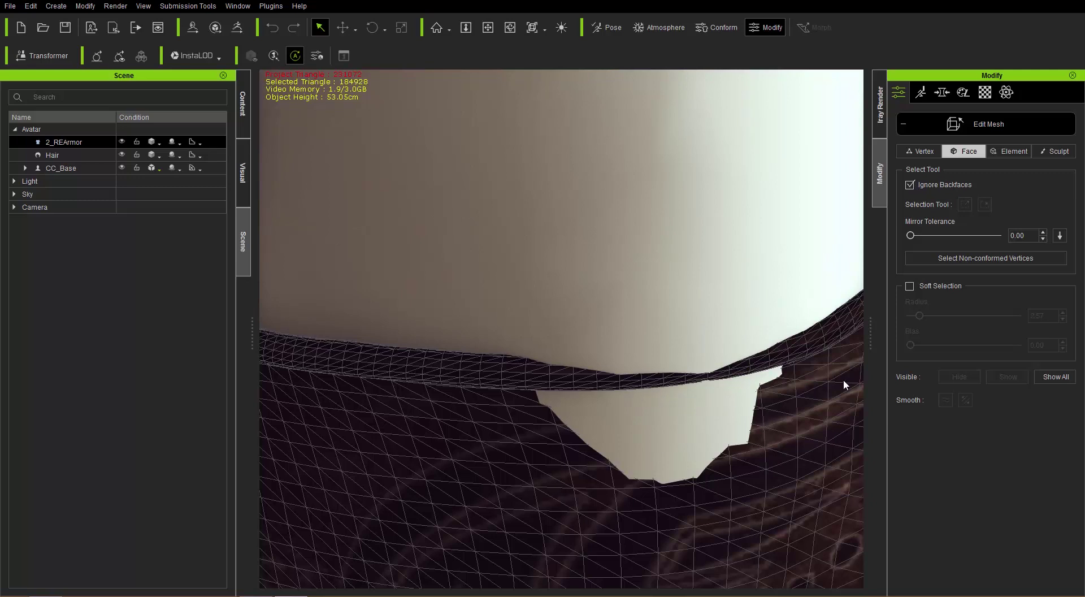
left_click(910, 286)
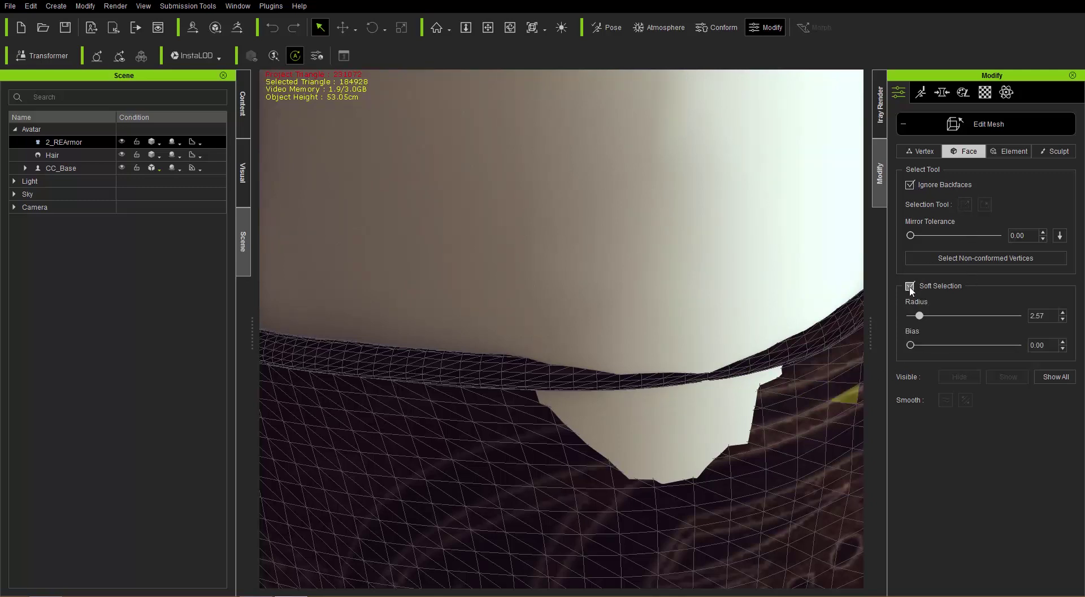
left_click(714, 489)
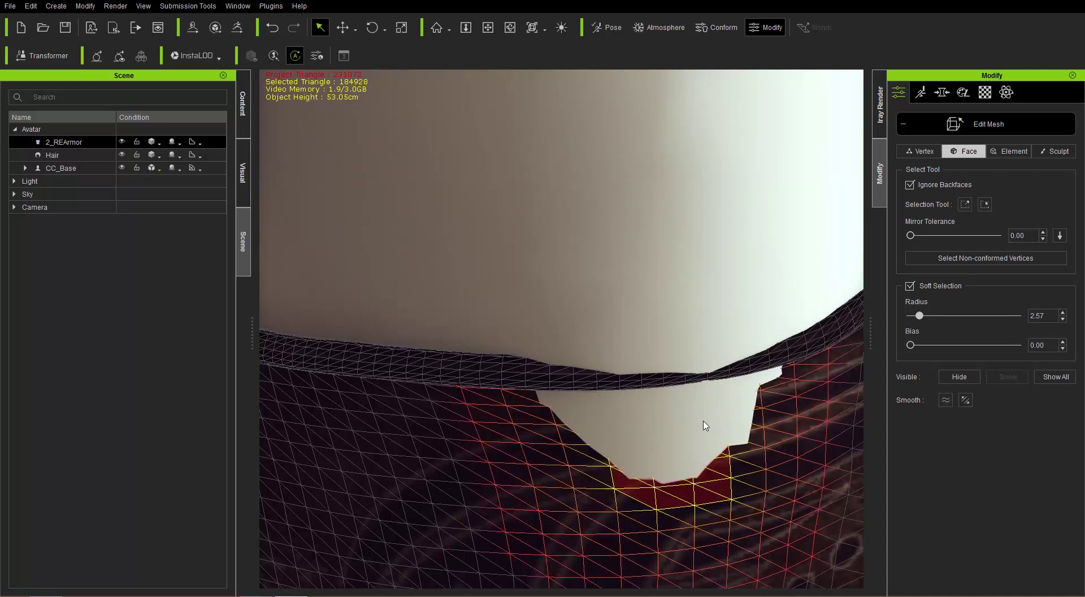
key("w")
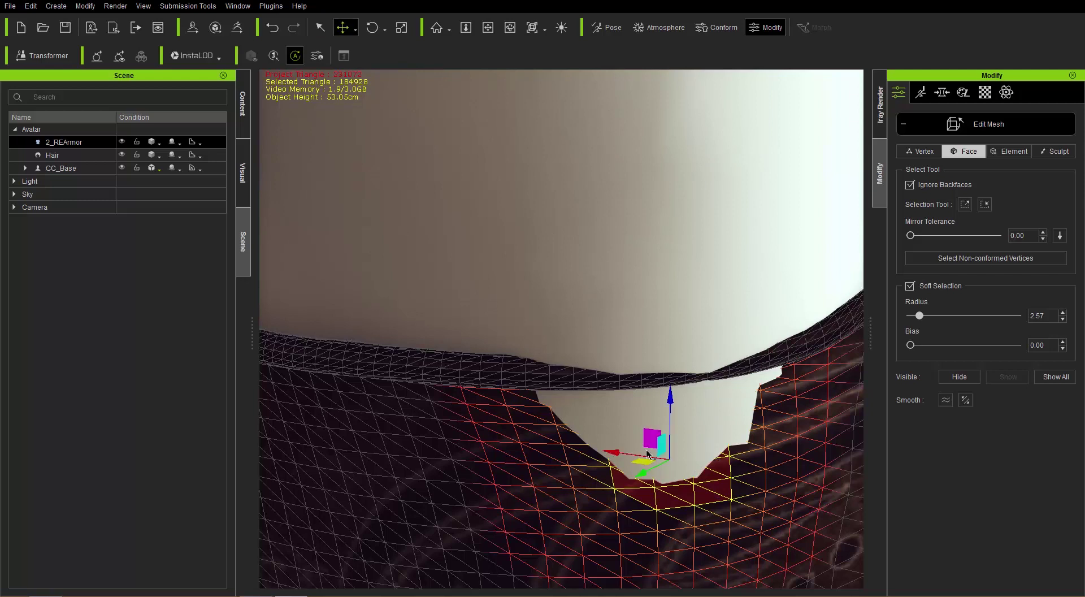
left_click_drag(645, 467, 644, 477)
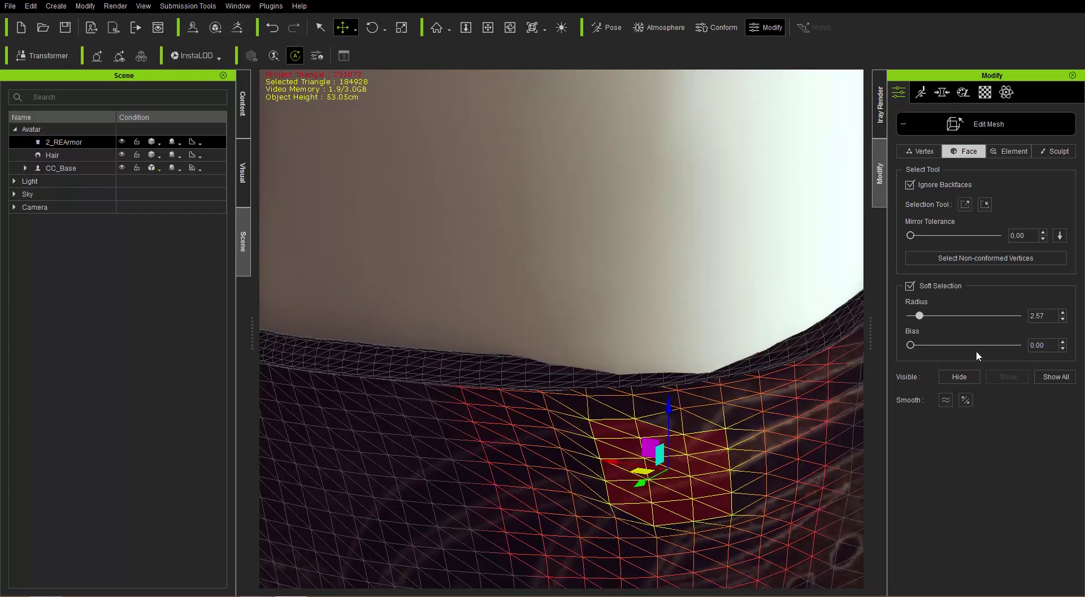
Step: In Vertex mode, soft-select the rim vertices above the covered hole with radius 2.57 and bias 0.00, and move them slightly outward
left_click(932, 152)
key("q")
left_click(724, 368)
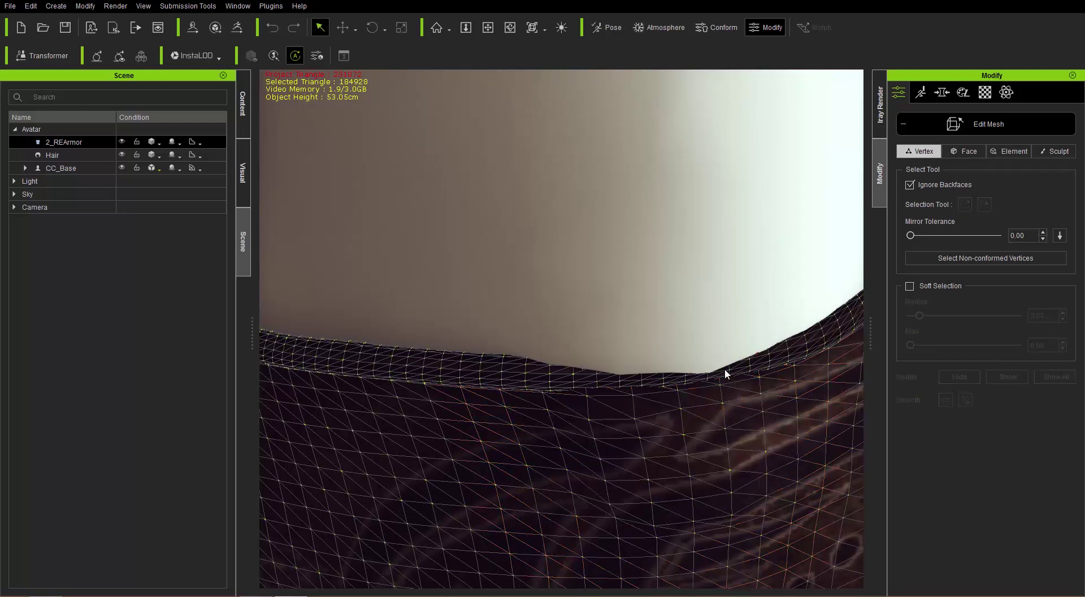
left_click_drag(531, 324, 772, 367)
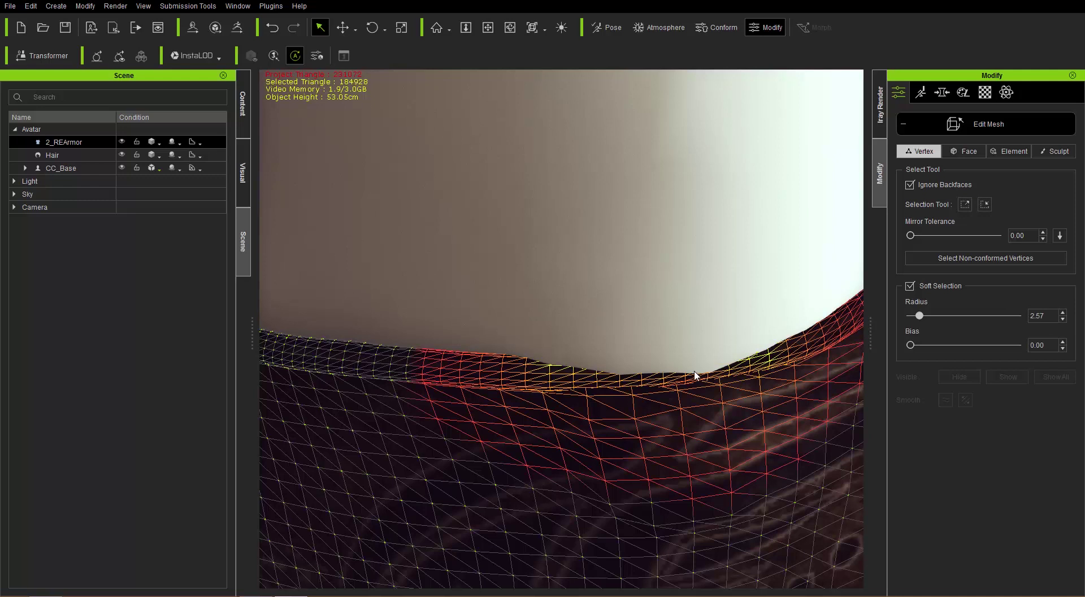
left_click_drag(701, 379, 726, 378)
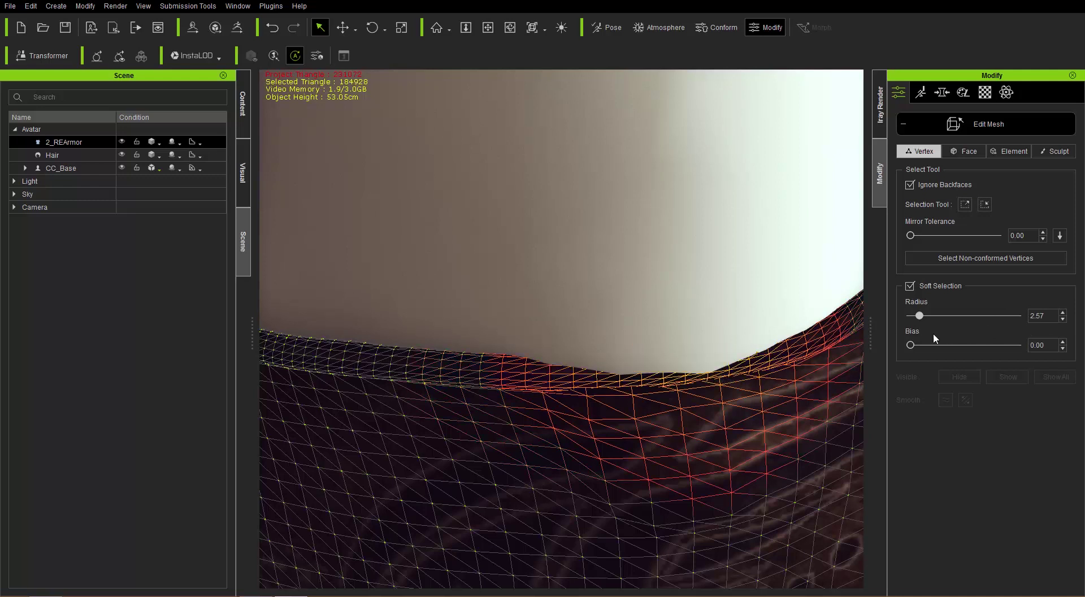
key("w")
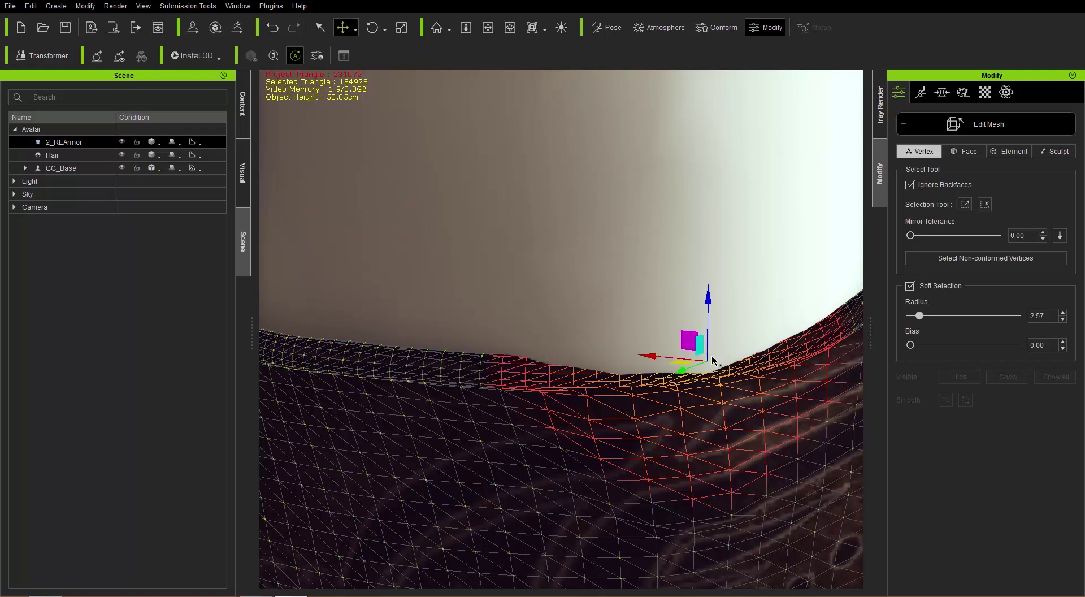
right_click_drag(724, 347, 720, 368)
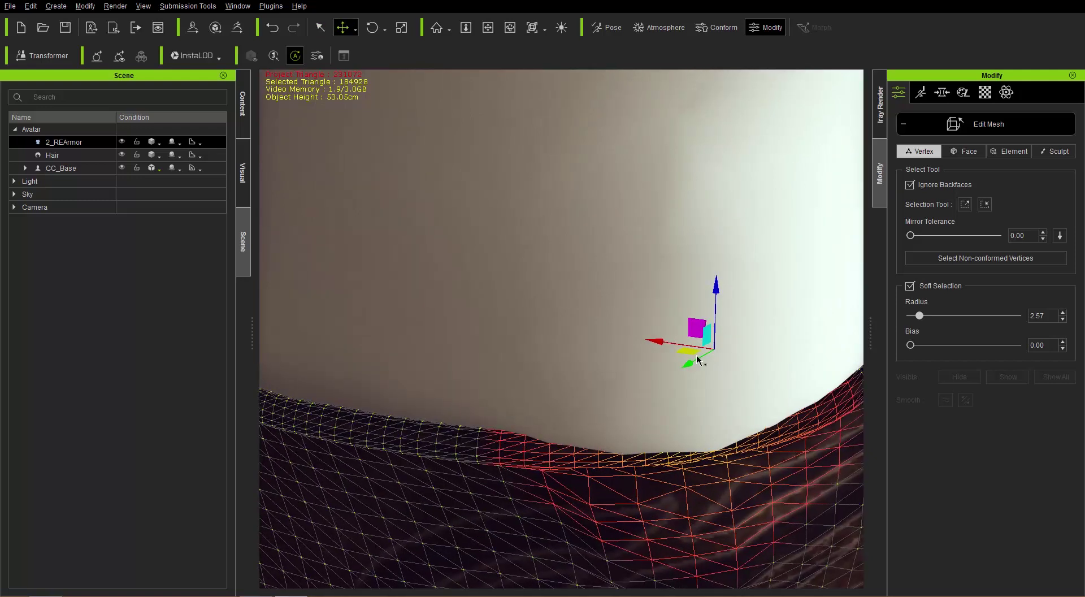
left_click_drag(692, 357, 691, 363)
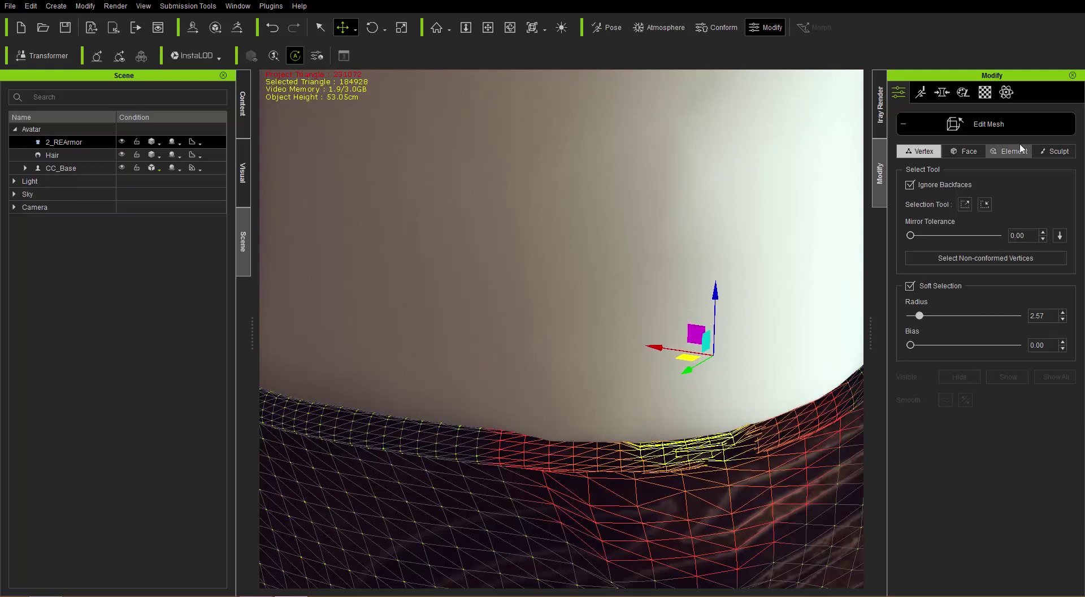
Step: Smooth the moved stretch of back rim in Sculpt mode using the Smooth brush with strength 1.00 and radius 10
left_click(1055, 152)
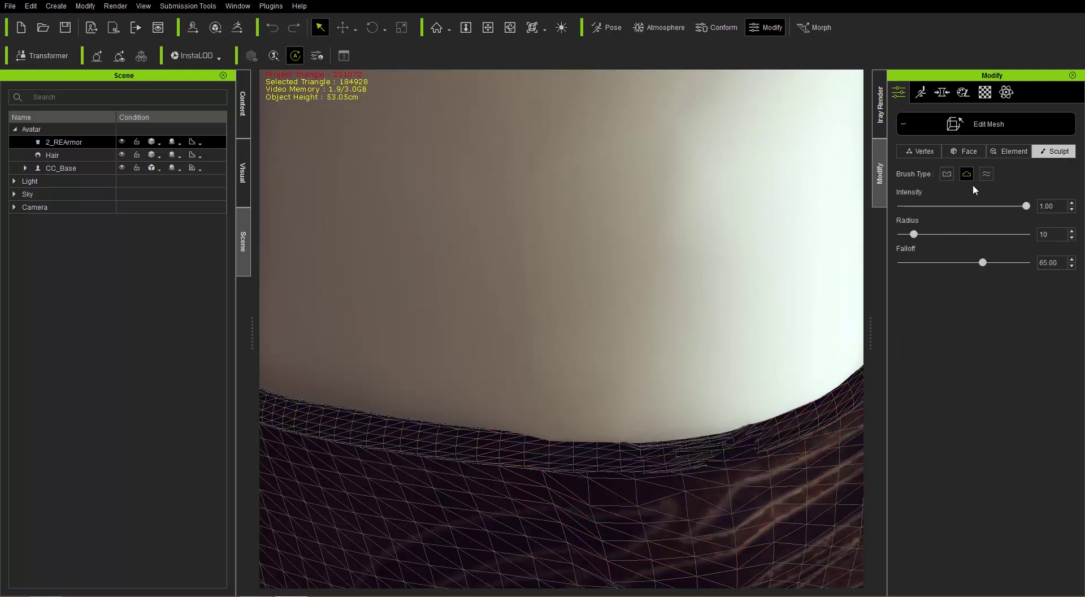
left_click(986, 175)
mouse_move(802, 413)
left_mouse_down()
mouse_move(761, 444)
mouse_move(722, 451)
mouse_move(740, 452)
mouse_move(667, 457)
mouse_move(766, 449)
mouse_move(722, 453)
mouse_move(729, 464)
mouse_move(659, 466)
left_mouse_up()
Step: Set the Smooth brush radius to 28 and smooth the bulge in the armor just below the back rim
mouse_move(782, 530)
middle_mouse_down()
mouse_move(765, 448)
mouse_move(731, 371)
middle_mouse_up()
scroll(732, 371, "down", 3)
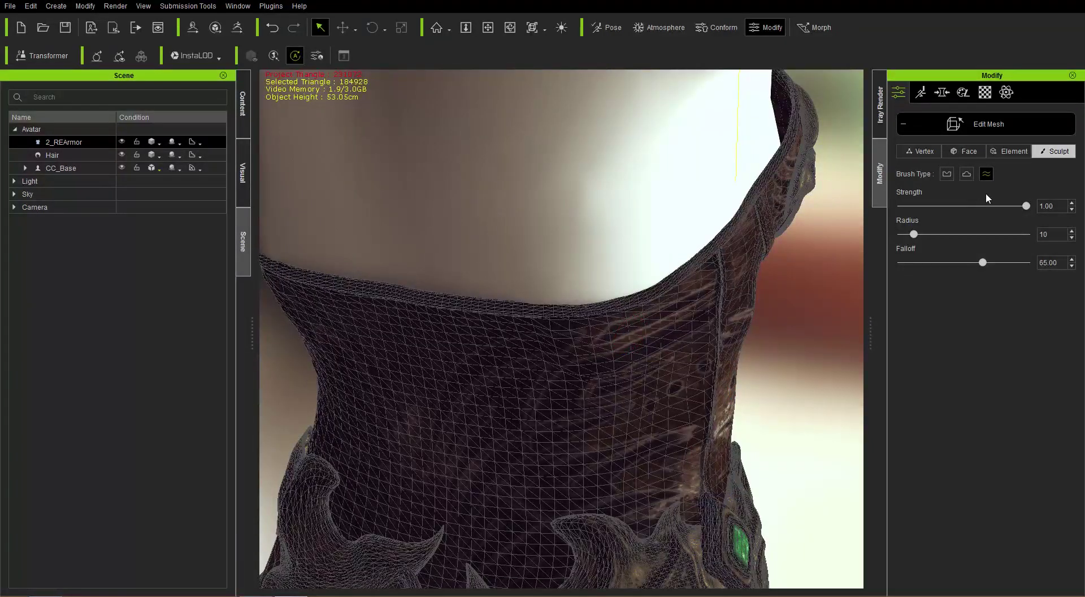
left_click_drag(917, 235, 936, 235)
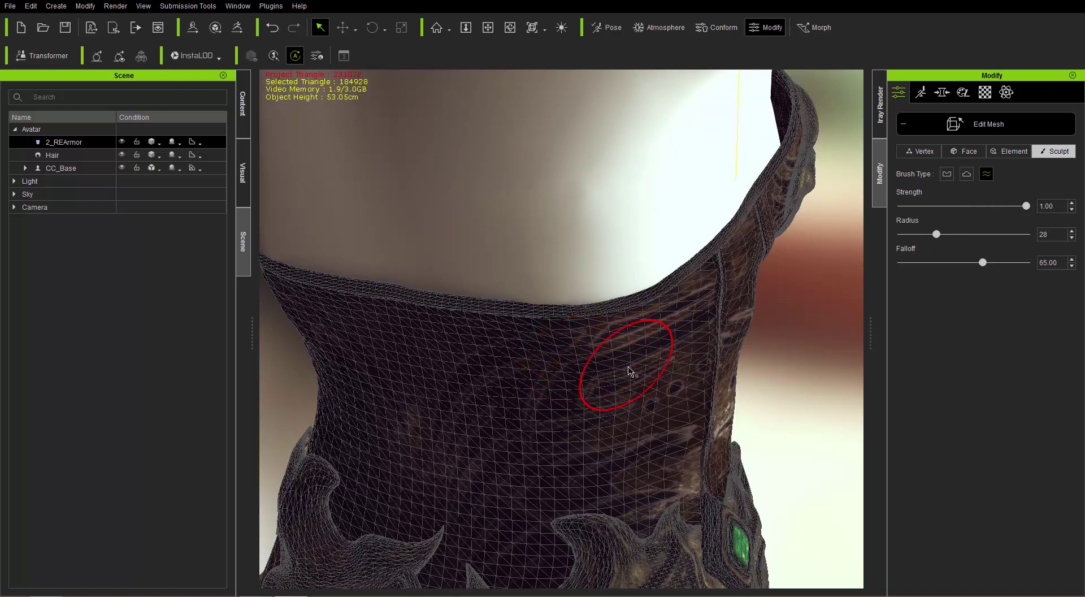
right_click_drag(534, 401, 593, 396)
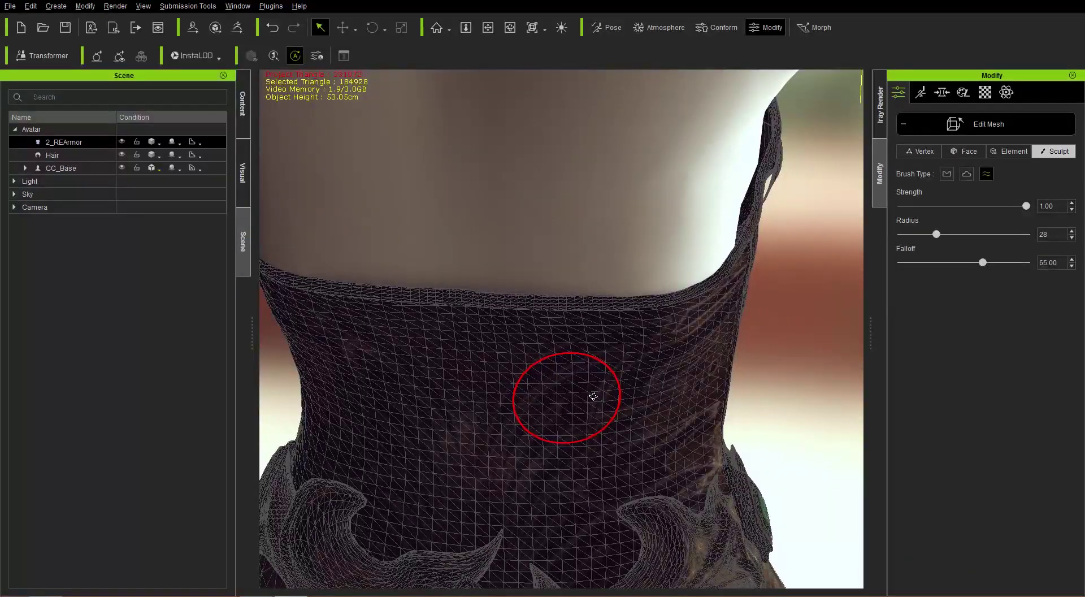
mouse_move(528, 417)
right_mouse_down()
mouse_move(588, 399)
mouse_move(726, 392)
mouse_move(514, 406)
mouse_move(713, 401)
mouse_move(732, 364)
right_mouse_up()
middle_click_drag(731, 364, 714, 391)
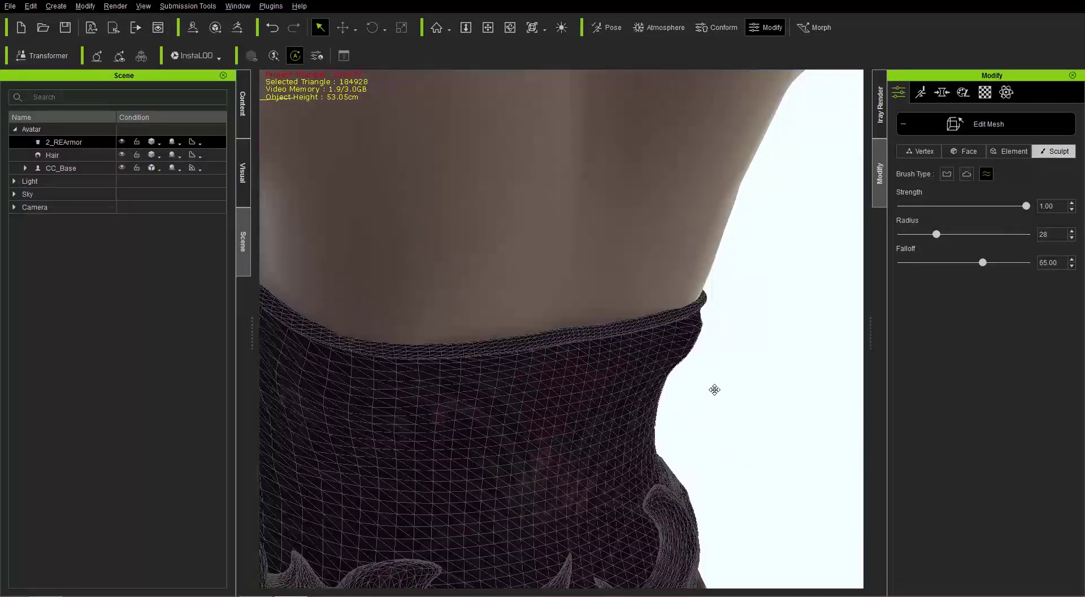
right_click_drag(714, 391, 718, 369, "alt")
middle_click_drag(773, 370, 649, 395)
right_click_drag(649, 396, 678, 402)
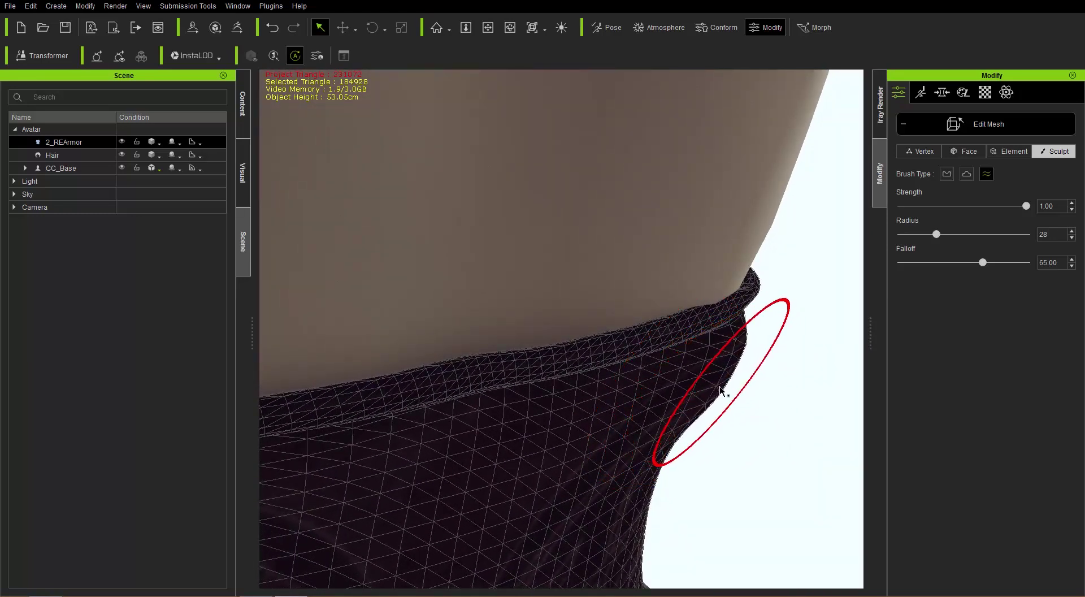
left_click_drag(721, 384, 720, 390)
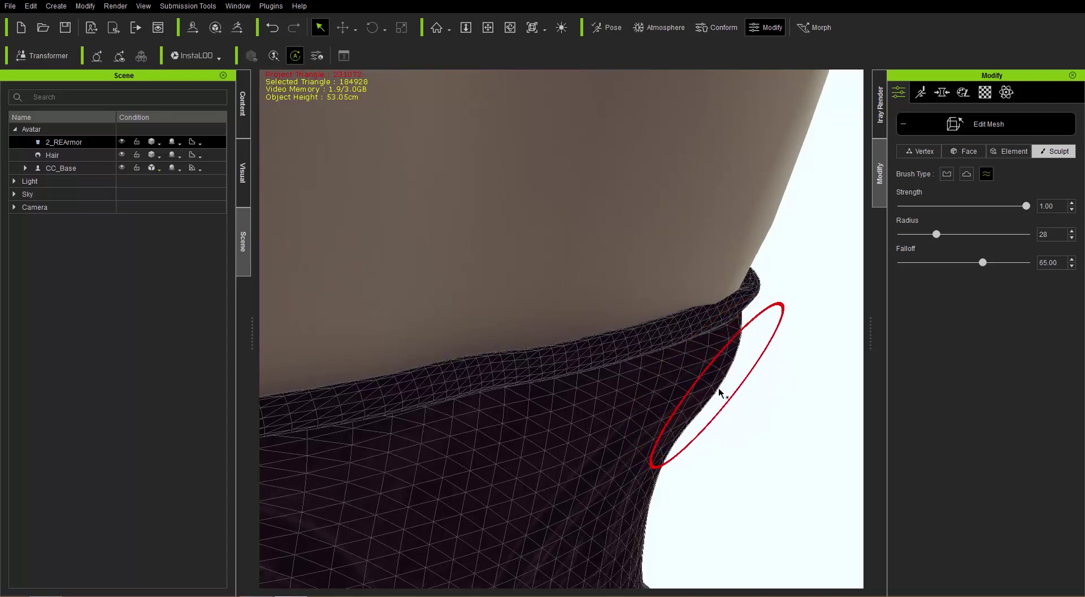
Step: In Element mode, select the narrow inner panel behind the lacing on the armor's front
right_click_drag(772, 423, 567, 431)
right_click_drag(611, 356, 636, 408)
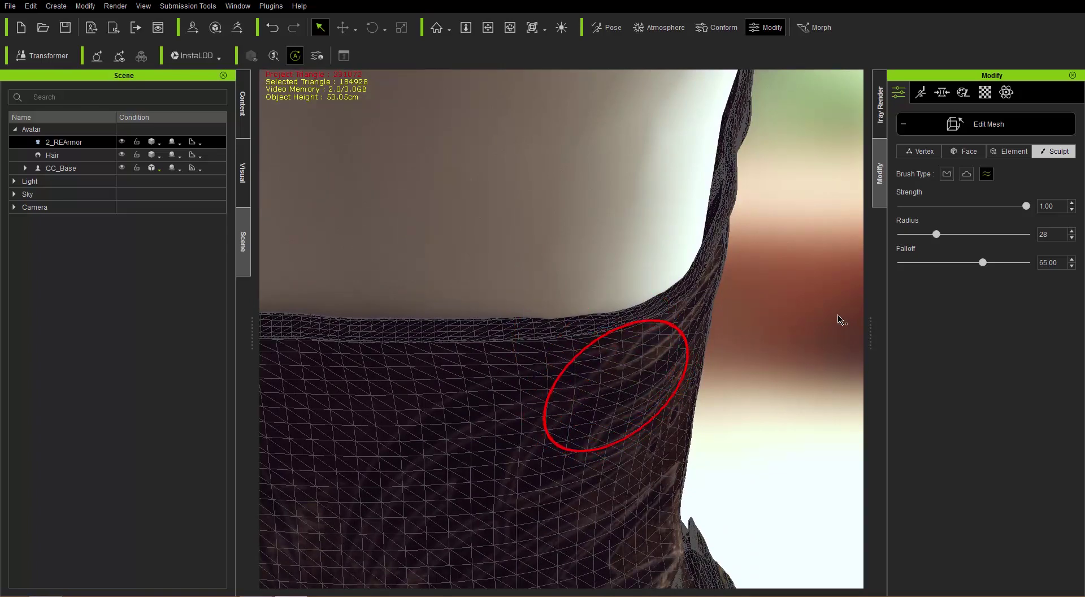
right_click_drag(770, 276, 642, 260)
scroll(640, 275, "down", 5)
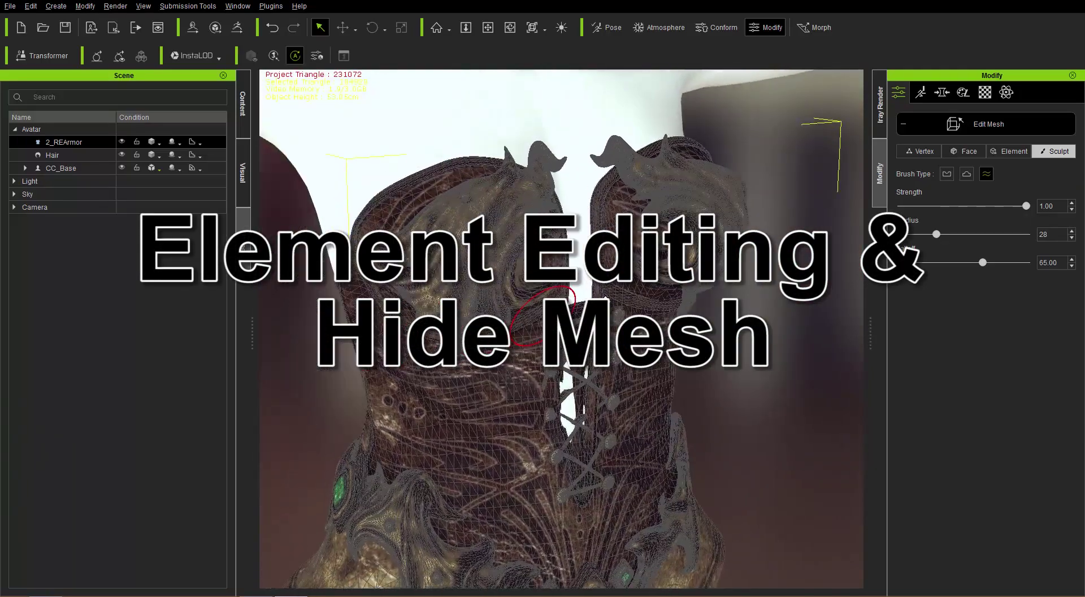
right_click_drag(543, 315, 662, 388)
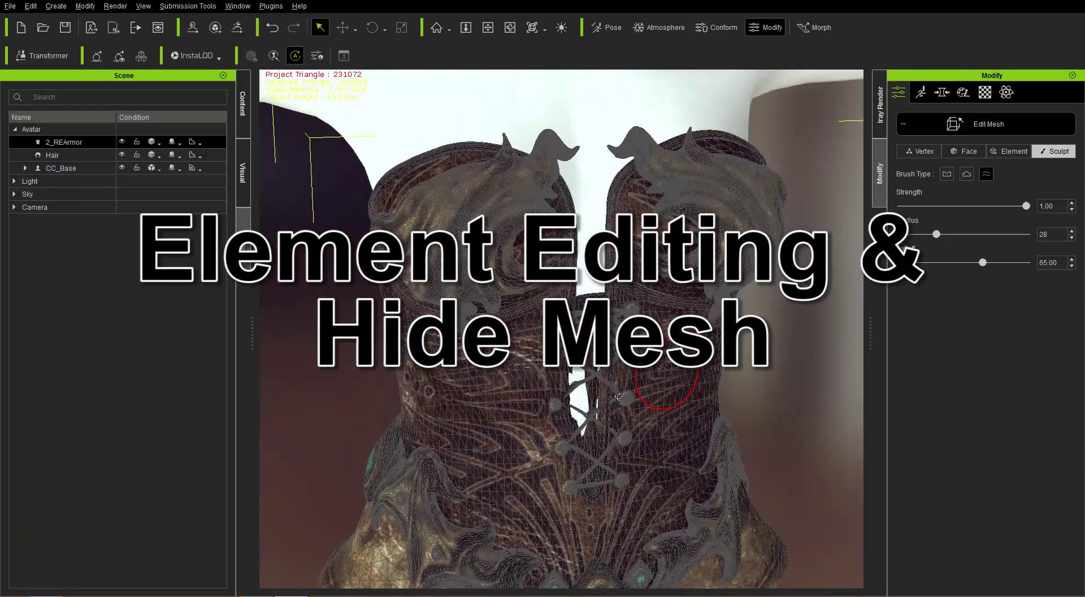
scroll(626, 401, "up", 3)
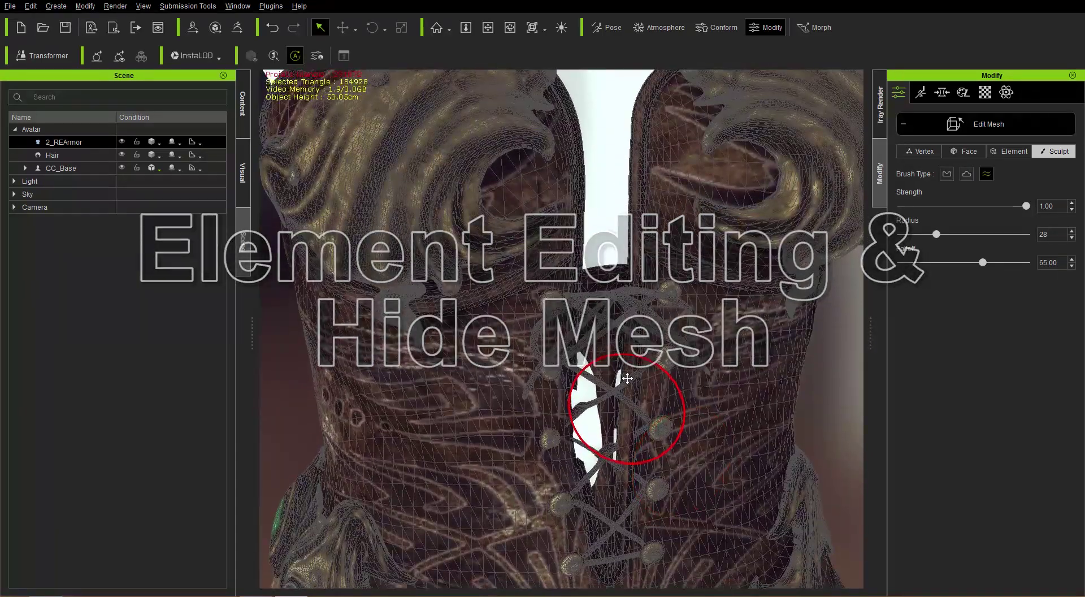
middle_click_drag(618, 373, 618, 343)
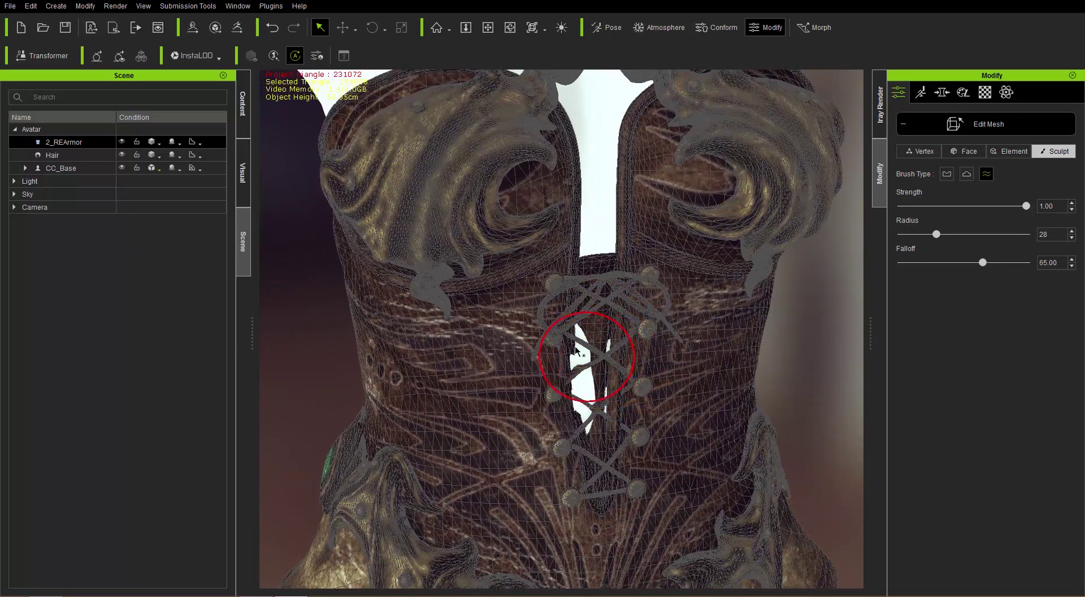
left_click(1011, 152)
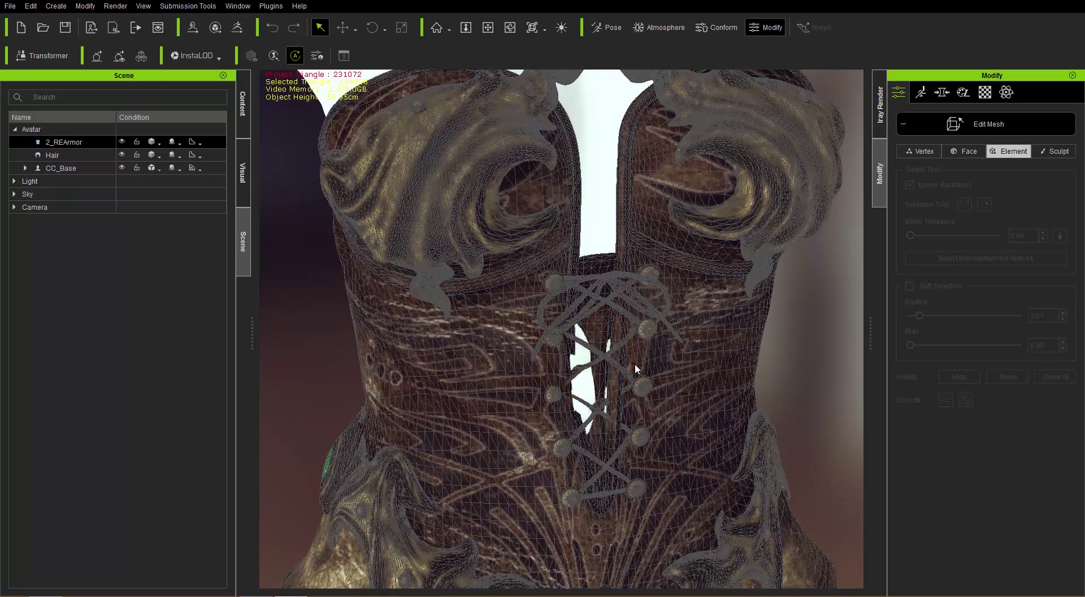
left_click(595, 328)
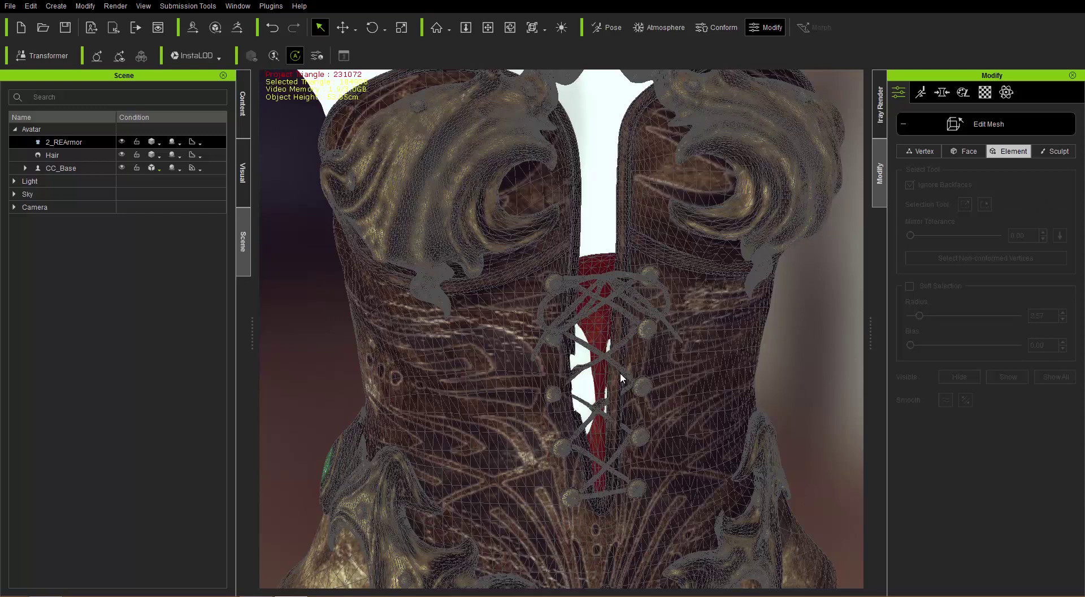
Step: Move the selected inner panel sideways and outward towards the skin gap behind the laces
middle_click_drag(621, 400, 623, 388)
scroll(623, 387, "down", 2)
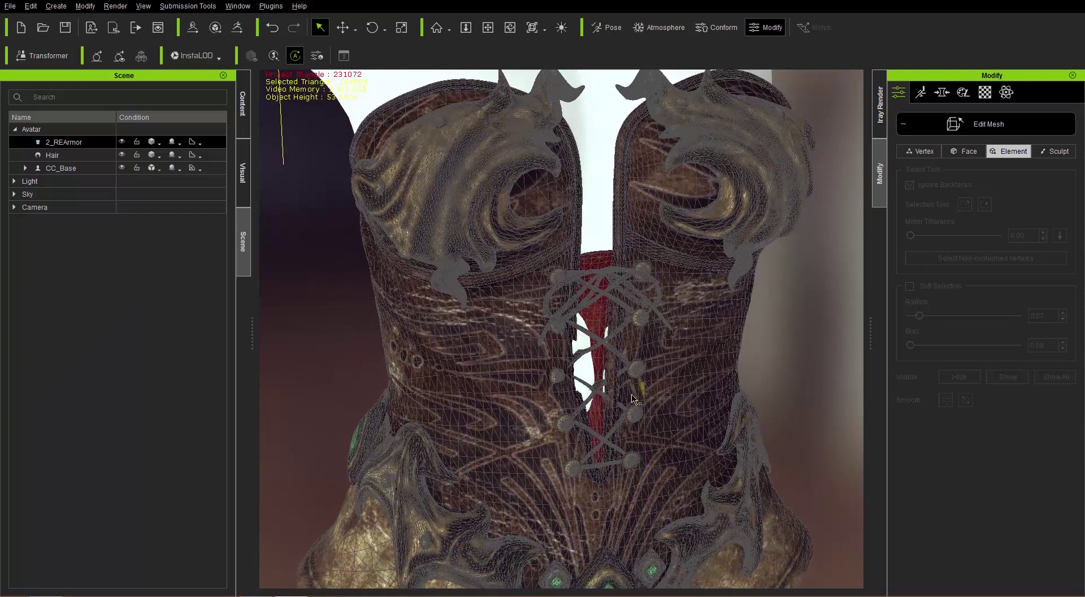
right_click_drag(623, 388, 598, 399)
scroll(598, 399, "down", 1)
key("w")
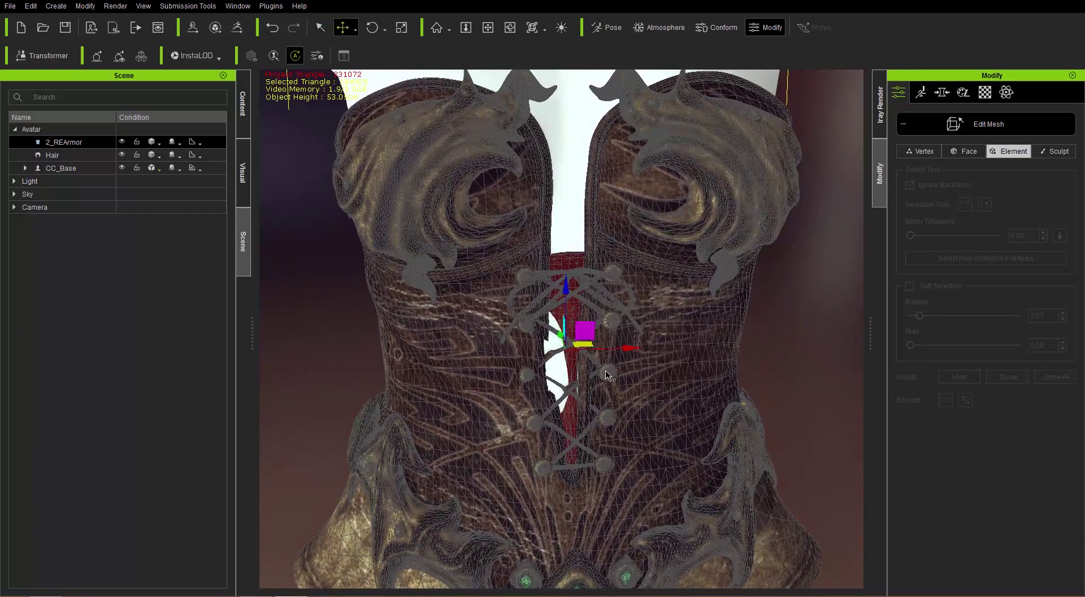
left_click_drag(587, 351, 581, 353)
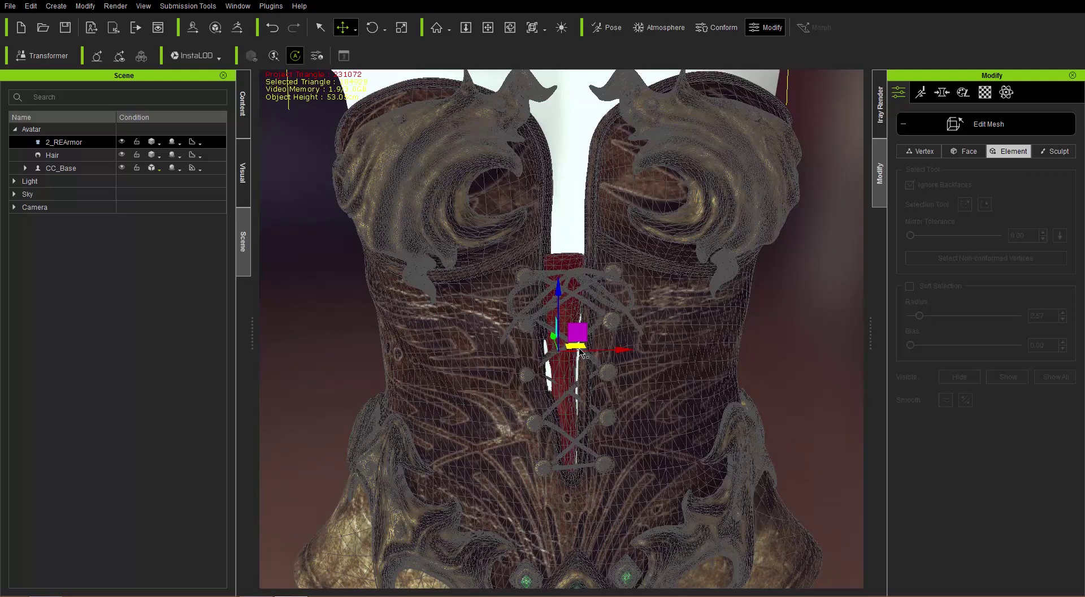
Step: Pull the selected inner panel forward and sideways until it sits in front of the laces, clear of the front gap
scroll(633, 397, "up", 5)
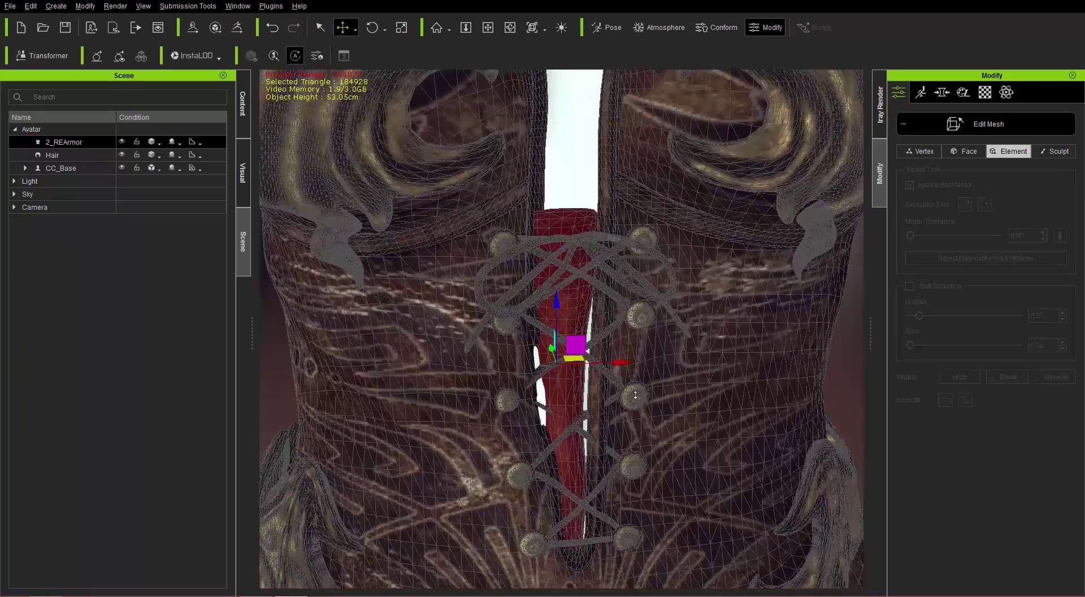
scroll(633, 397, "up", 1)
right_click_drag(685, 397, 654, 397)
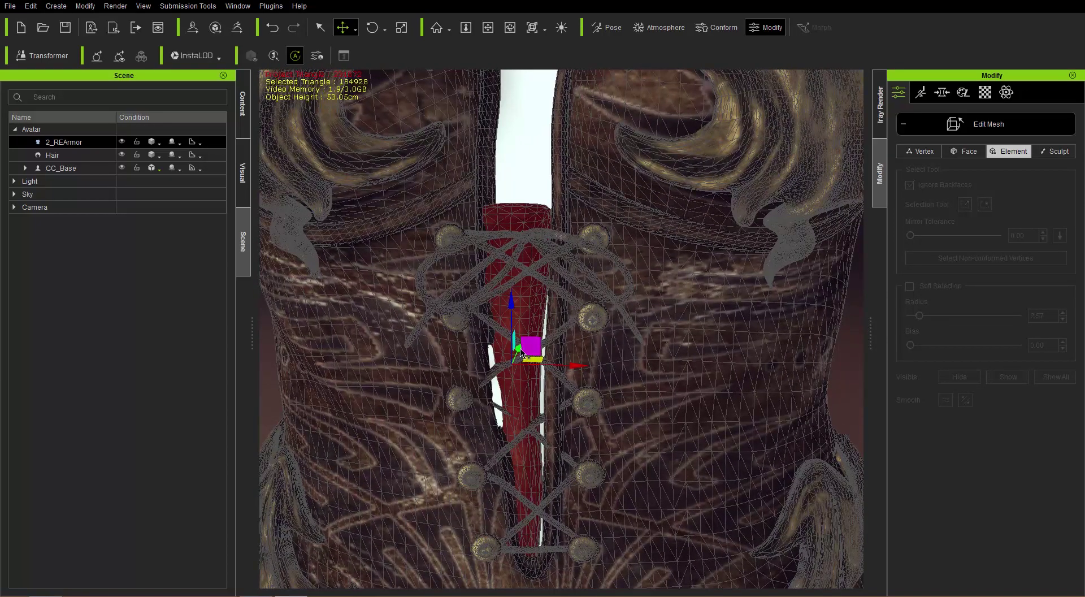
left_click_drag(521, 351, 522, 351)
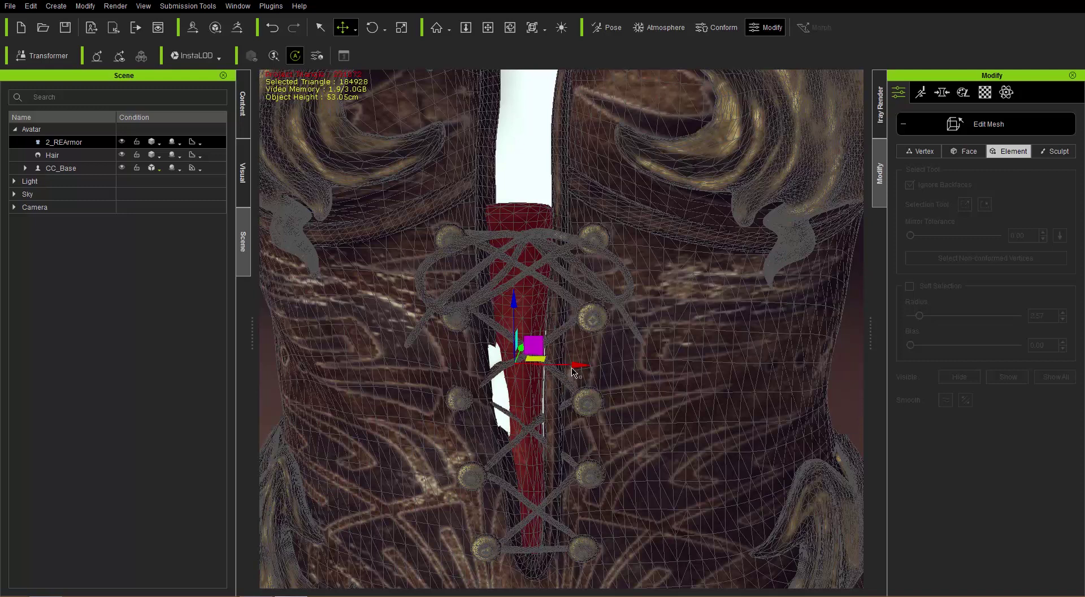
mouse_move(578, 371)
left_mouse_down()
mouse_move(648, 374)
mouse_move(588, 368)
left_mouse_up()
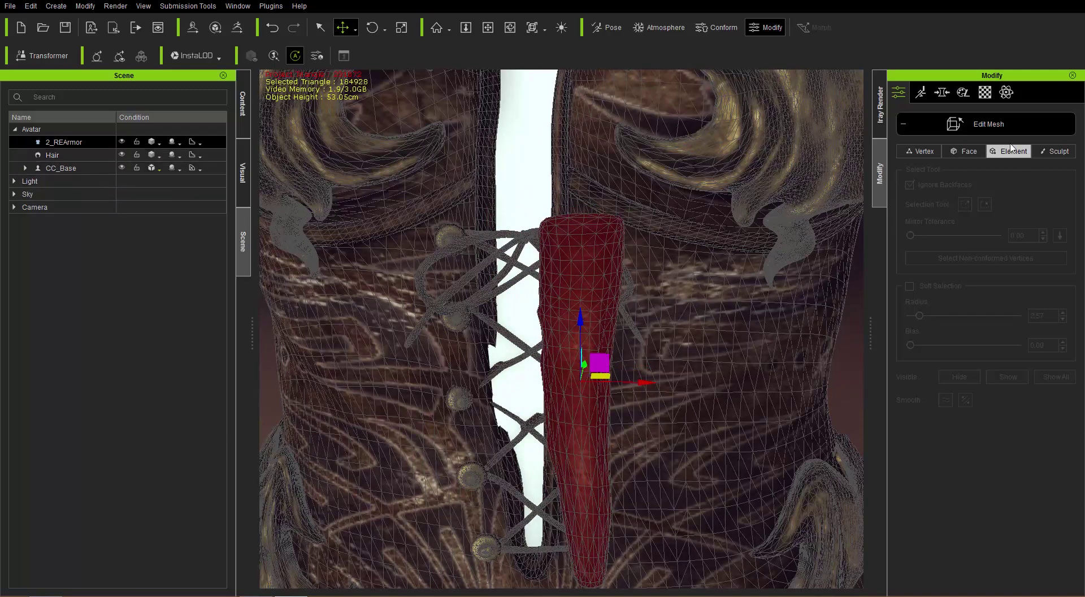
Step: Finish editing the armor mesh and open the CC_Base body for mesh editing in Face mode
left_click(999, 127)
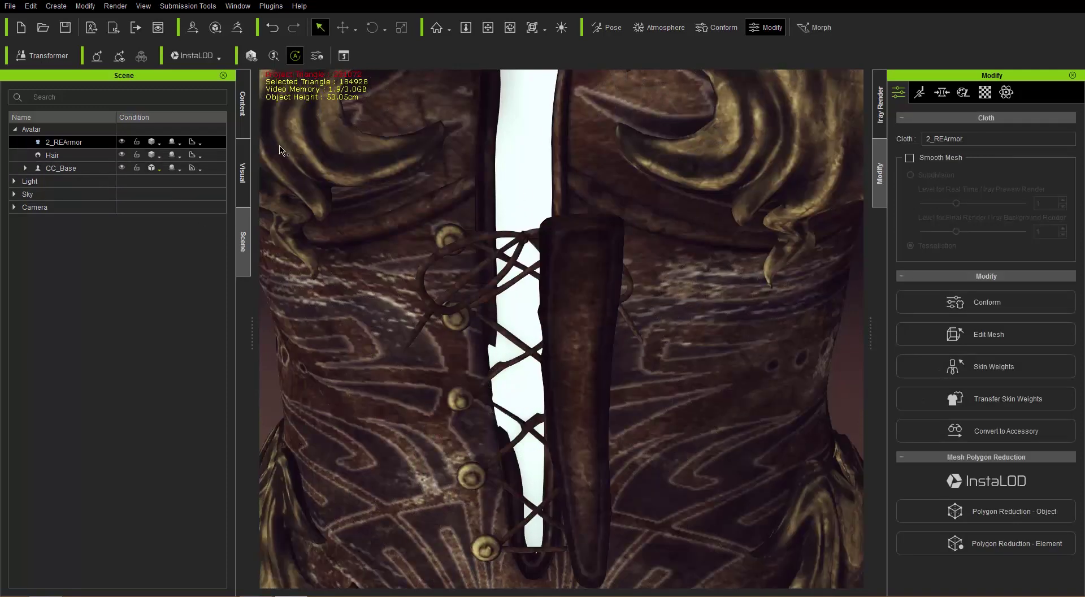
left_click(66, 168)
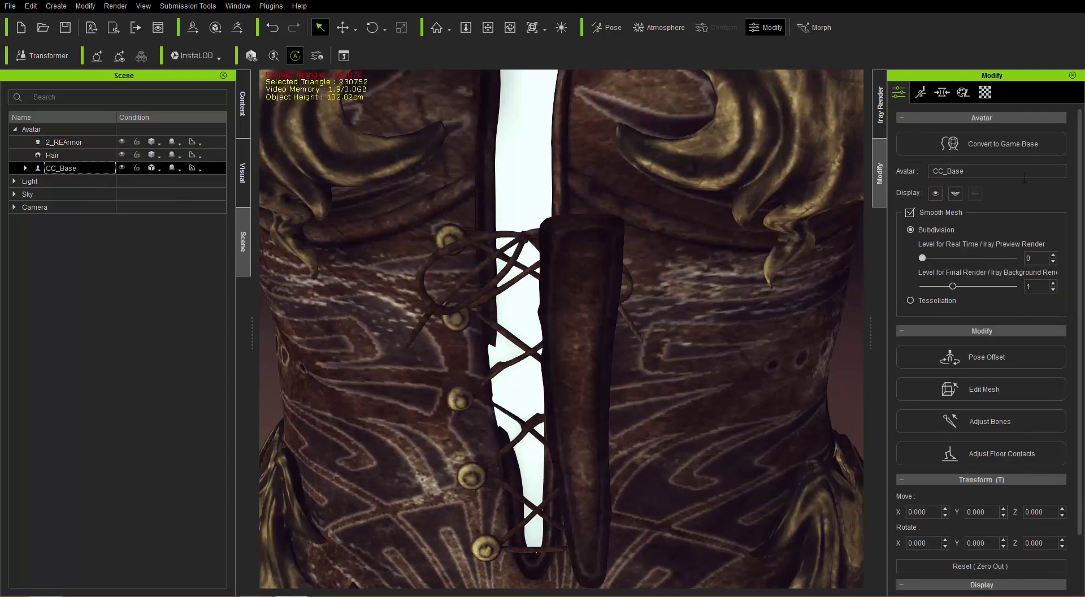
left_click(999, 390)
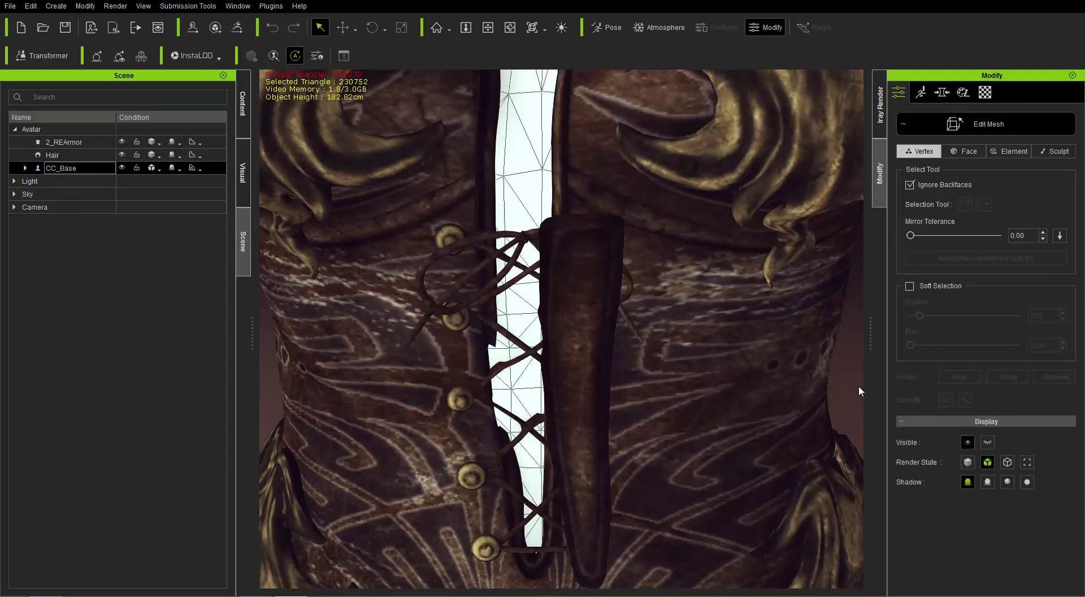
left_click(968, 155)
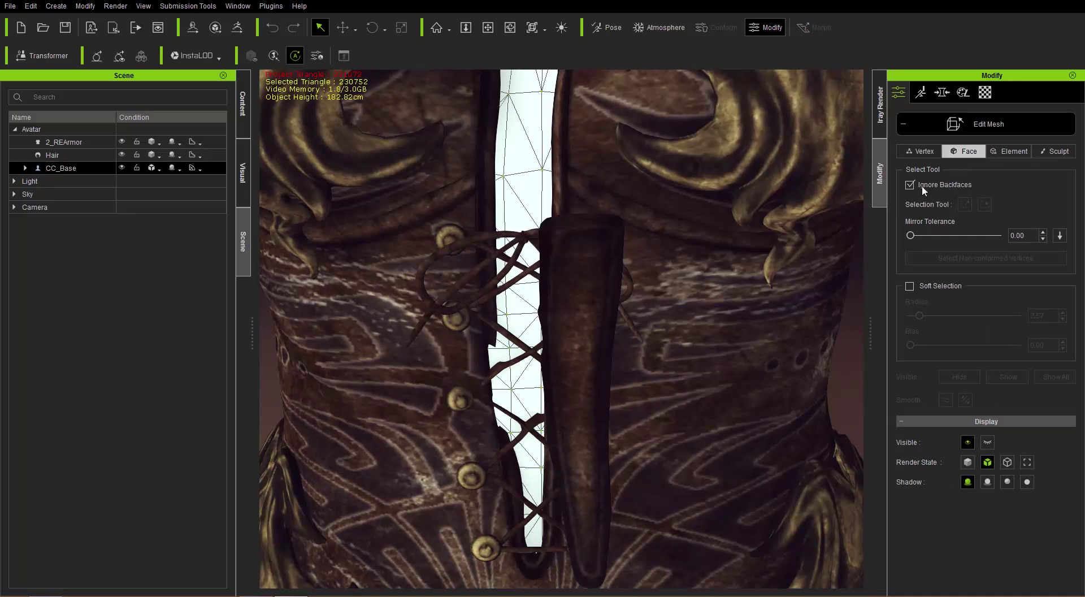
Step: Select the body faces showing through the laced front gap of the armor and hide them
left_click_drag(463, 275, 608, 578)
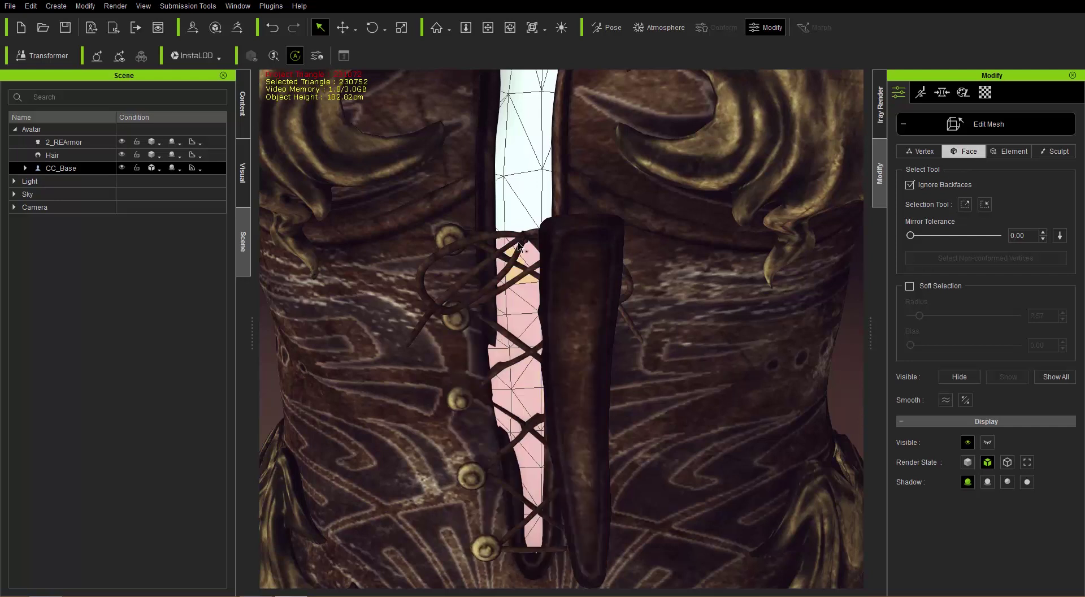
mouse_move(439, 454)
right_mouse_down()
mouse_move(455, 455)
mouse_move(439, 450)
right_mouse_up()
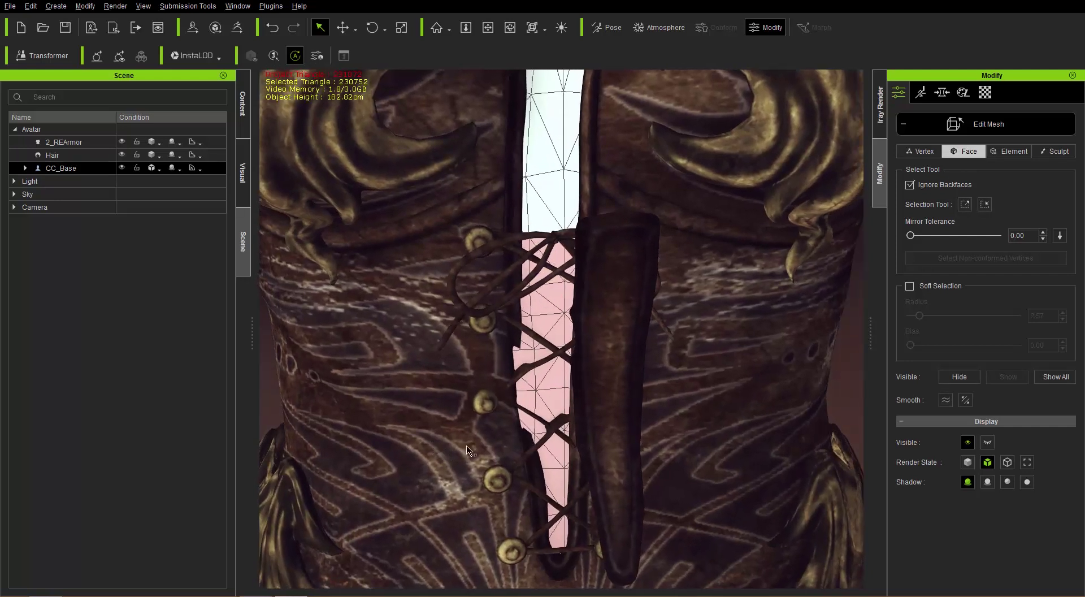
left_click(964, 375)
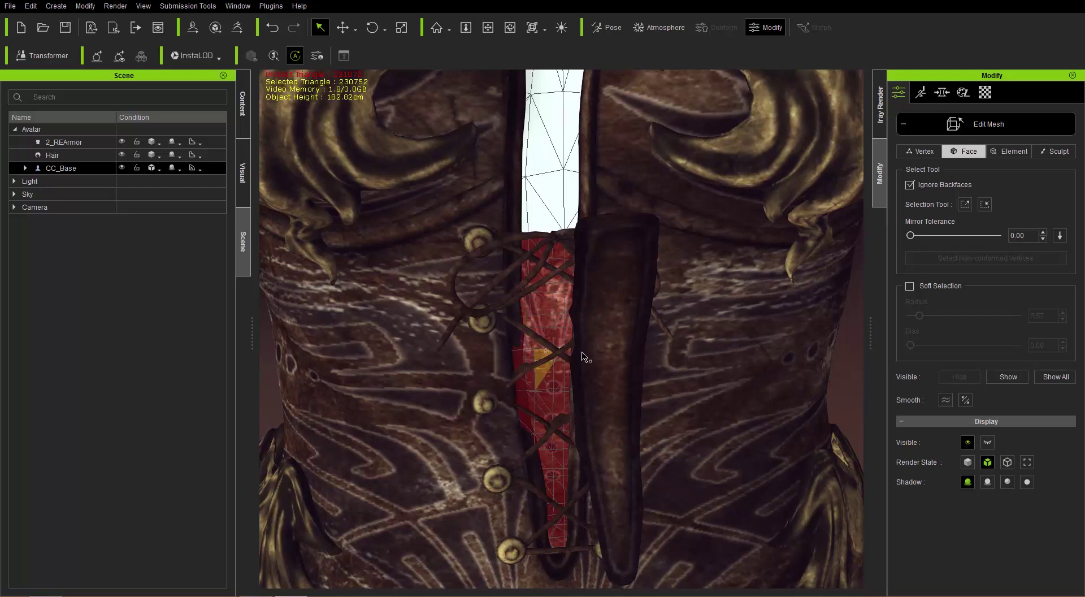
right_click_drag(685, 400, 718, 392)
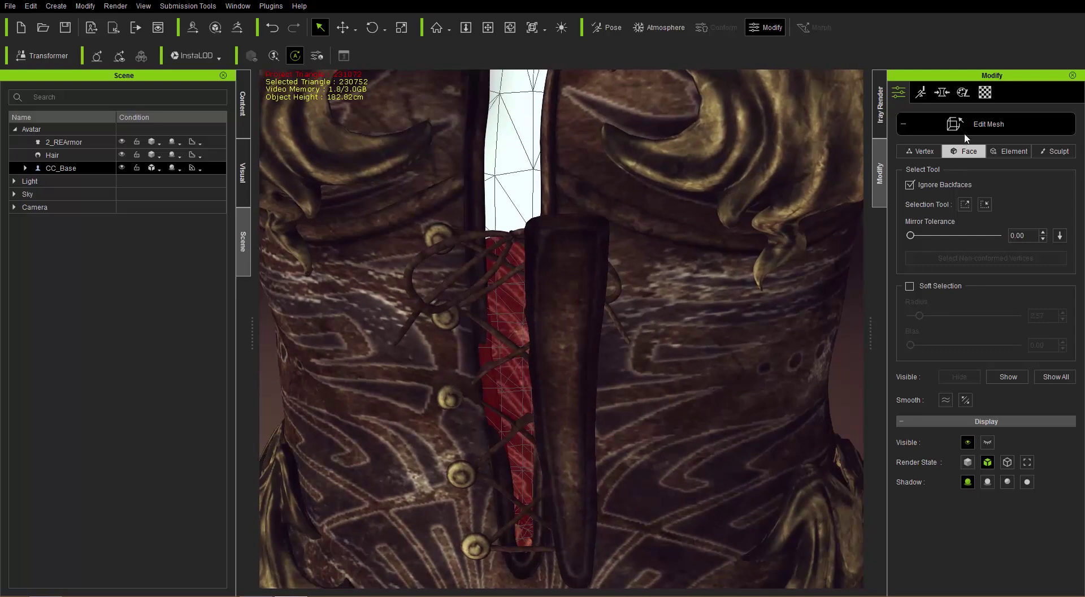
Step: Return to 2_REArmor in Element mode and select the narrow inner panel beside the laces for moving
left_click(56, 142)
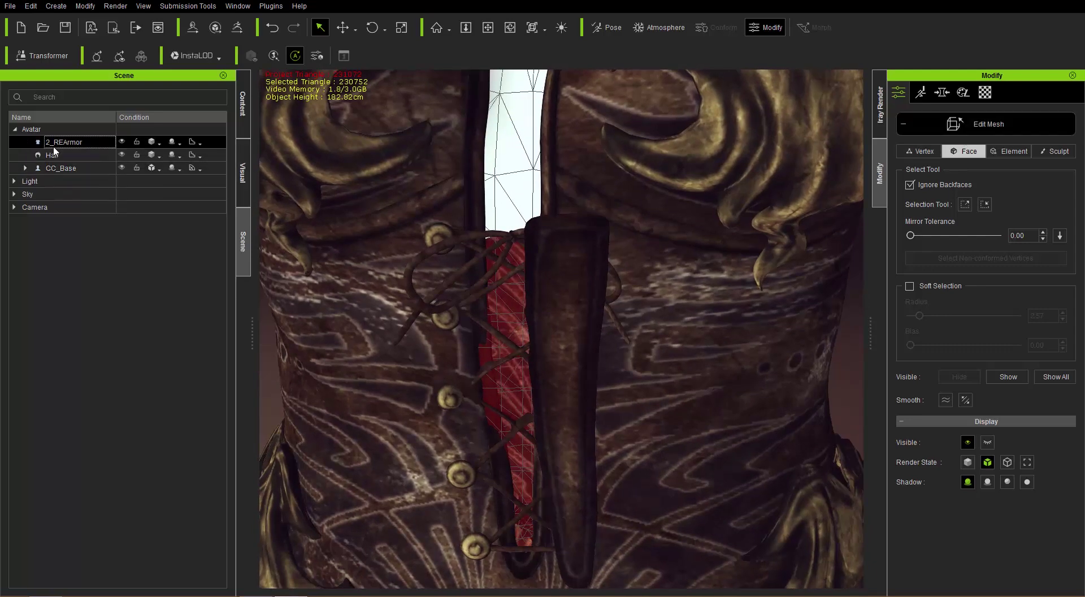
left_click(1005, 153)
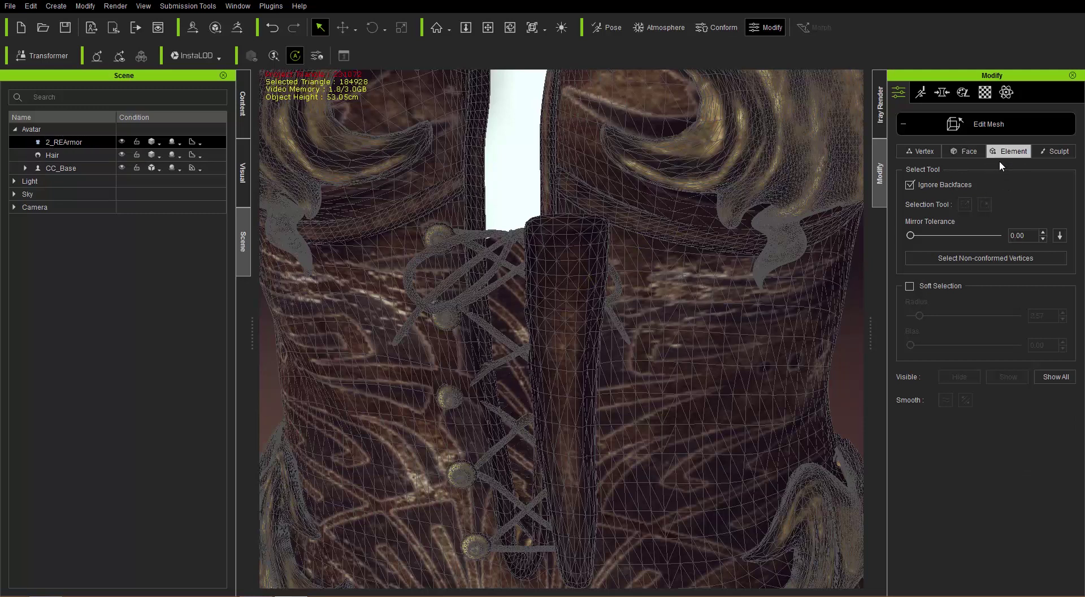
left_click(563, 331)
key("w")
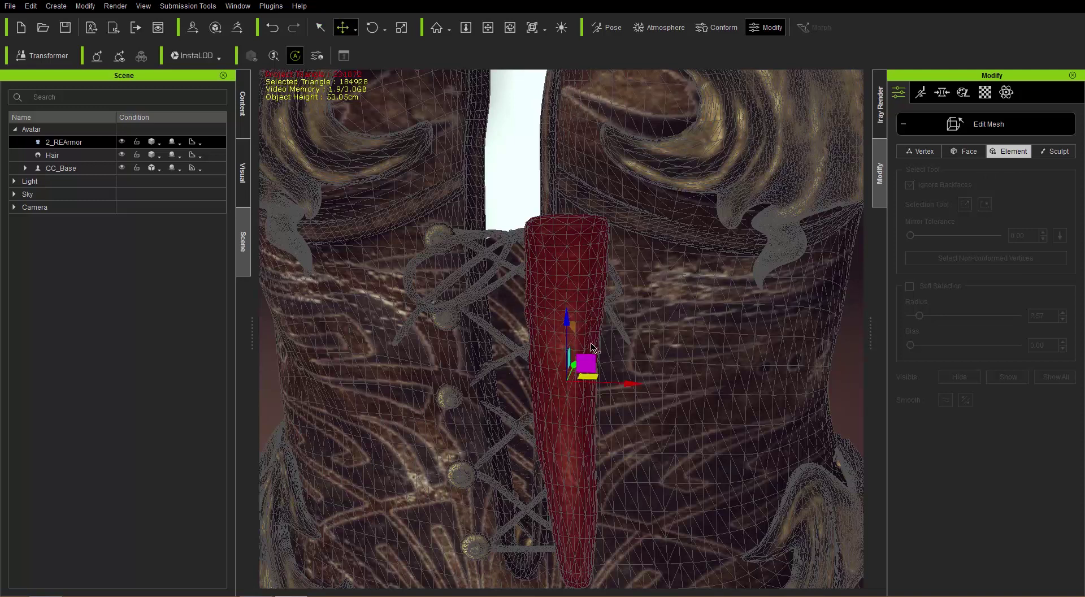
Step: Move the inner panel back and sideways so it fills the gap behind the laces, and finish editing the mesh
left_click_drag(591, 377, 548, 362)
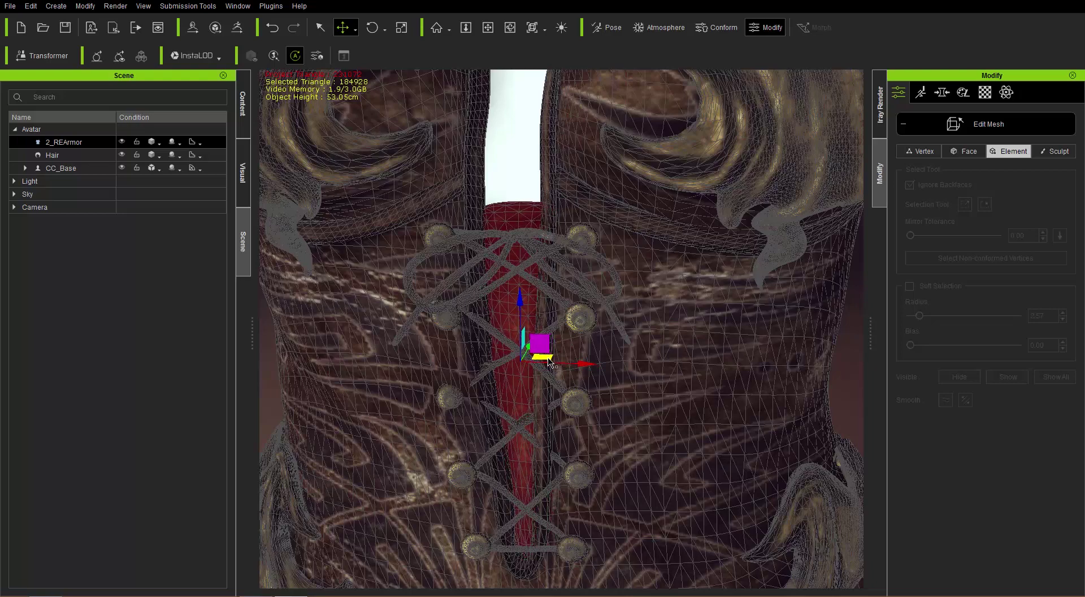
middle_click_drag(509, 413, 531, 412)
right_click_drag(596, 388, 596, 398)
right_click_drag(491, 406, 519, 401)
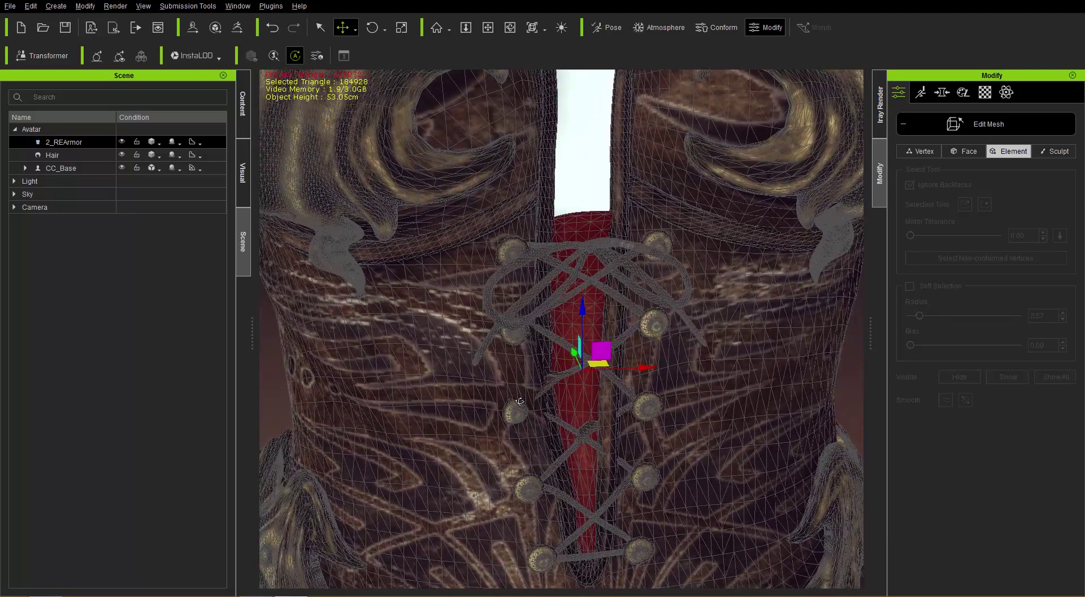
middle_click_drag(519, 401, 526, 401)
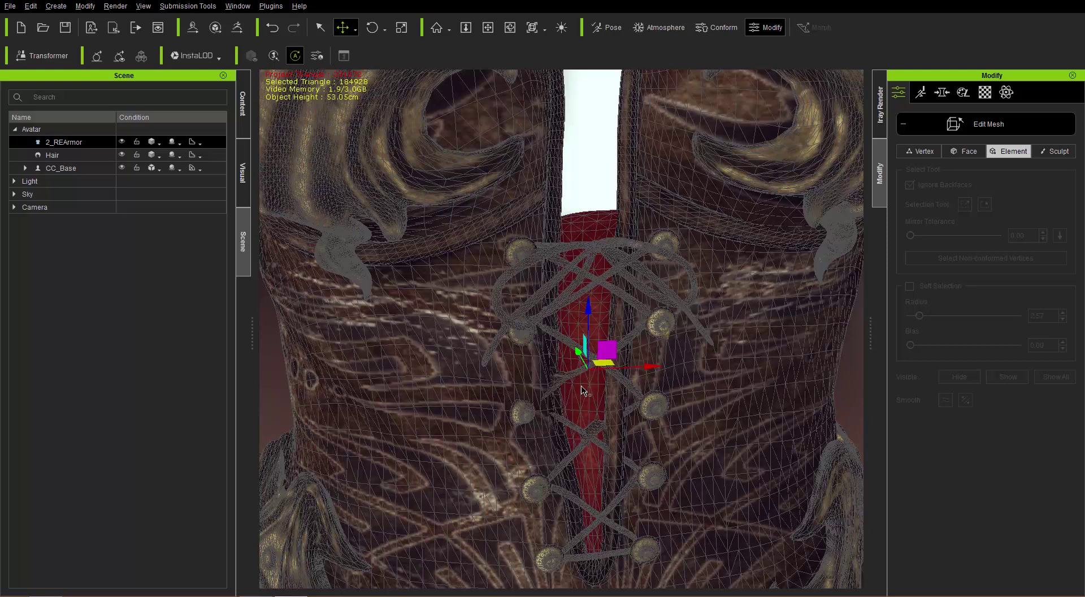
middle_click_drag(591, 419, 572, 419)
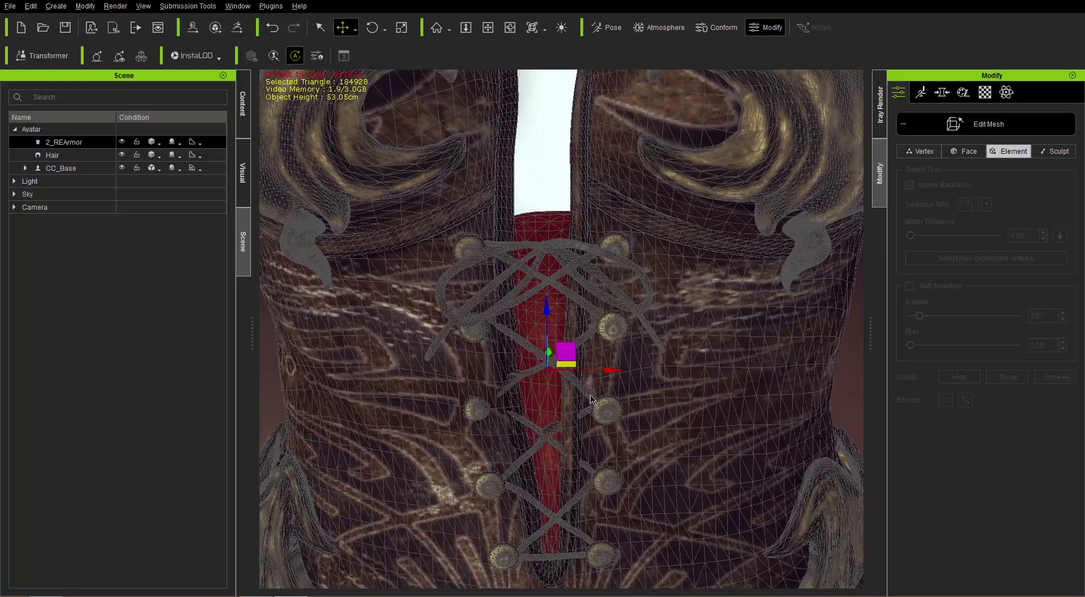
left_click(1005, 125)
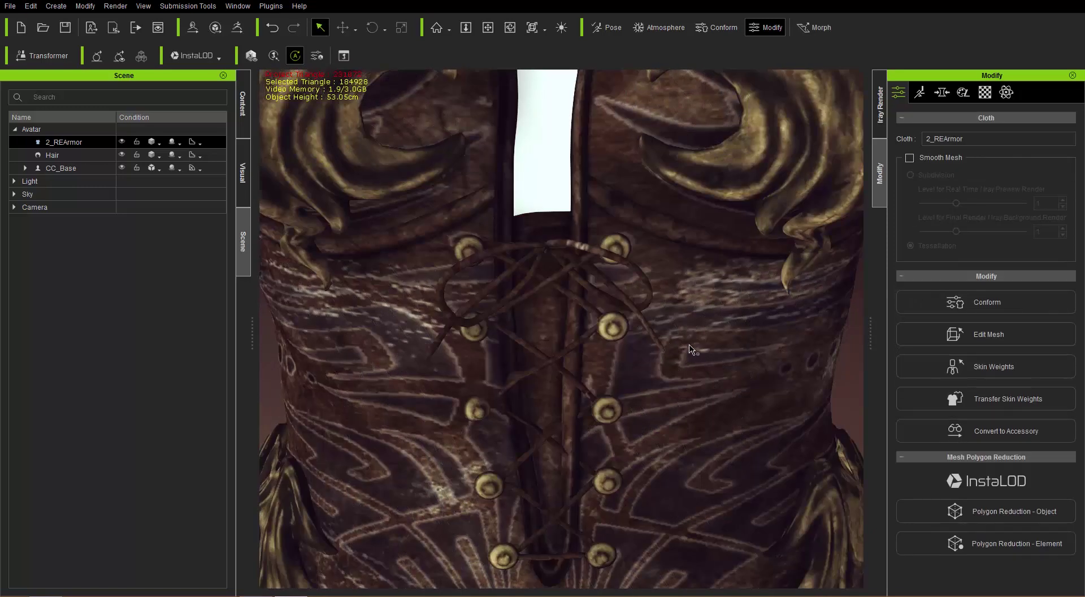
Step: Inspect the armor's laced front and inner panel from several angles and distances
scroll(643, 352, "down", 3)
right_click_drag(644, 352, 678, 363)
right_click_drag(574, 241, 578, 376)
right_click_drag(570, 313, 553, 177)
middle_click_drag(553, 177, 558, 257)
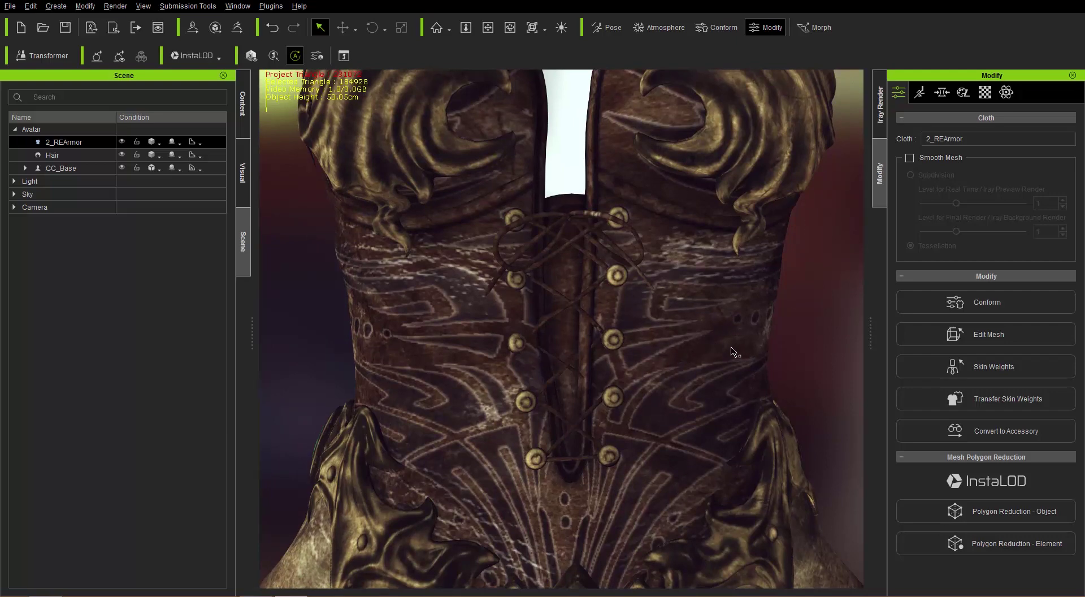
right_click_drag(728, 349, 681, 347)
scroll(688, 377, "down", 8)
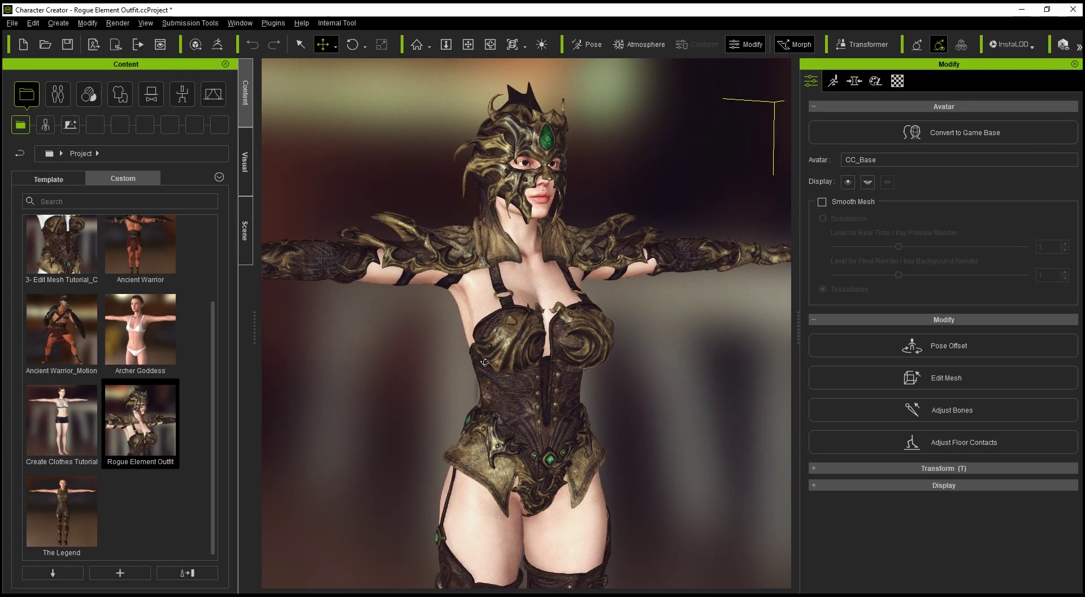
Step: Examine the complete Rogue Element outfit on the avatar from the helmet down to the boots
right_click_drag(701, 390, 415, 410)
middle_click_drag(534, 401, 538, 239)
middle_click_drag(534, 464, 524, 257)
right_click_drag(579, 362, 932, 392)
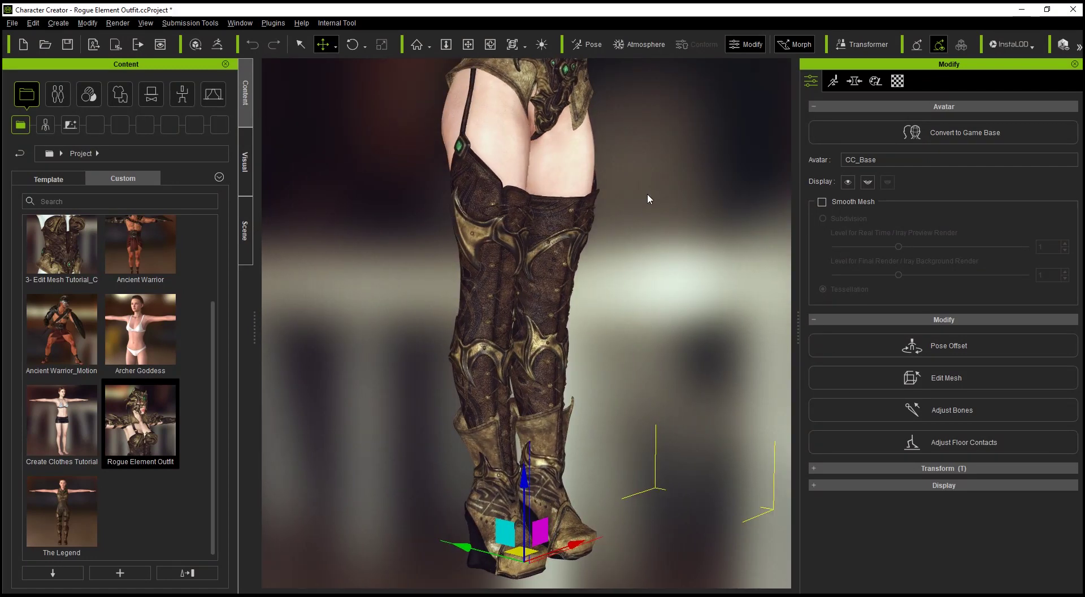
middle_click_drag(646, 207, 647, 435)
middle_click_drag(649, 299, 645, 381)
scroll(655, 400, "up", 3)
right_click_drag(650, 394, 615, 402)
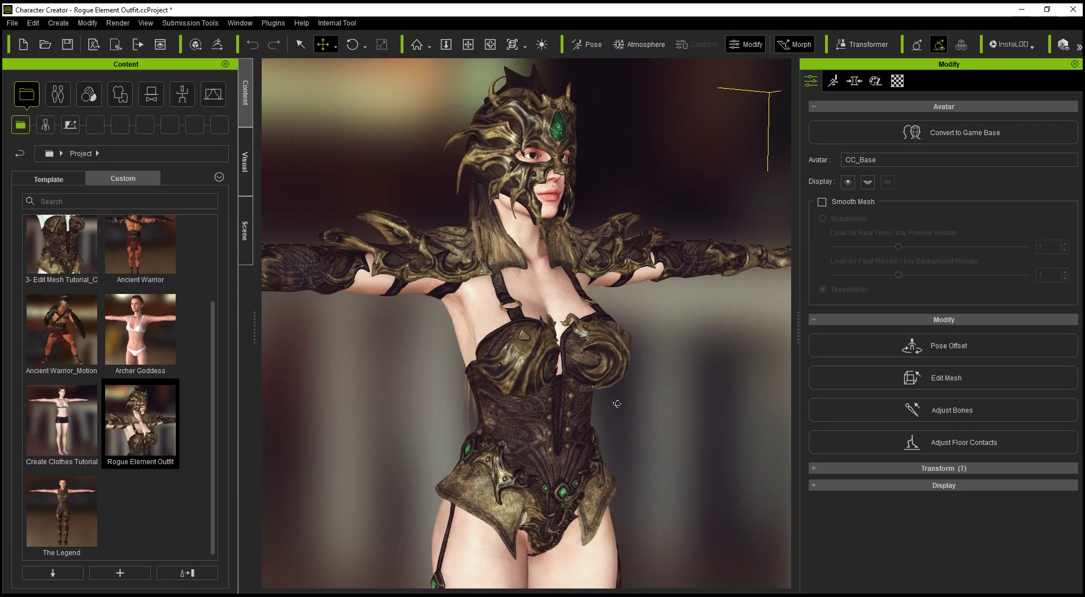